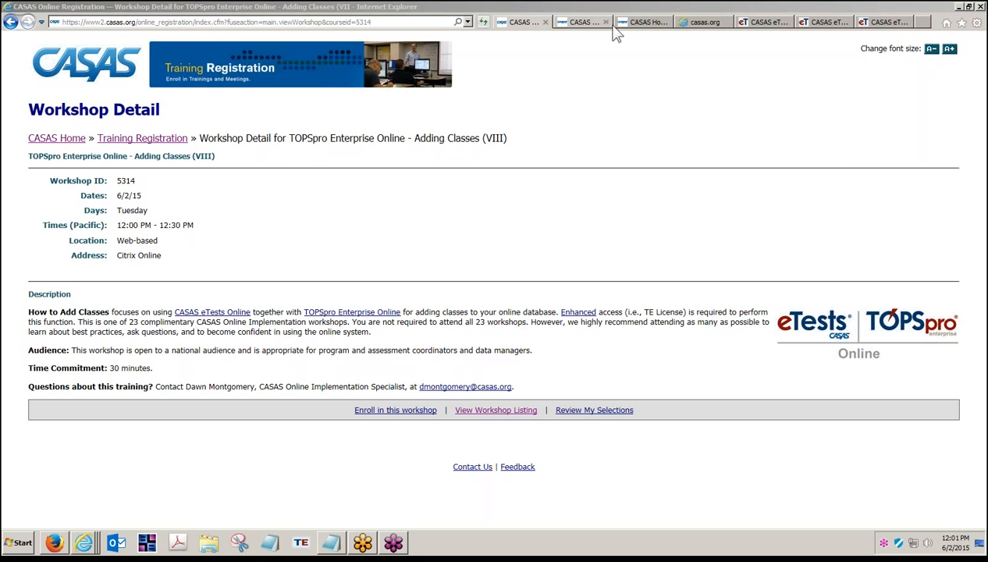
Check the workshop listing, then open the TOPSpro Enterprise (TE) Help page from the CASAS site's Training and Support section.
click(585, 23)
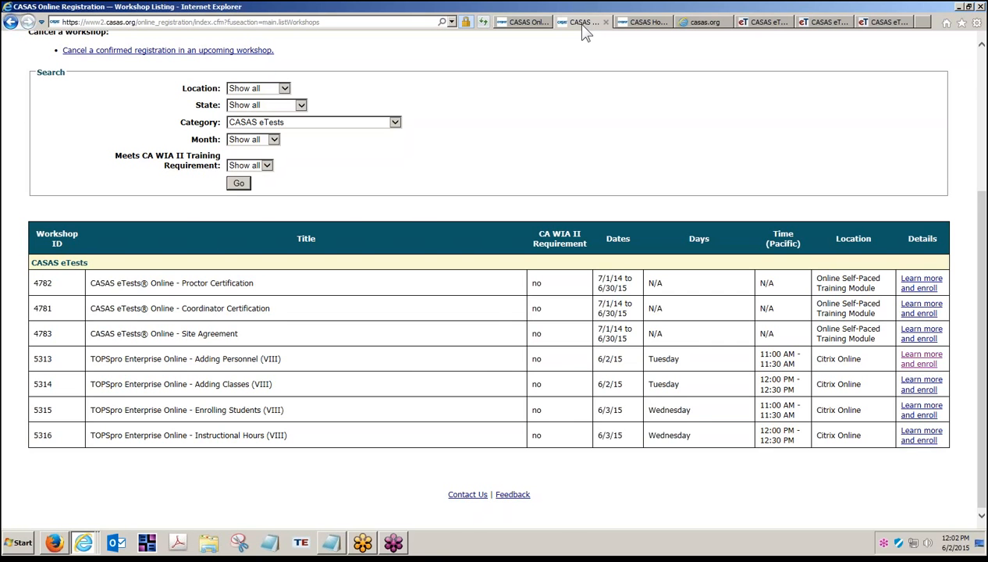
click(641, 23)
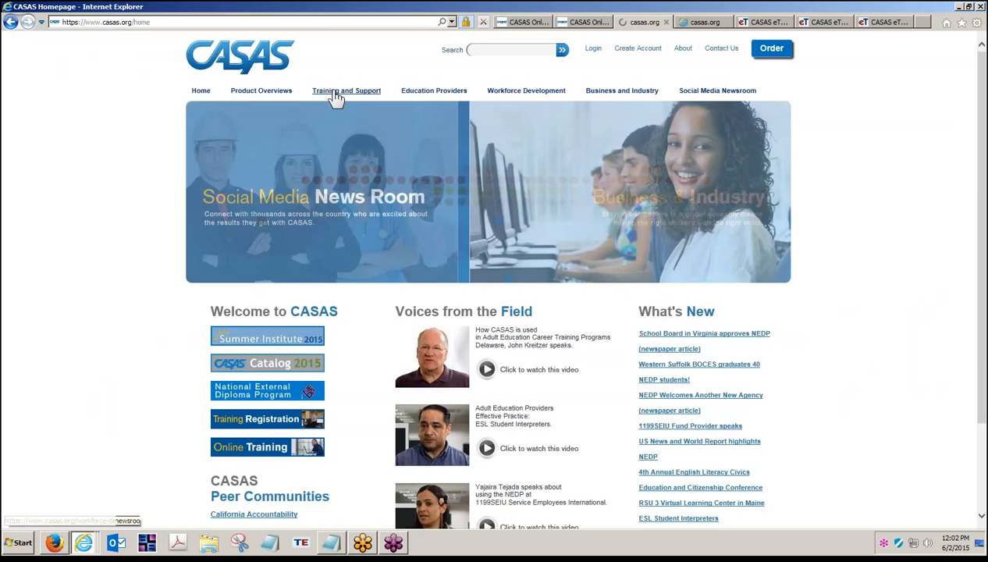
click(327, 92)
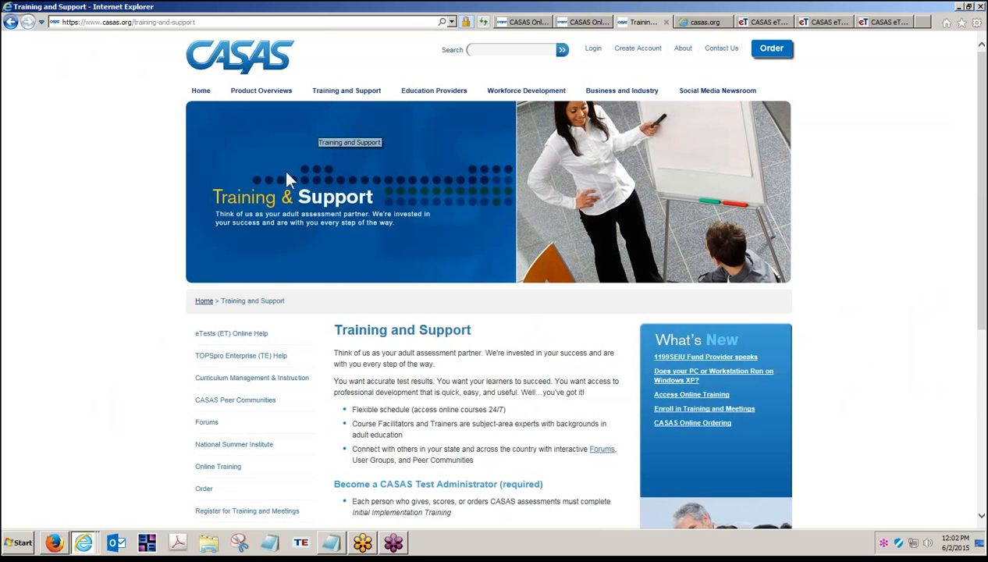
click(238, 361)
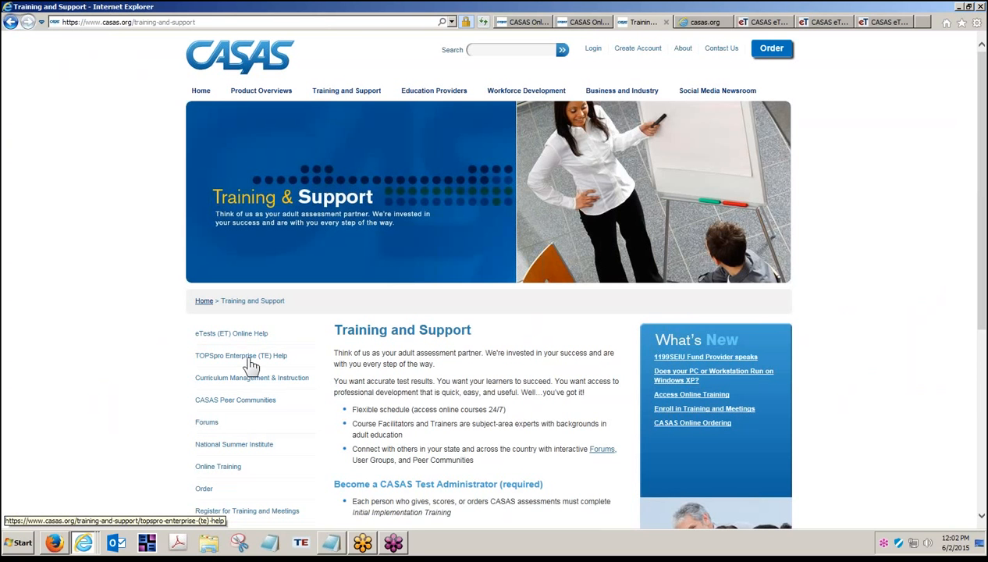
click(250, 360)
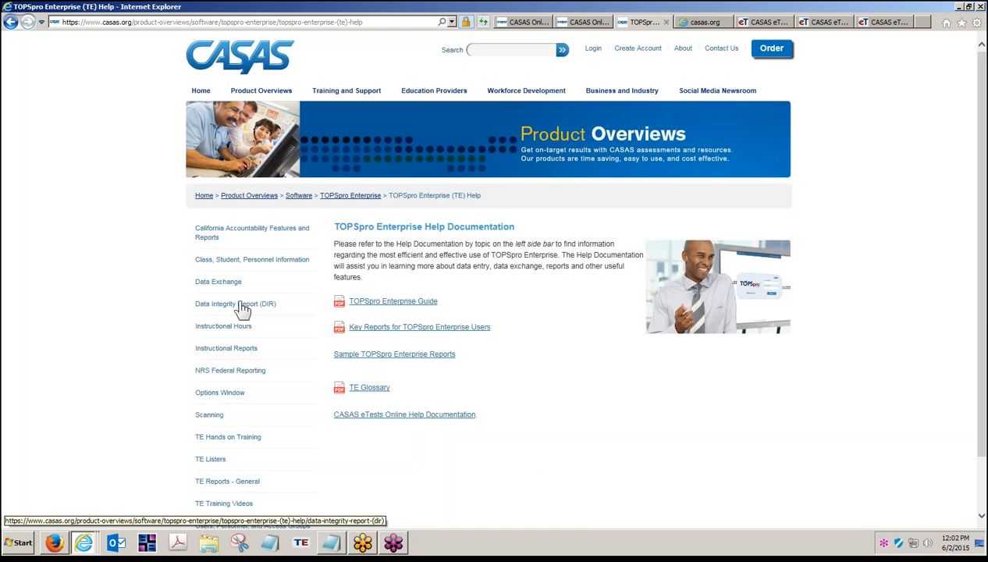
Find the How to Create Classes PDF in the Class, Student, Personnel Information help and open its download.
click(238, 264)
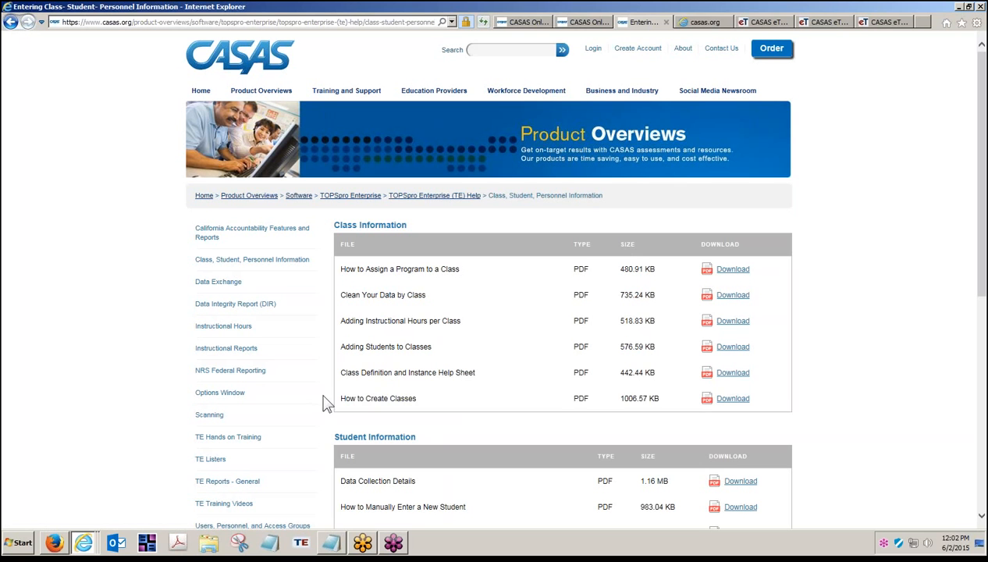
drag(341, 402, 434, 405)
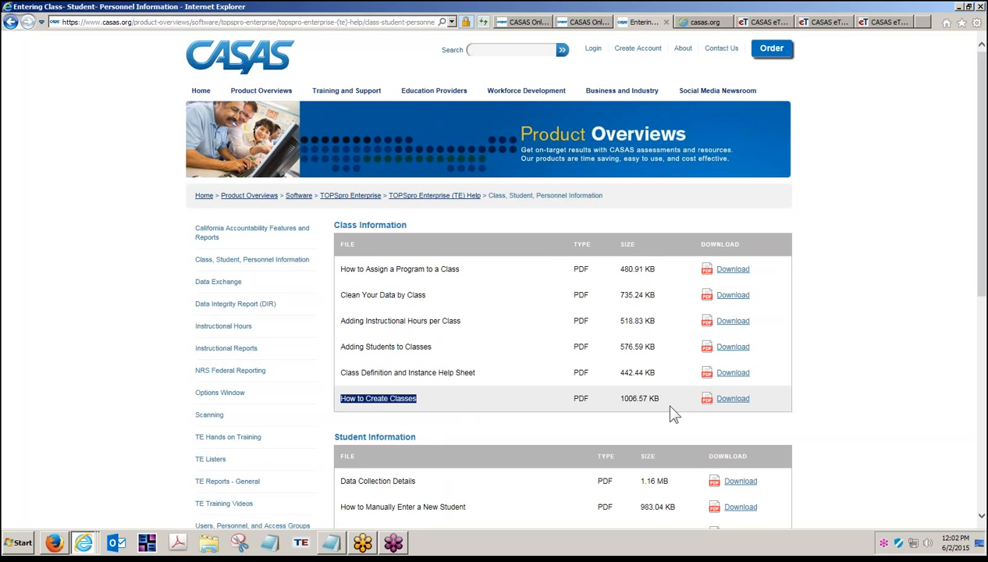
click(733, 398)
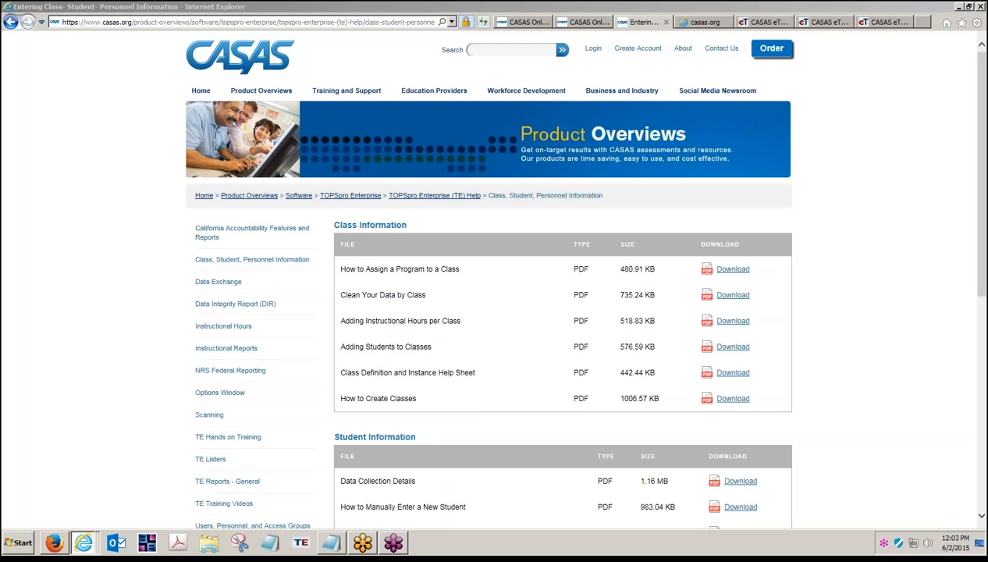
View the eTests Online page and the RHAS Simulation Server page, highlighting the web address of each.
click(780, 24)
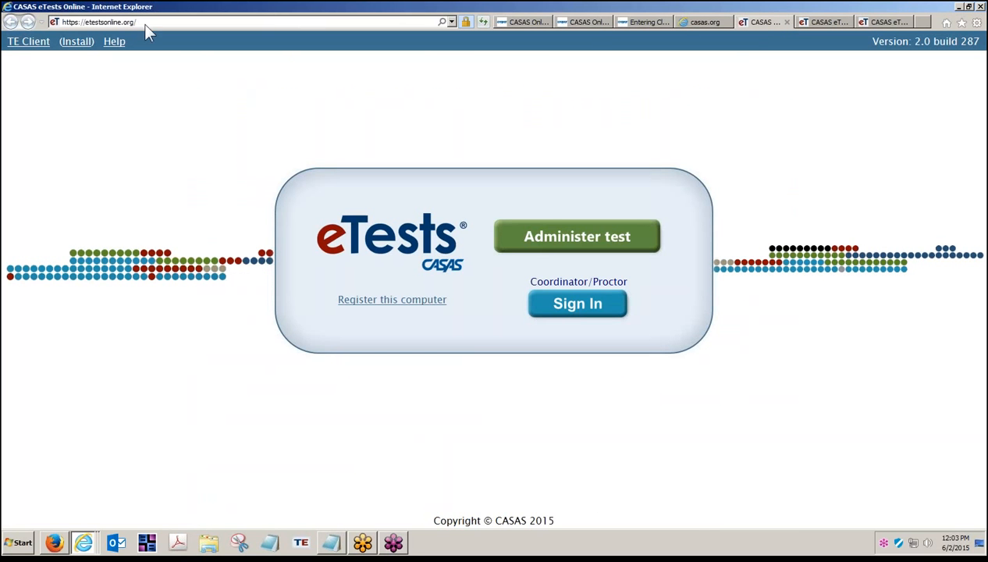
click(90, 22)
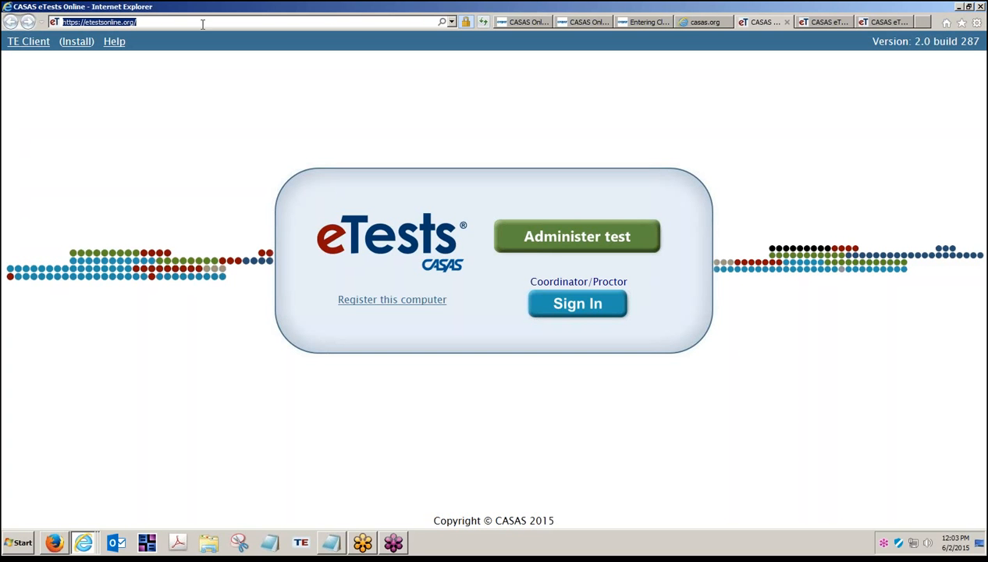
click(823, 23)
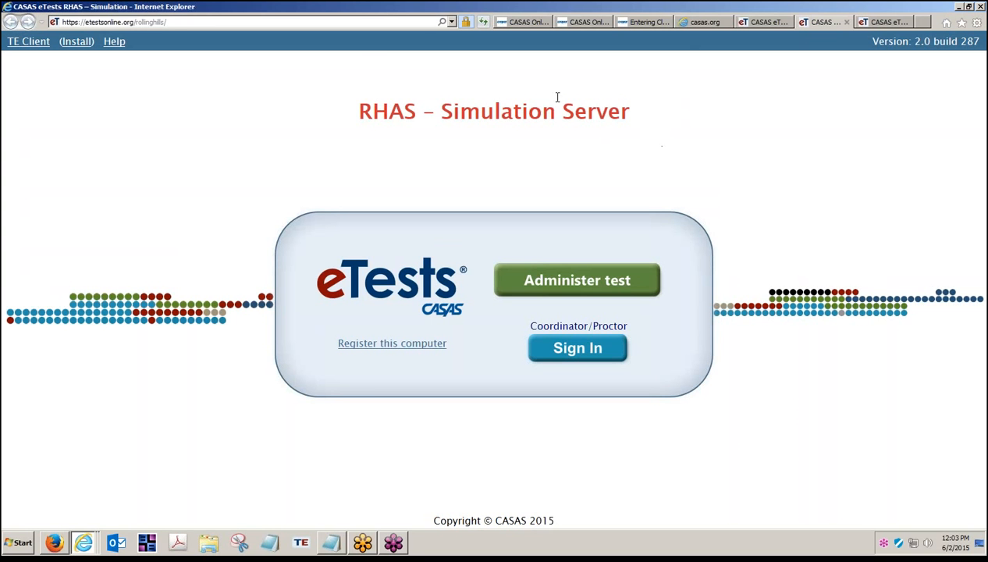
click(165, 22)
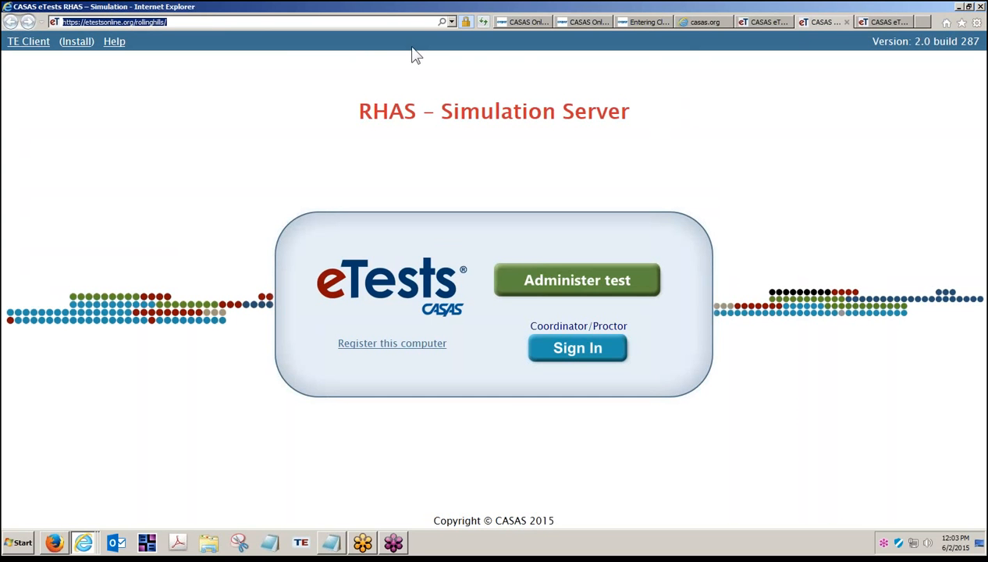
Open the Getting Started page of the eTests (ET) Online Help and locate the Simulation Server document in its file list.
click(587, 21)
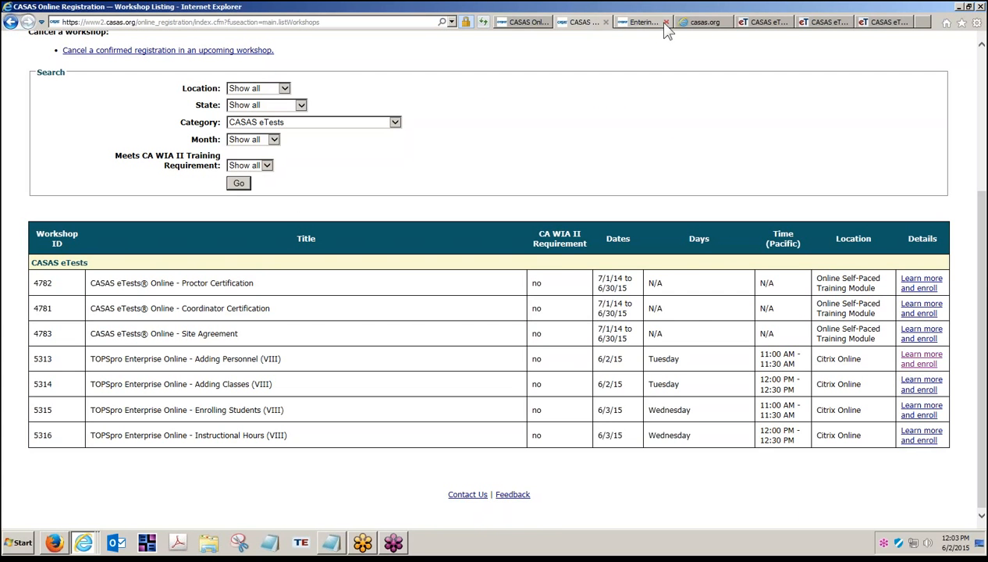
click(643, 23)
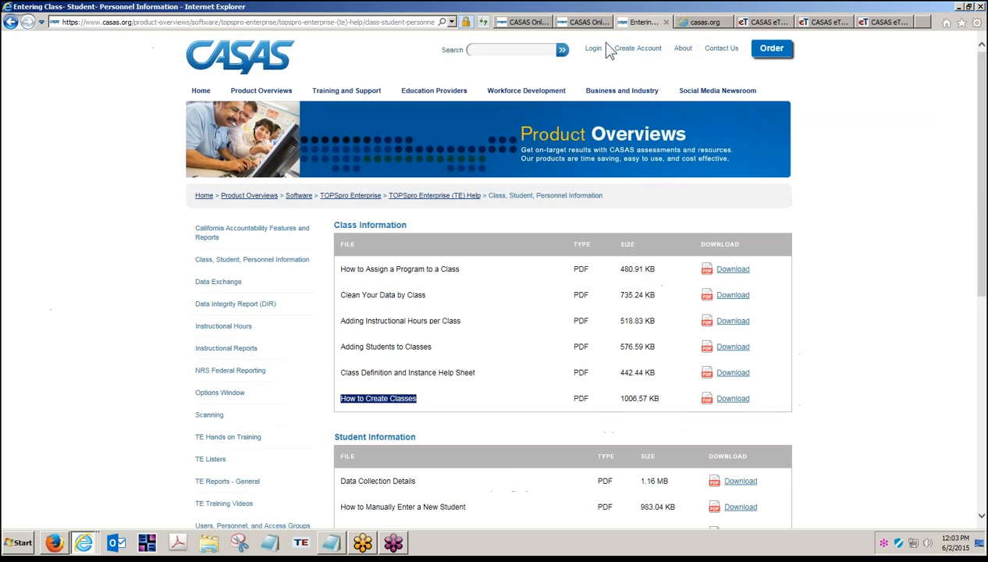
click(338, 95)
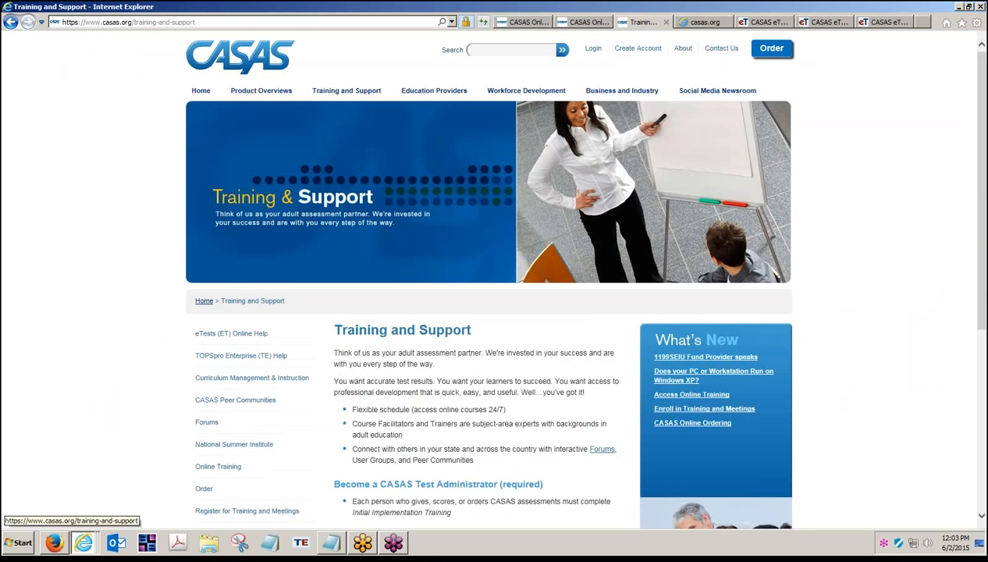
click(230, 334)
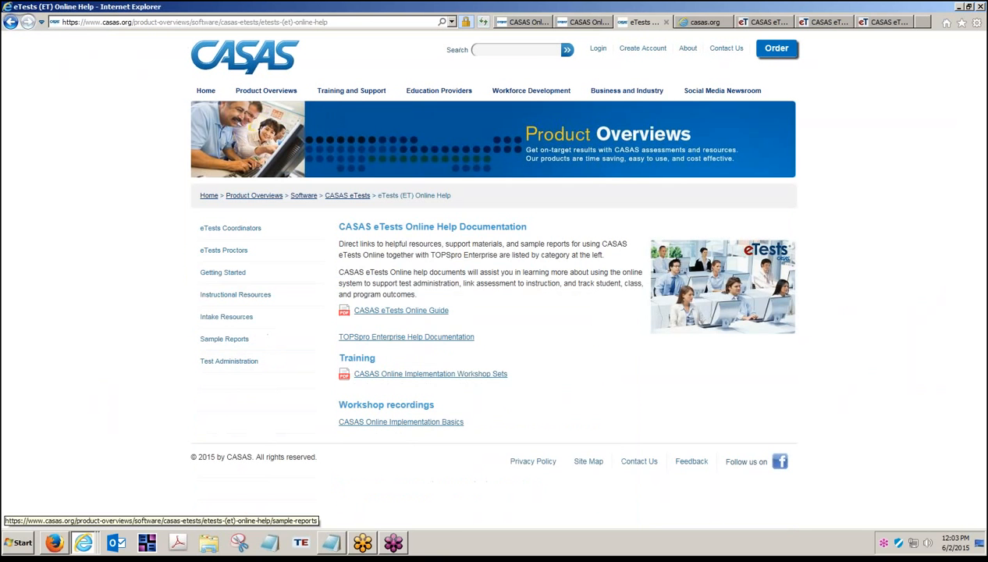
click(231, 280)
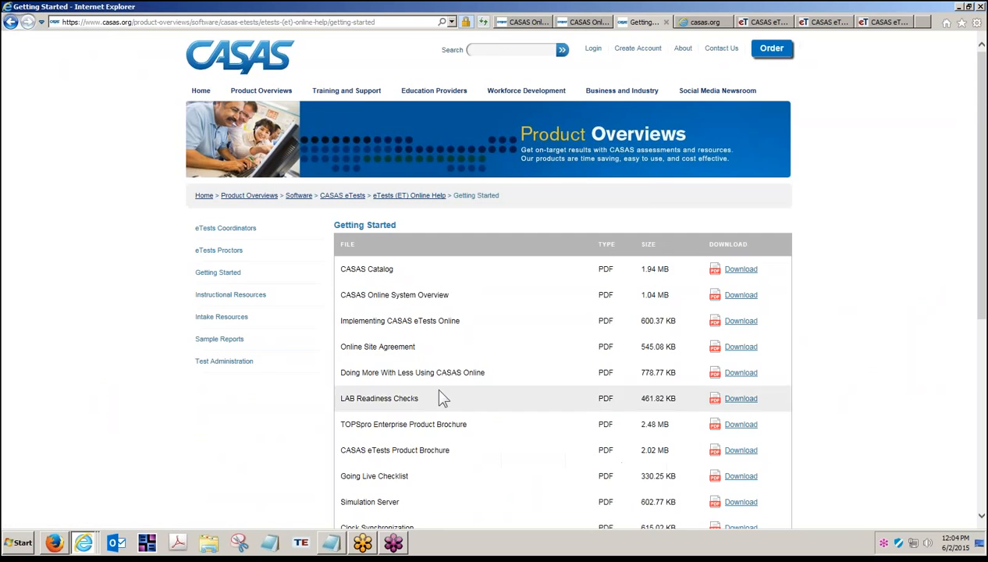
scroll(434, 385, down, 2)
drag(341, 353, 400, 352)
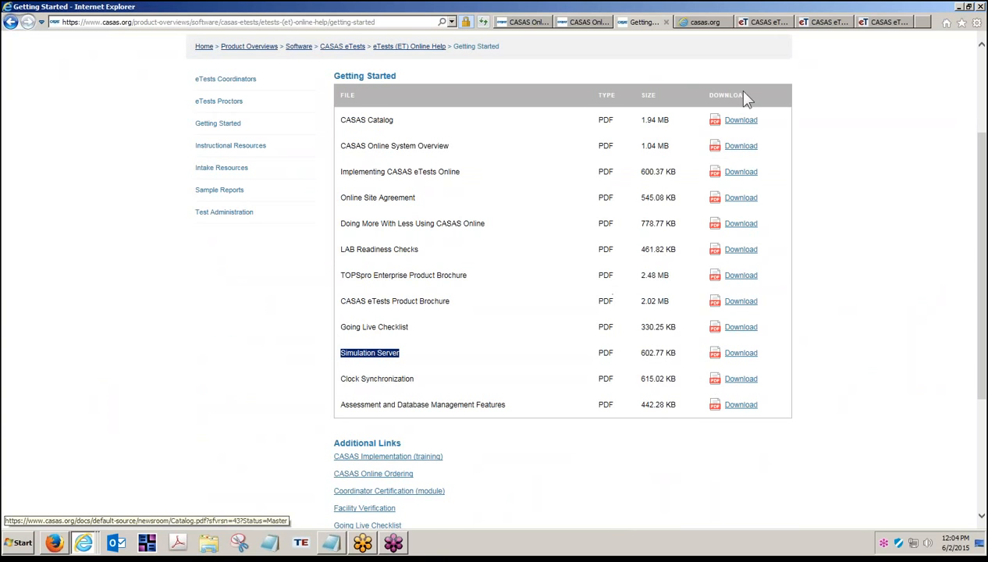
Look at the TE Client link on the RHAS Simulation Server page and the TOPSpro Enterprise shortcut on the desktop, returning to the simulation page.
click(824, 23)
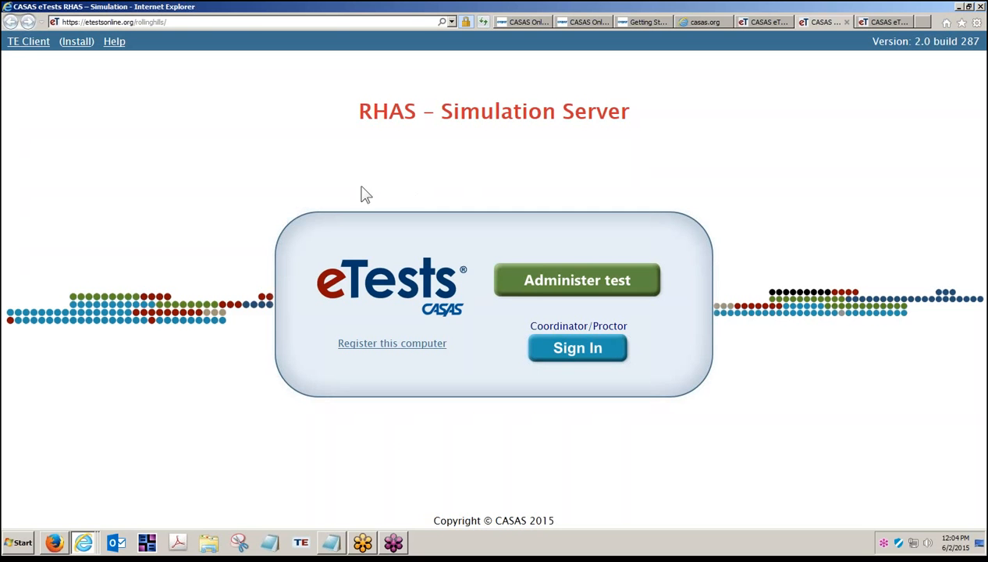
click(31, 43)
click(980, 543)
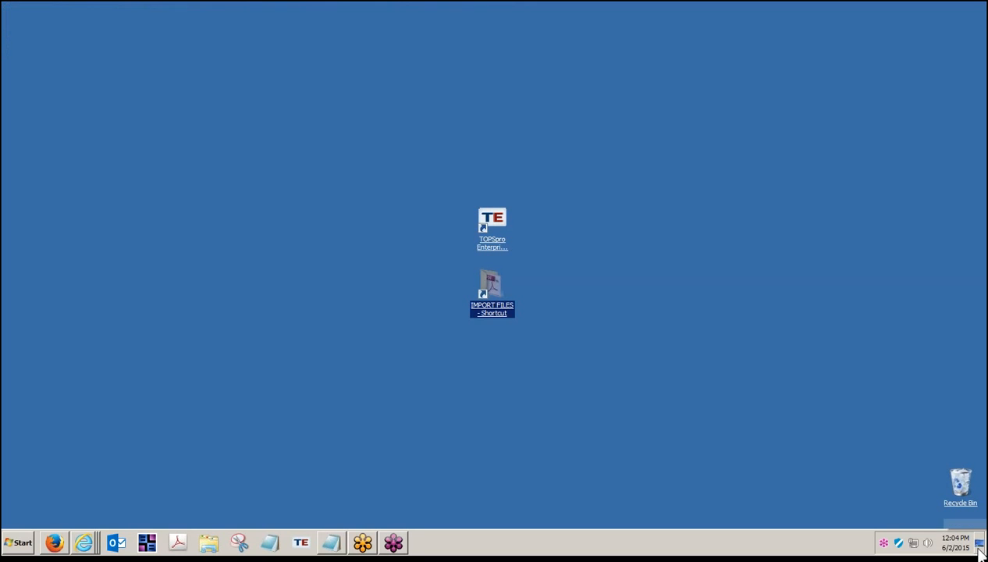
click(511, 229)
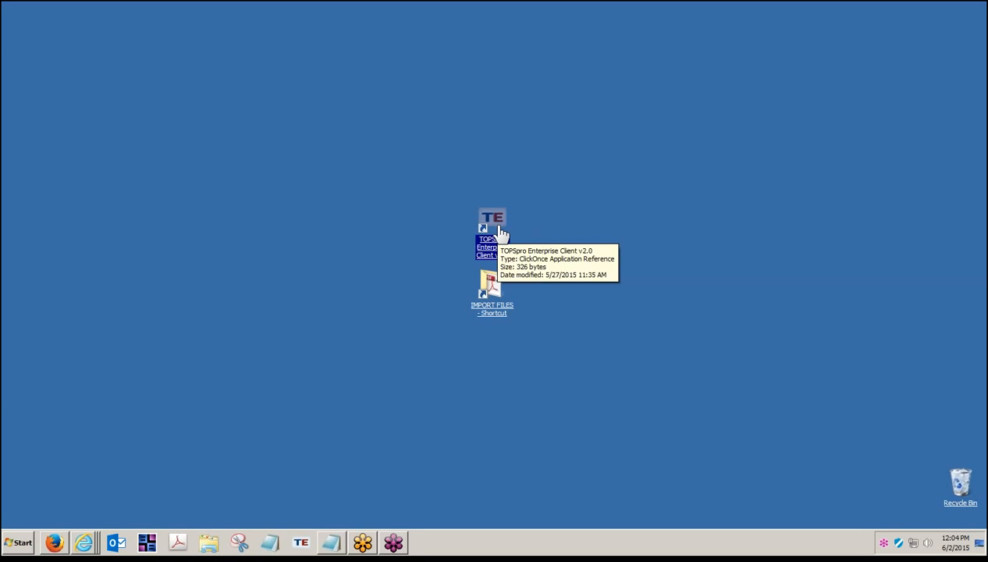
click(92, 546)
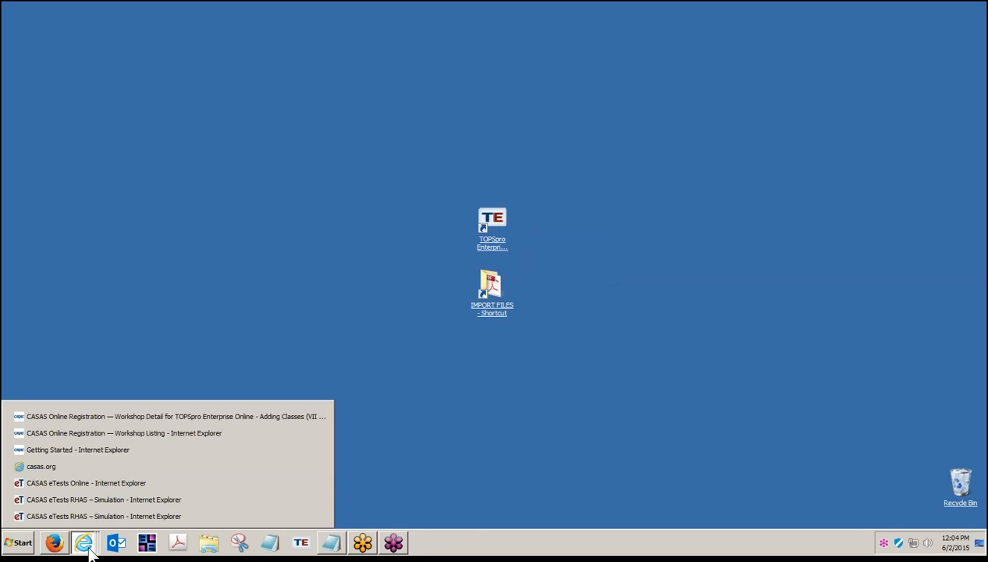
click(95, 499)
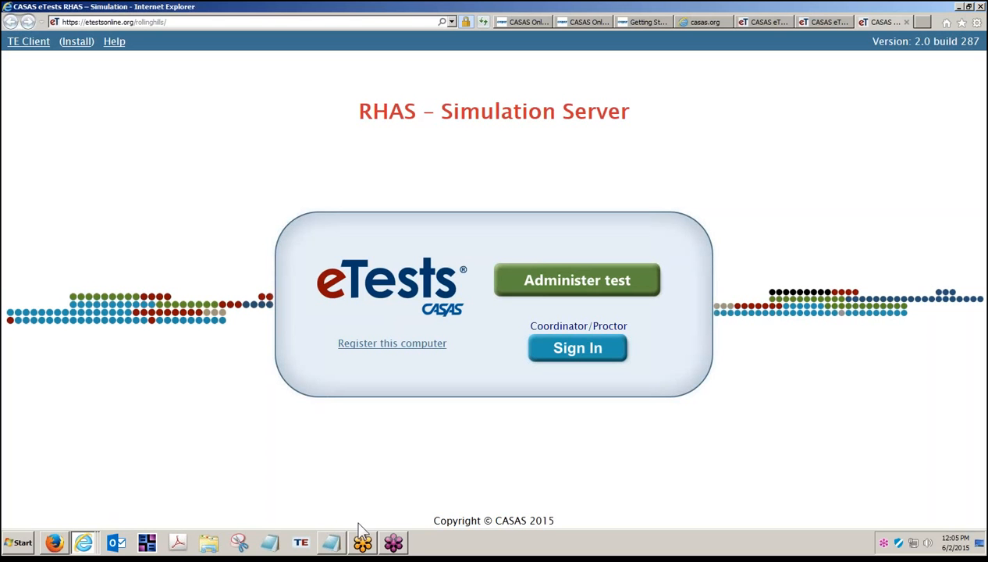
Launch TOPSpro Enterprise Client v2.0 and sign in to the eTests Simulation server with the account password.
right_click(301, 542)
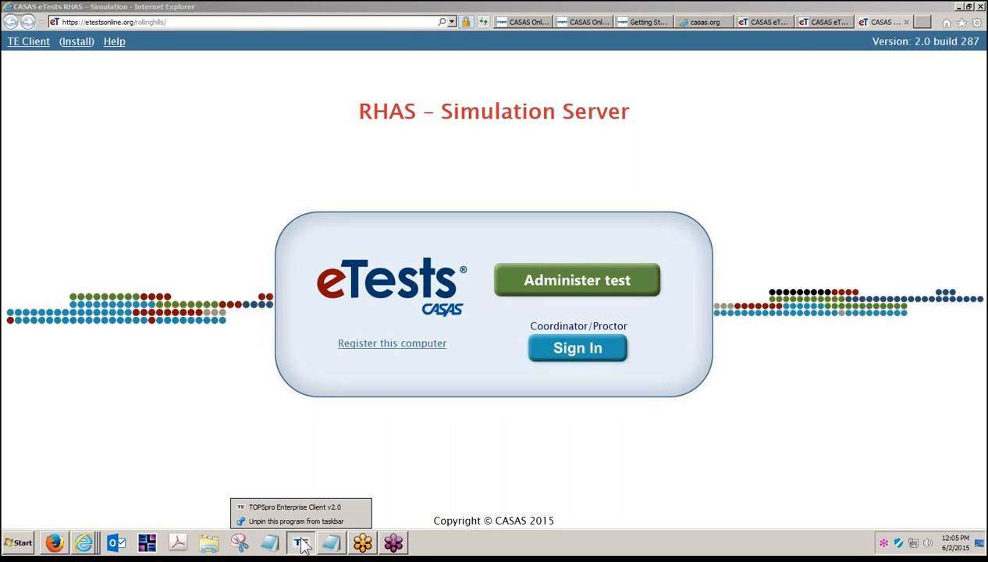
click(302, 545)
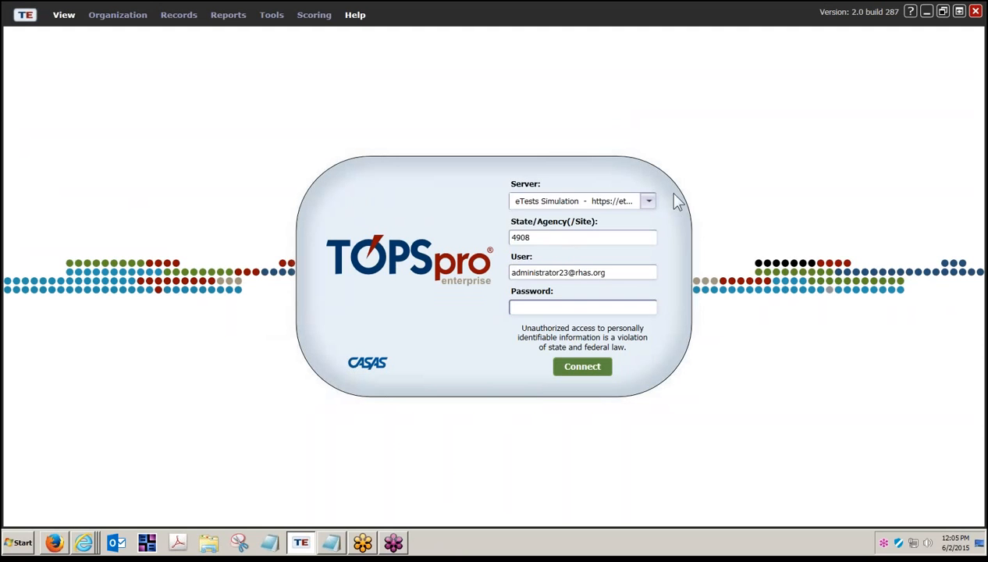
click(649, 201)
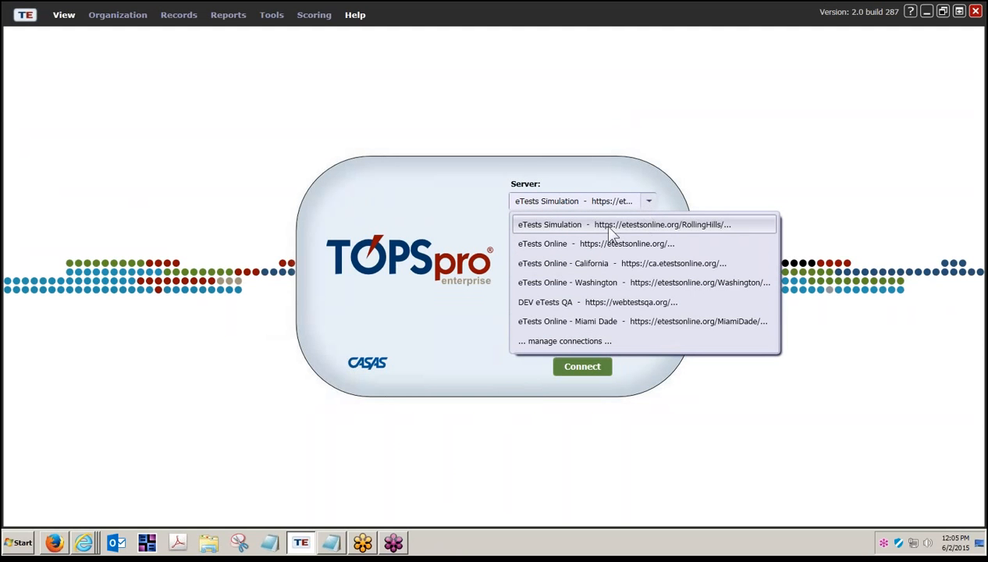
click(569, 230)
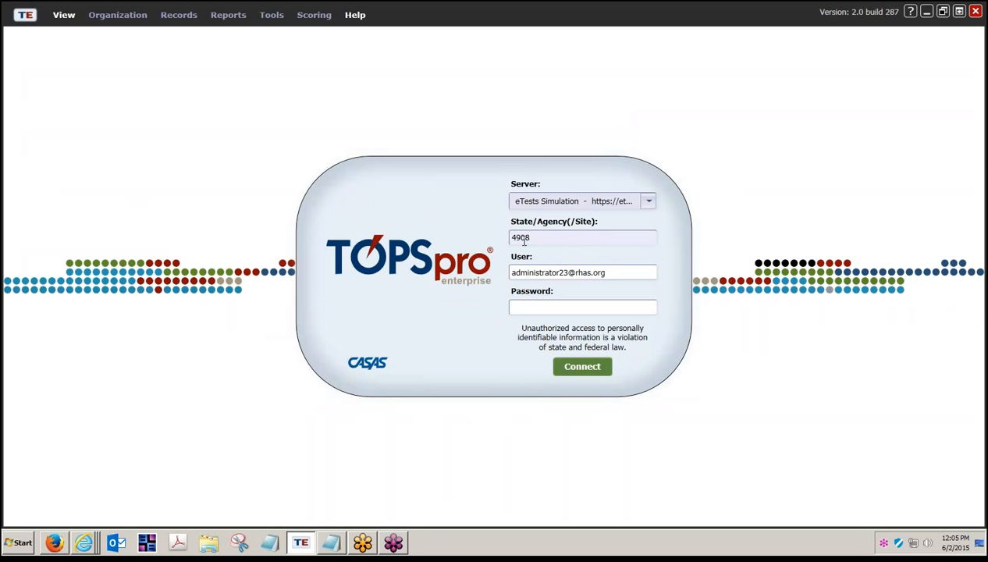
click(519, 306)
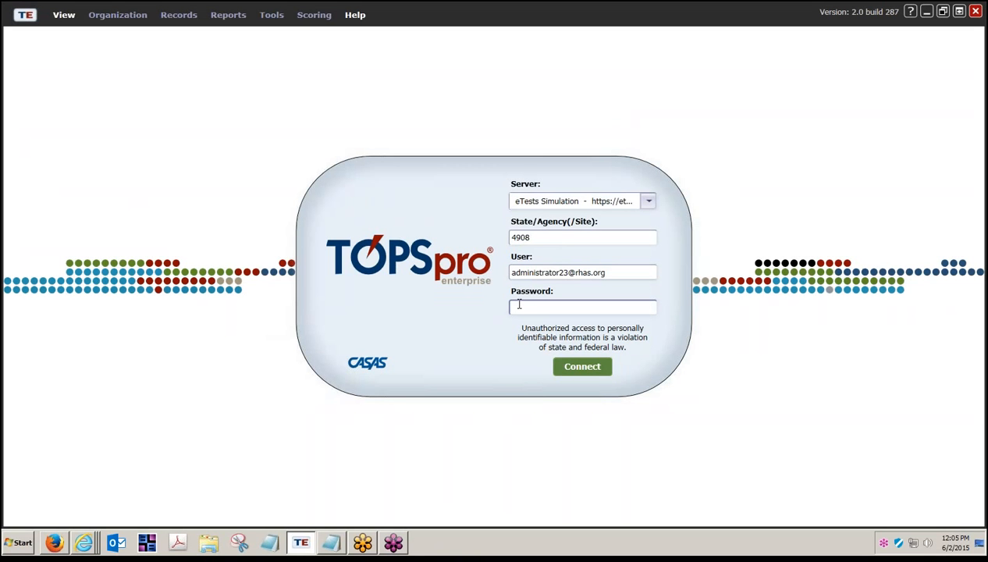
text(*****)
click(575, 371)
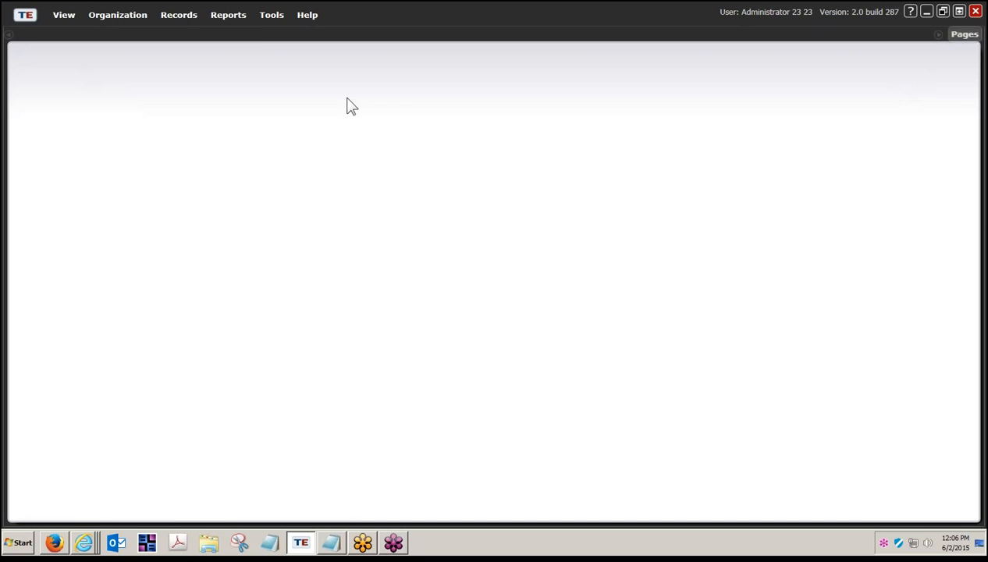
Check the server connection details and open the organization's list of class definitions.
mouse_move(23, 25)
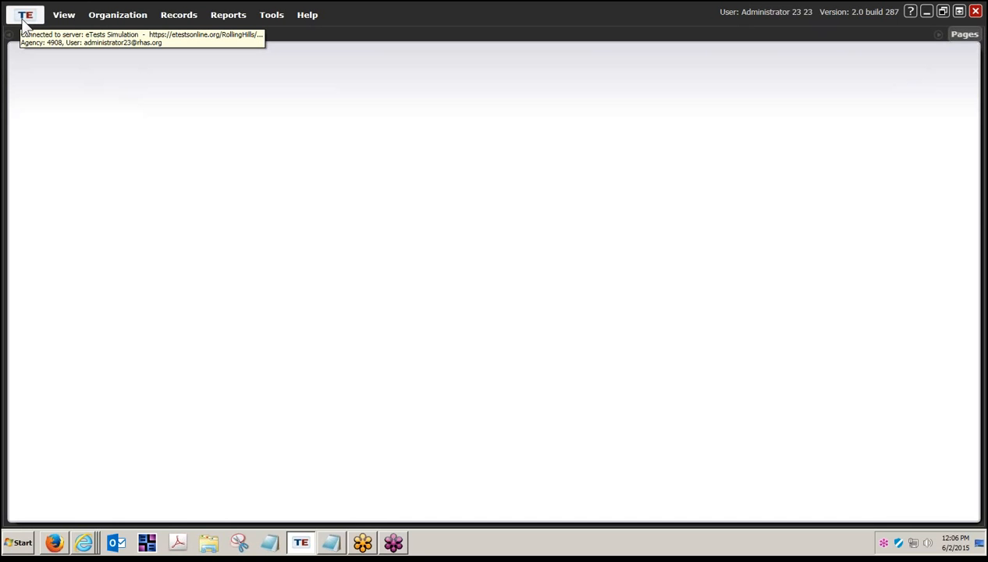
click(96, 17)
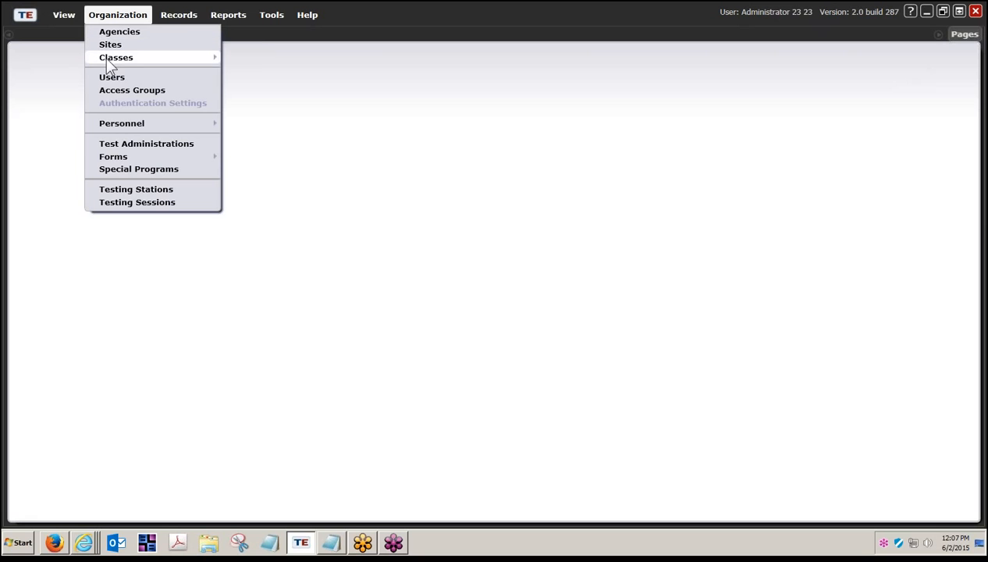
mouse_move(116, 59)
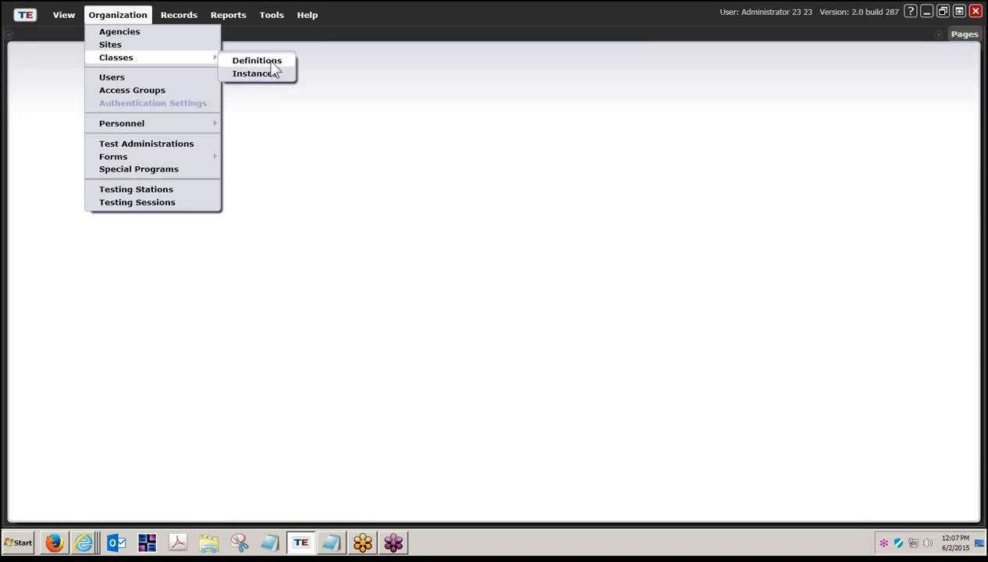
click(273, 65)
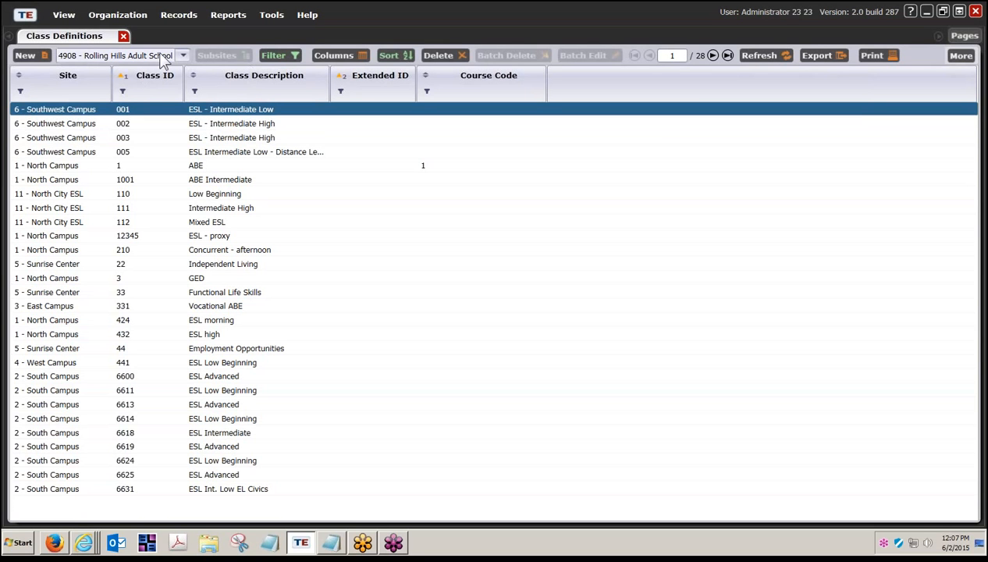
Start a new class definition for the site 1 - North Campus with Class ID 10001.
click(33, 58)
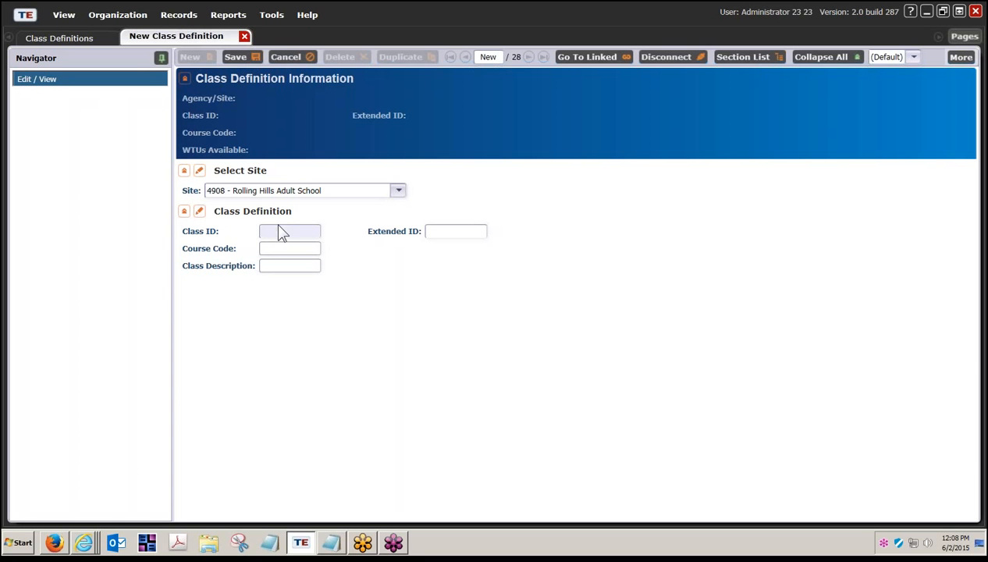
click(398, 192)
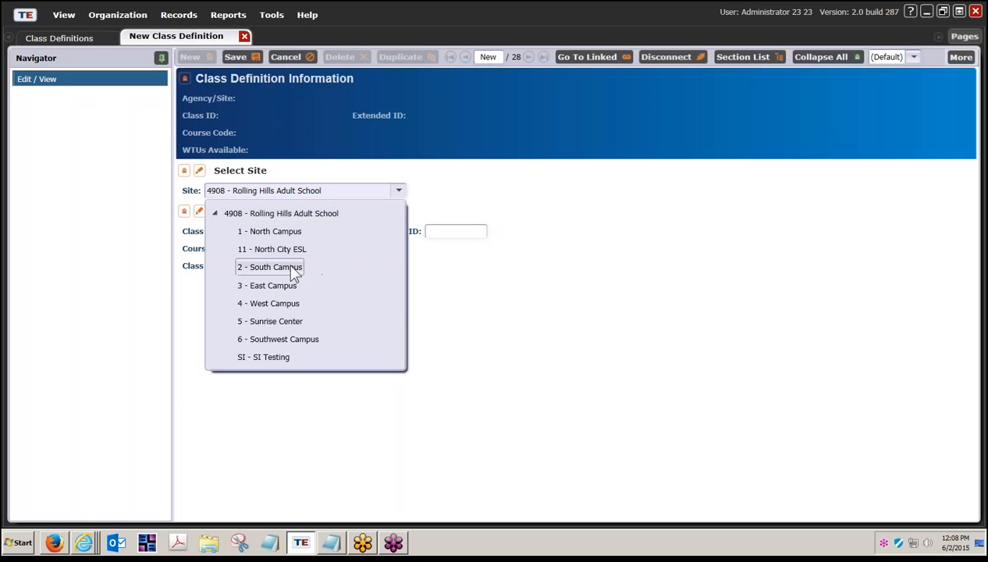
click(290, 232)
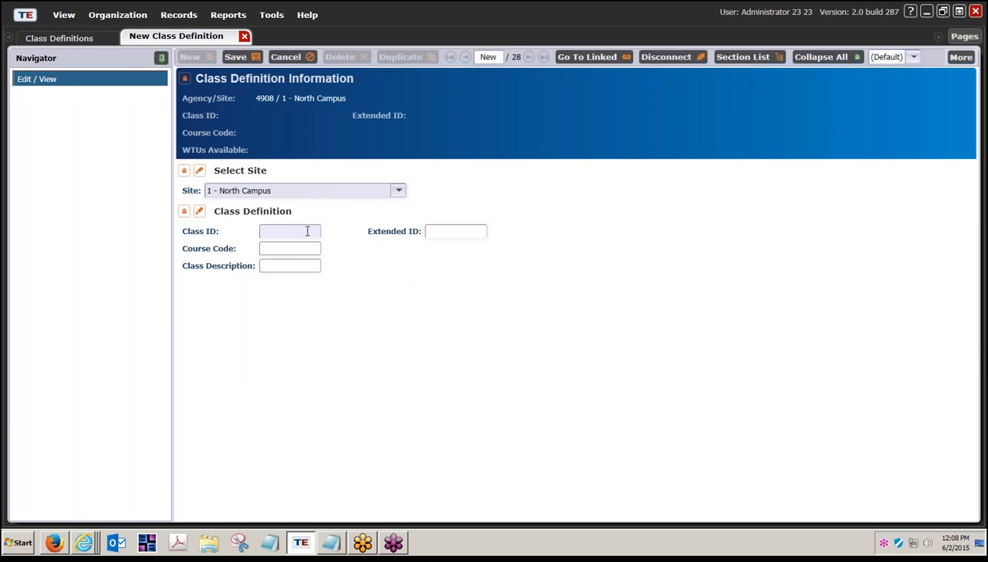
click(307, 231)
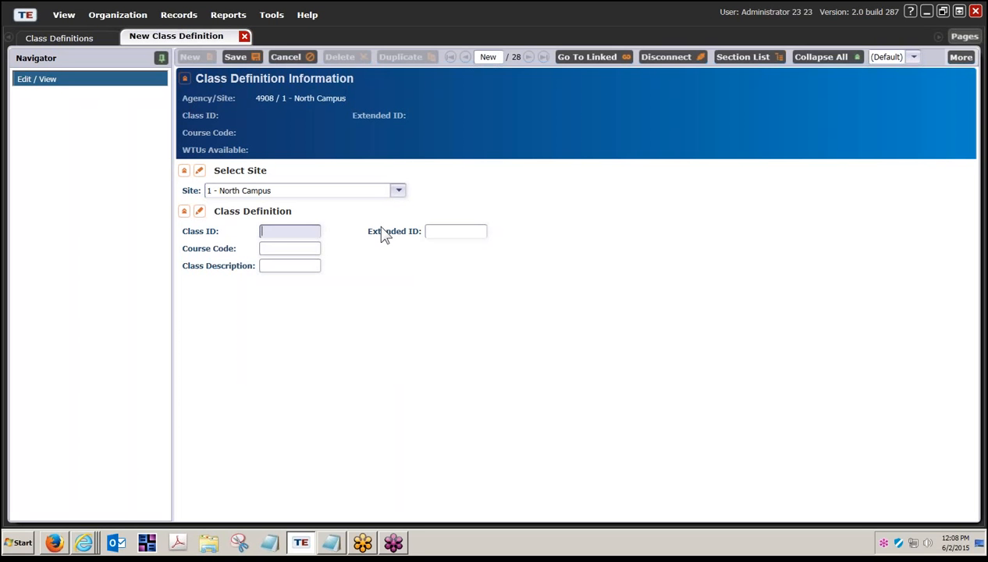
text(100041)
key(BackSpace)
key(BackSpace)
text(1)
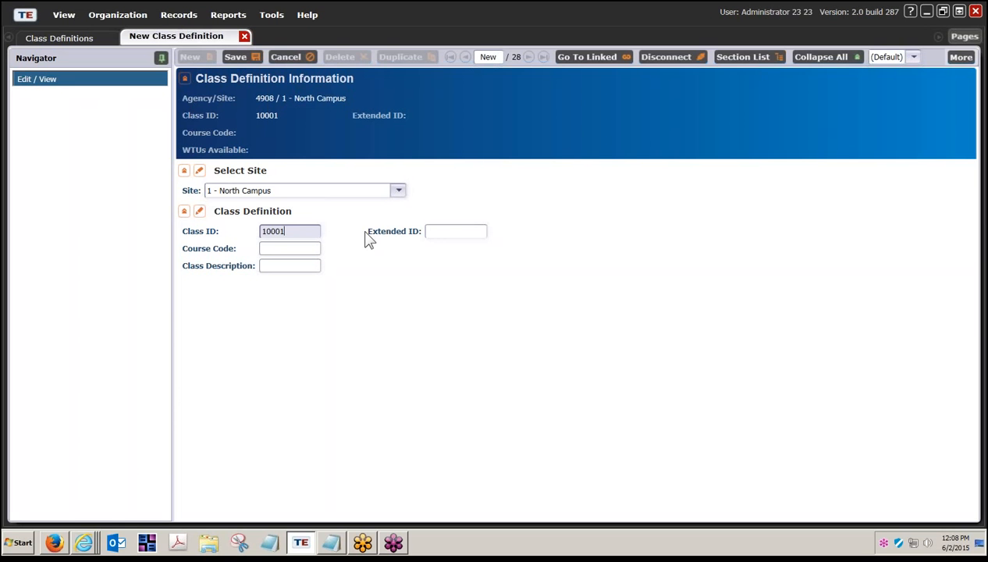
Enter Extended ID FALL and class description ABE - Multi-Level, leaving the course code blank, and save the class definition.
click(434, 231)
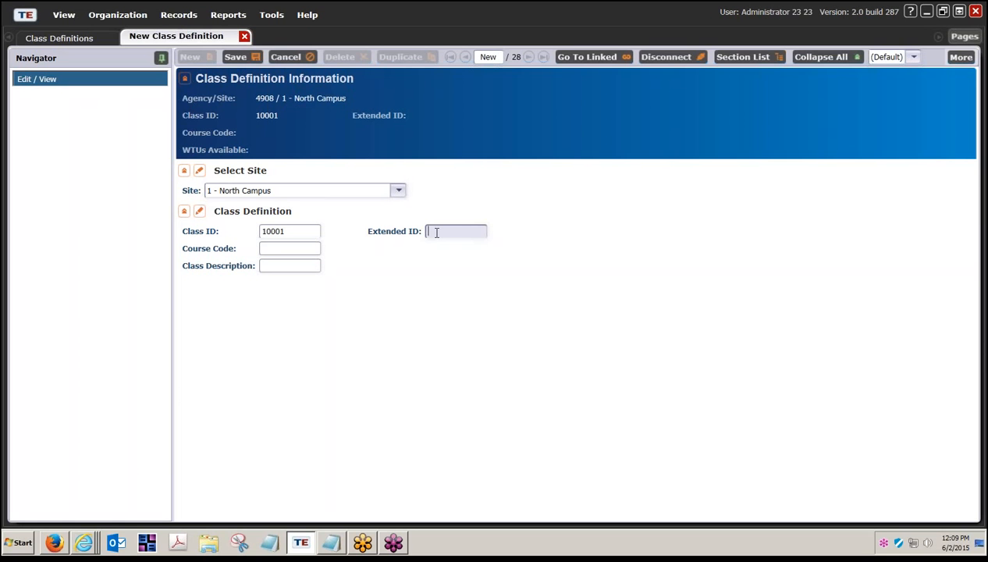
text(FALL)
click(302, 249)
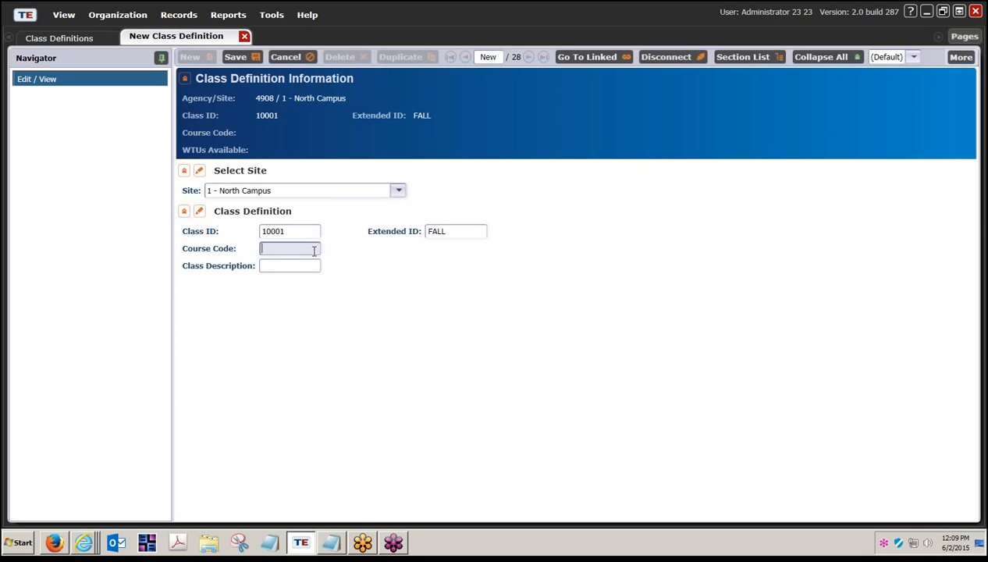
click(296, 266)
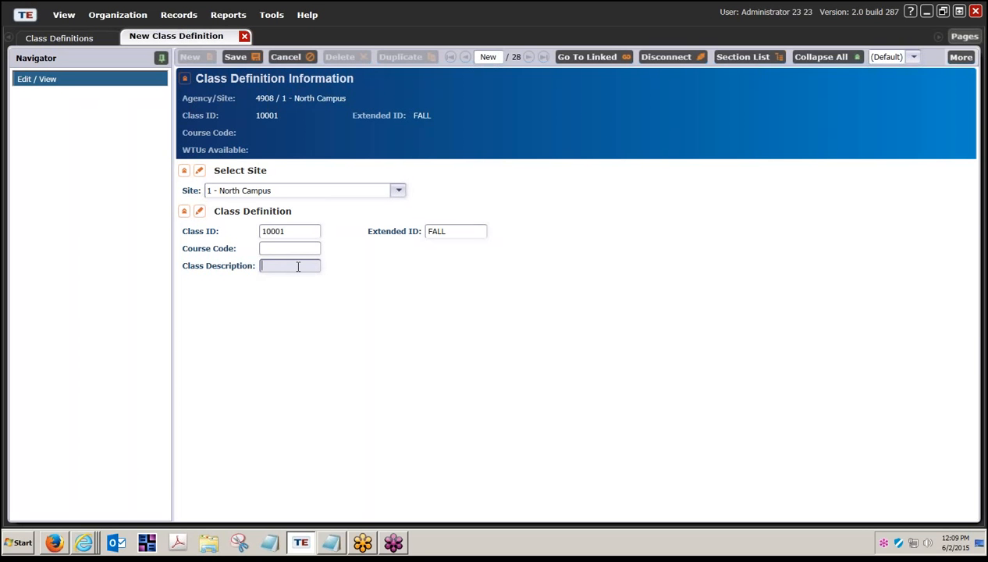
text(ABE - Multi-Level)
click(237, 56)
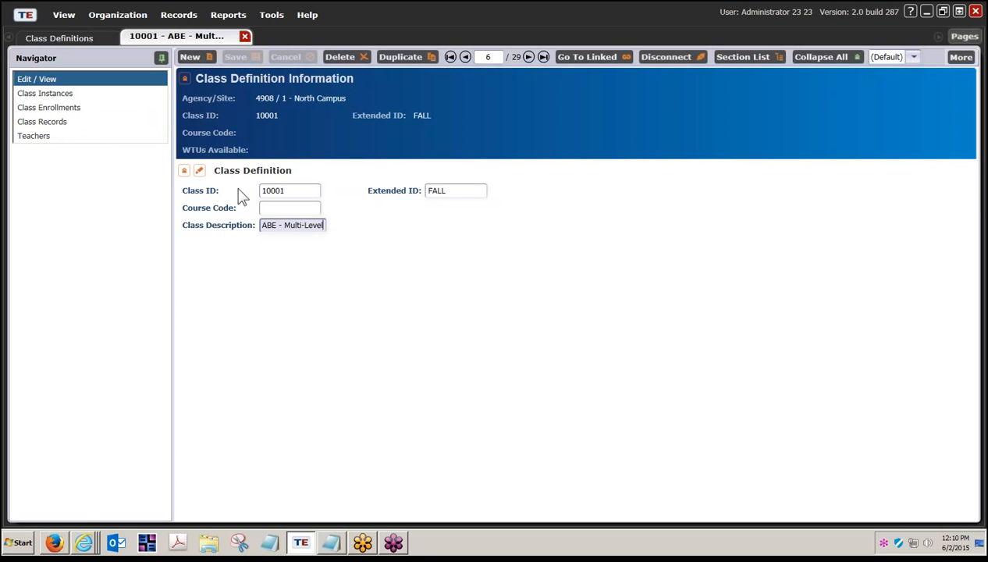
Add a new class instance to the saved class definition and set its program year to 7/1/2014 - 6/30/2015 (Current).
click(90, 97)
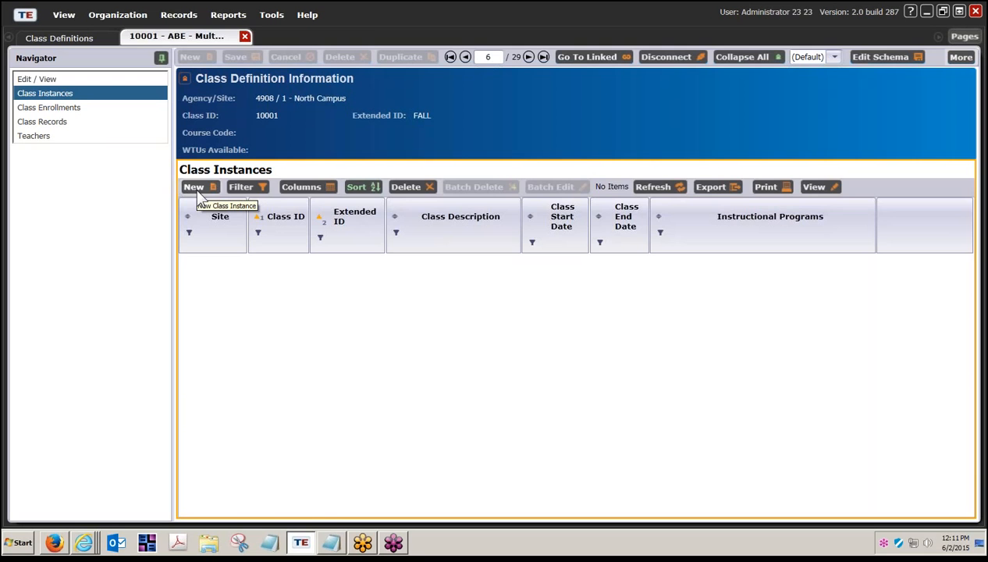
click(197, 190)
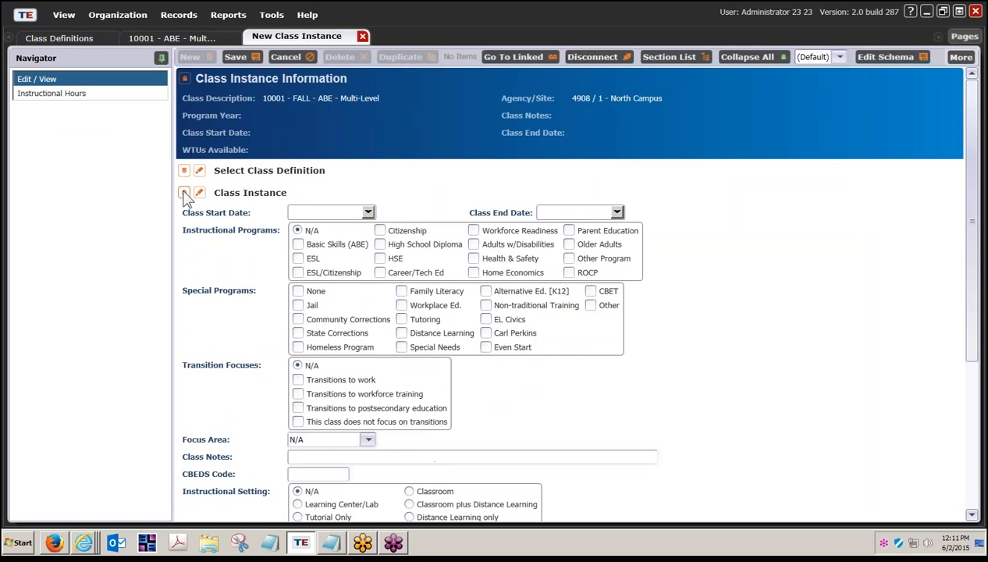
click(184, 192)
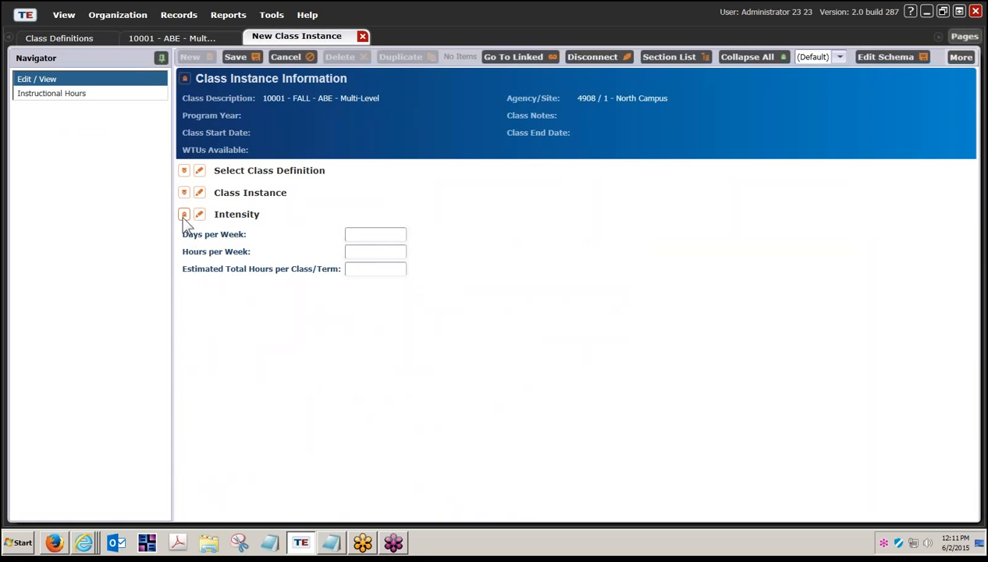
click(184, 214)
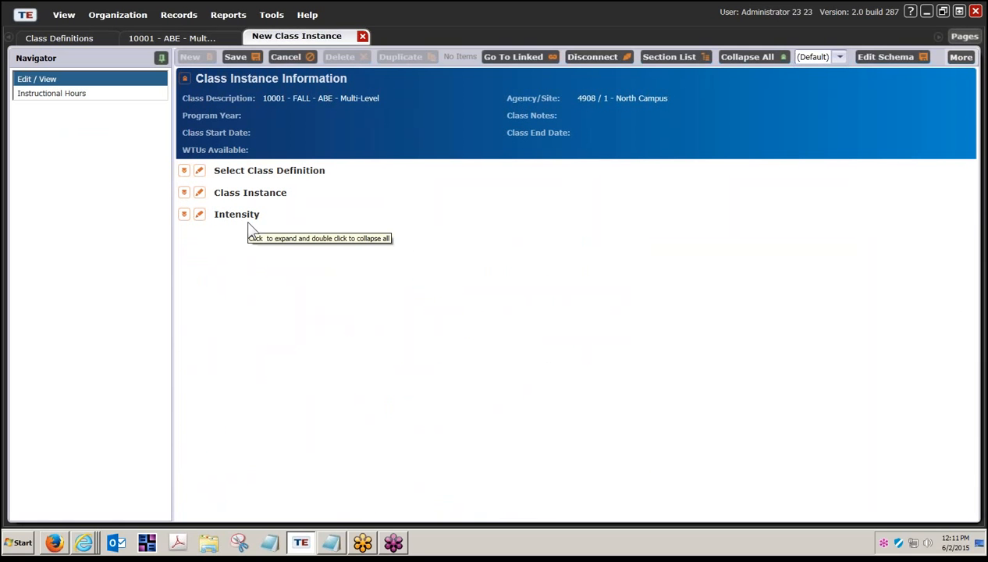
click(184, 170)
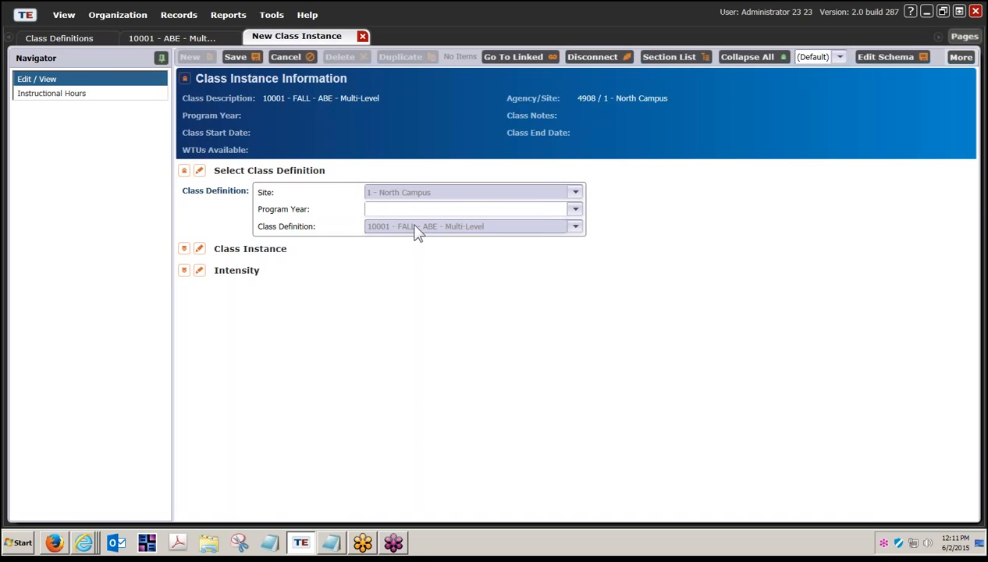
click(575, 209)
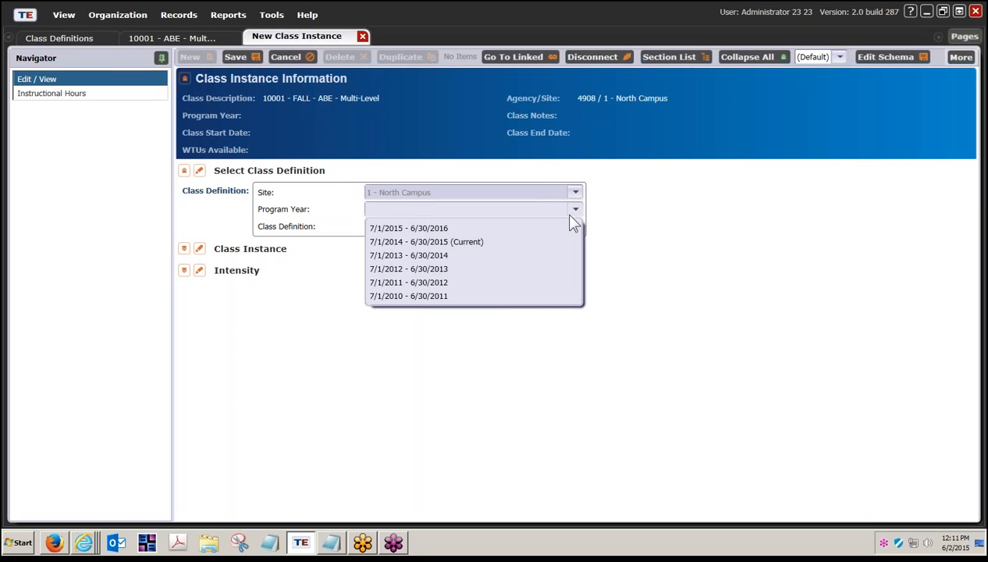
click(468, 244)
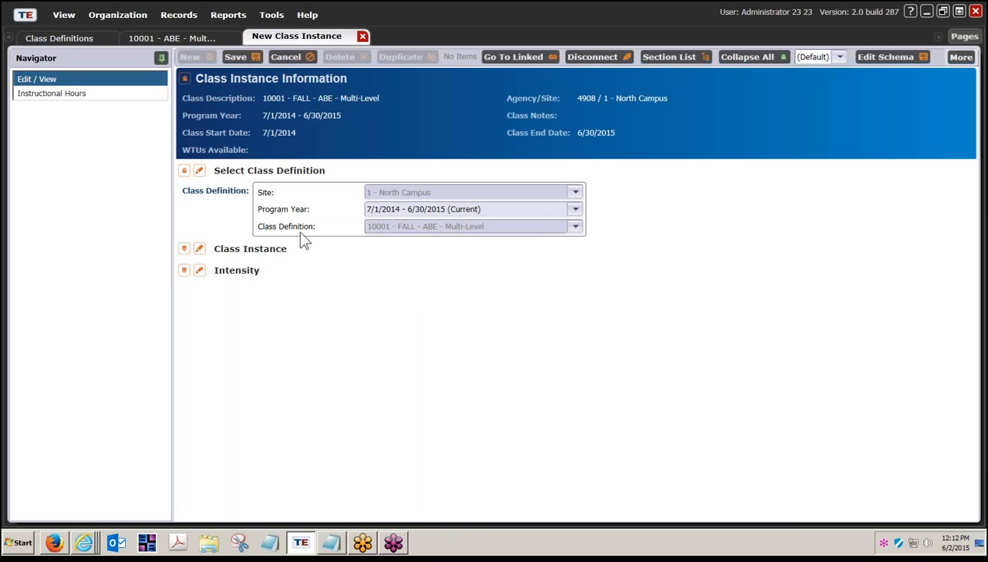
Expand the Class Instance section and set the class start date to 8/11/2014.
click(185, 251)
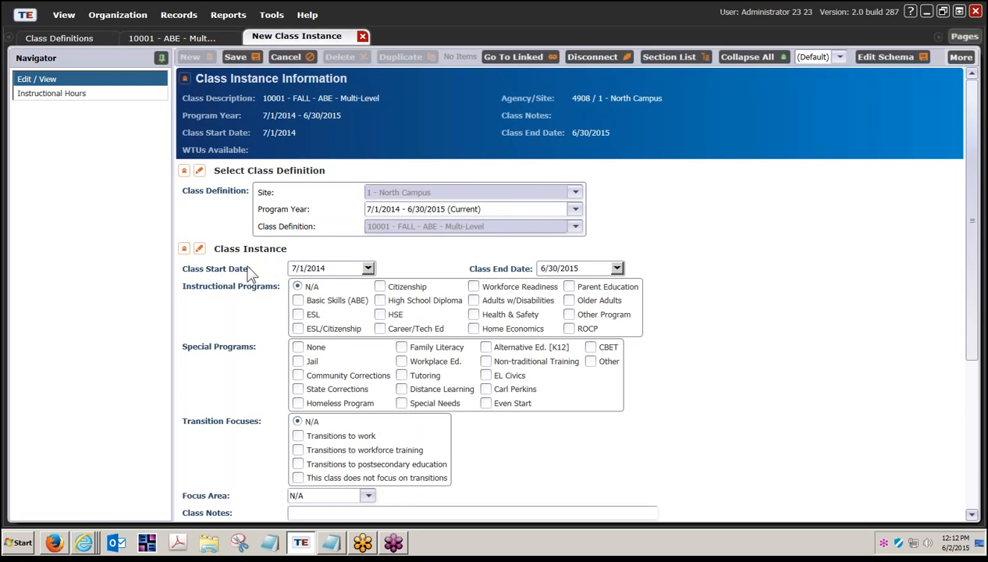
scroll(247, 273, down, 1)
scroll(247, 273, down, 3)
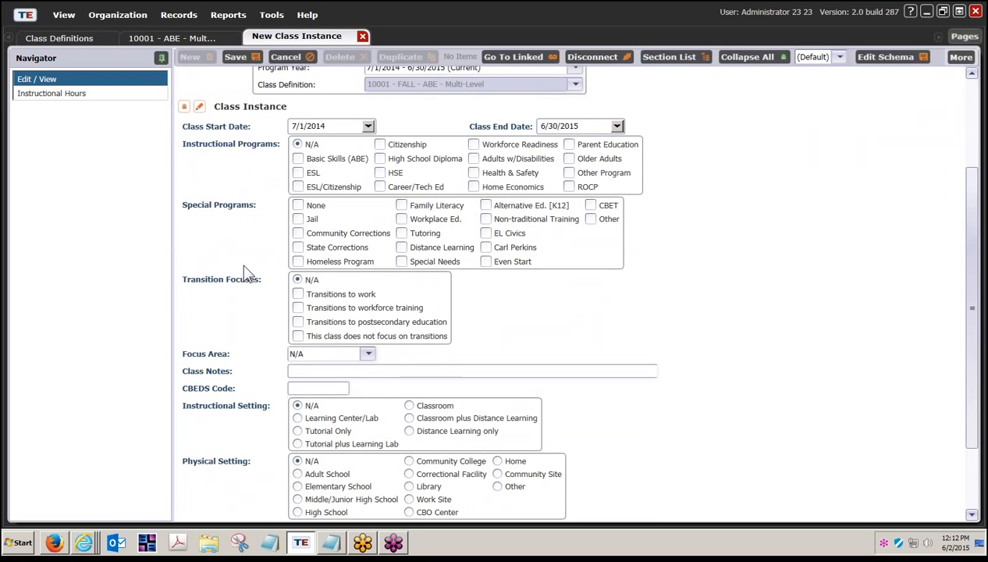
scroll(238, 272, down, 1)
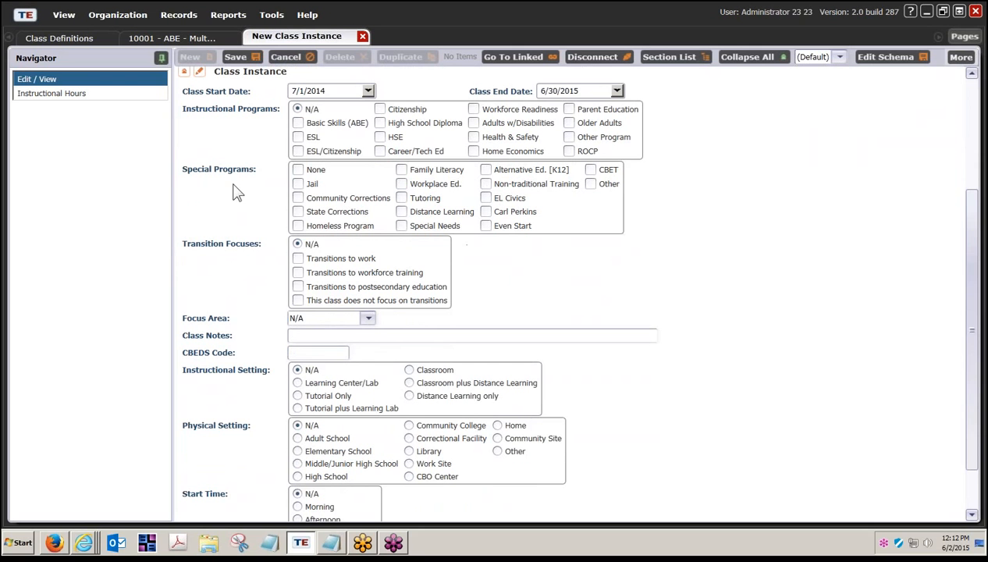
scroll(977, 234, up, 1)
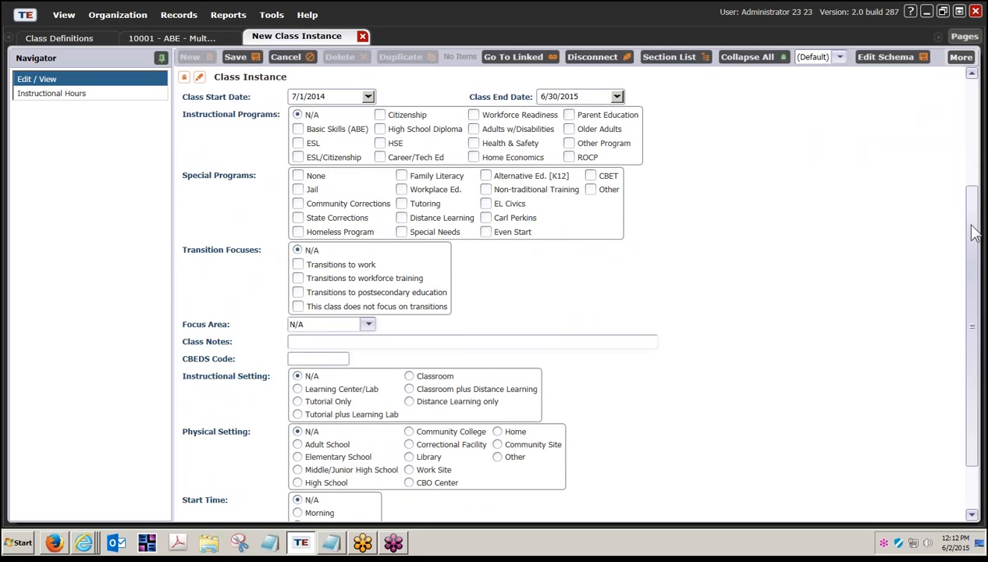
scroll(977, 234, down, 1)
click(368, 96)
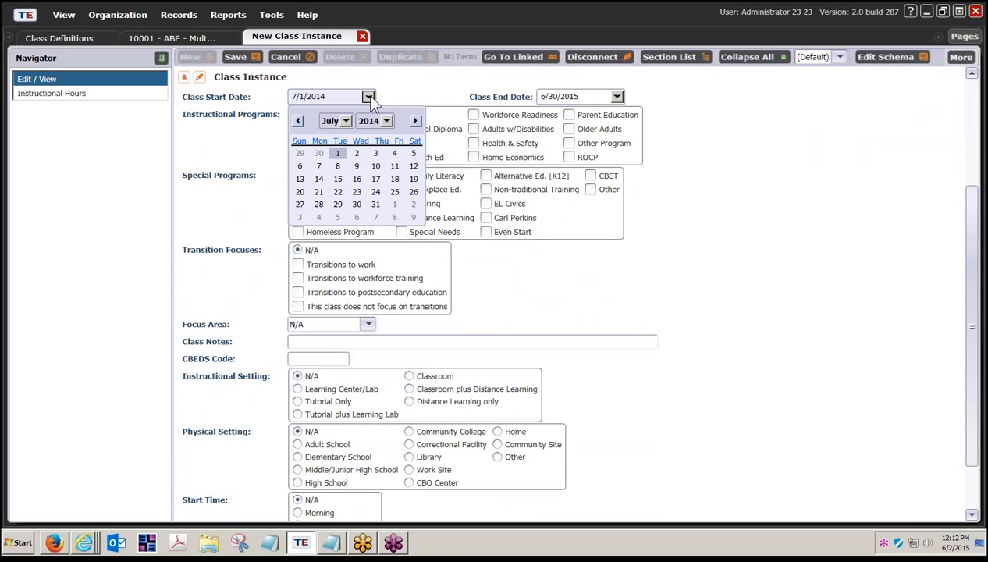
click(334, 121)
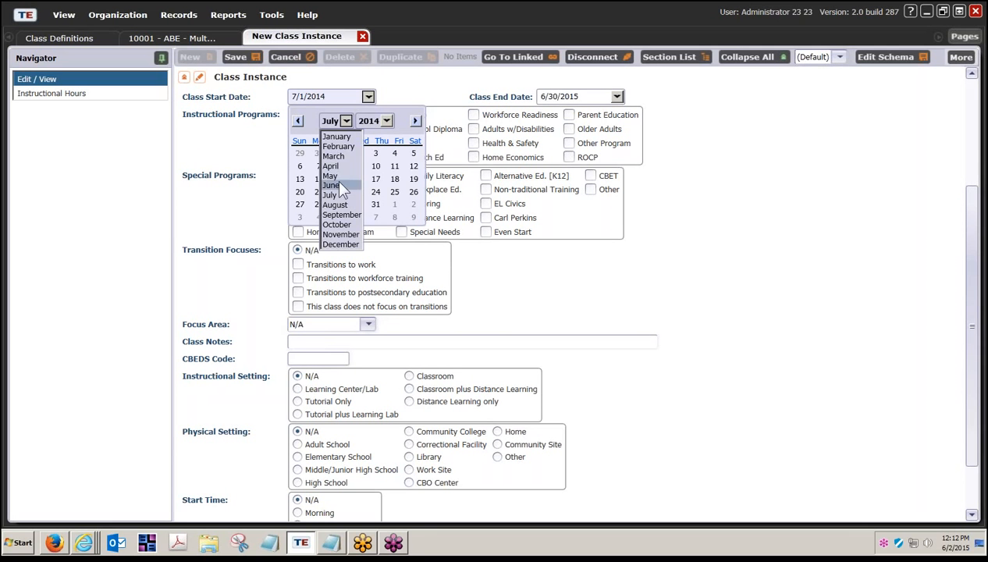
click(336, 206)
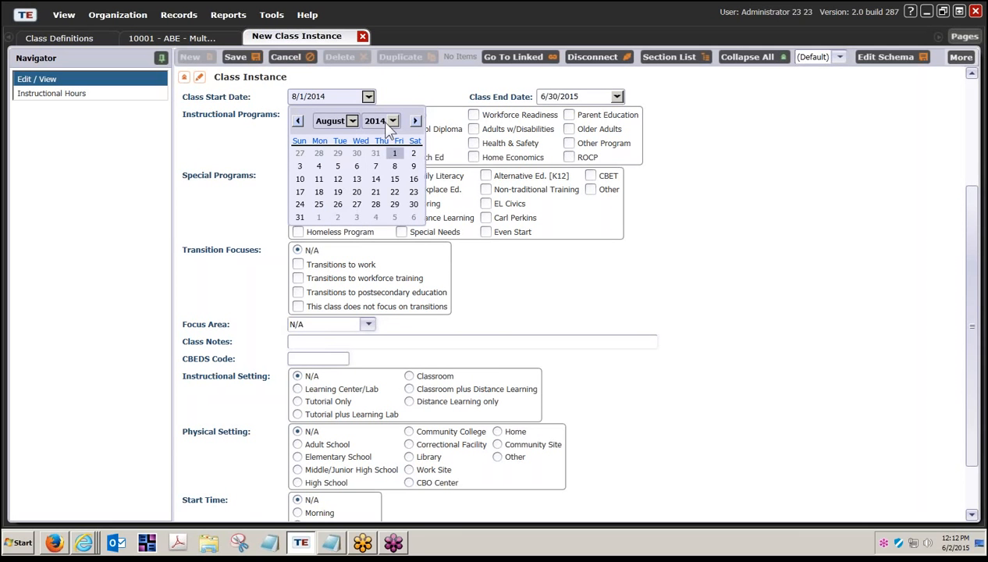
click(393, 121)
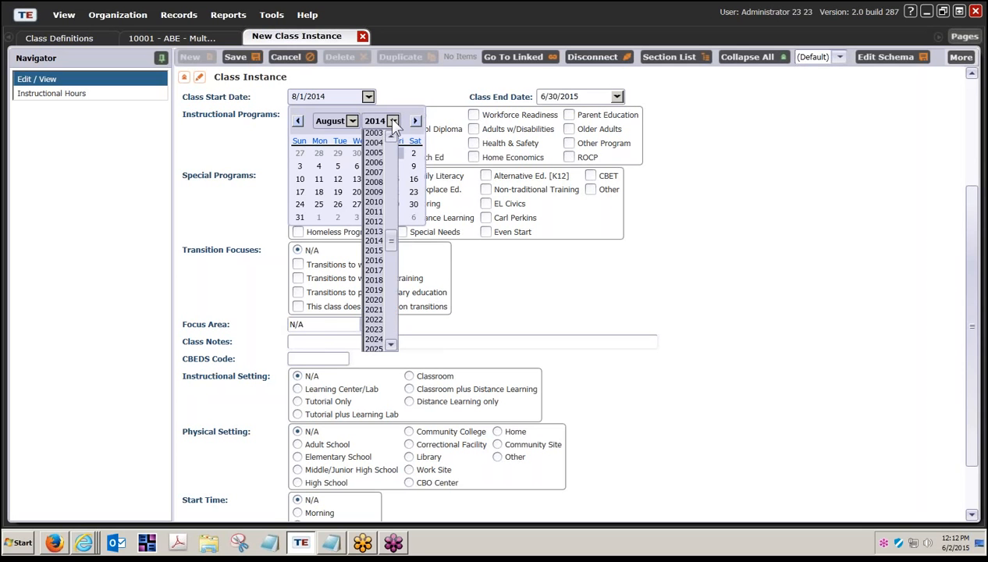
click(375, 239)
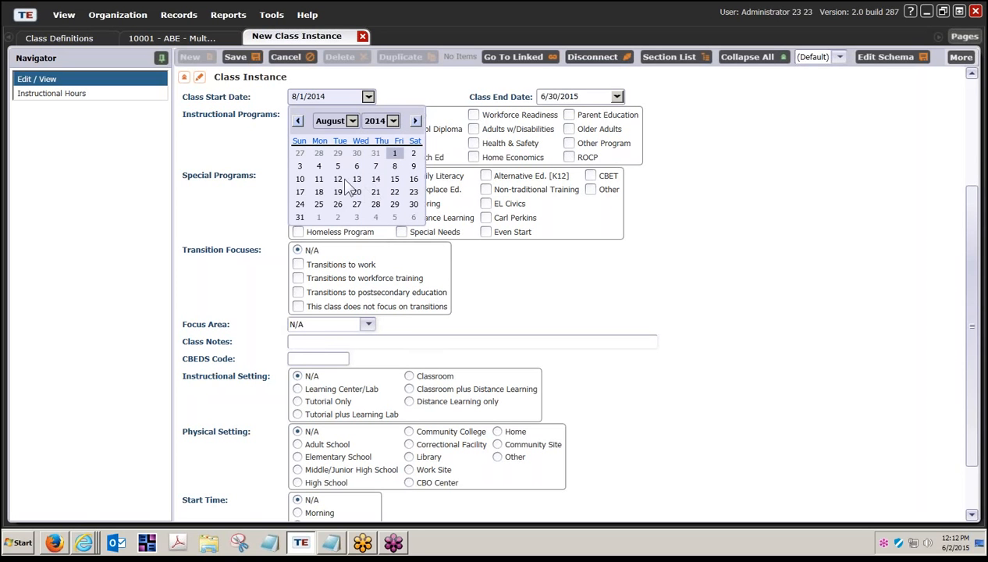
click(320, 180)
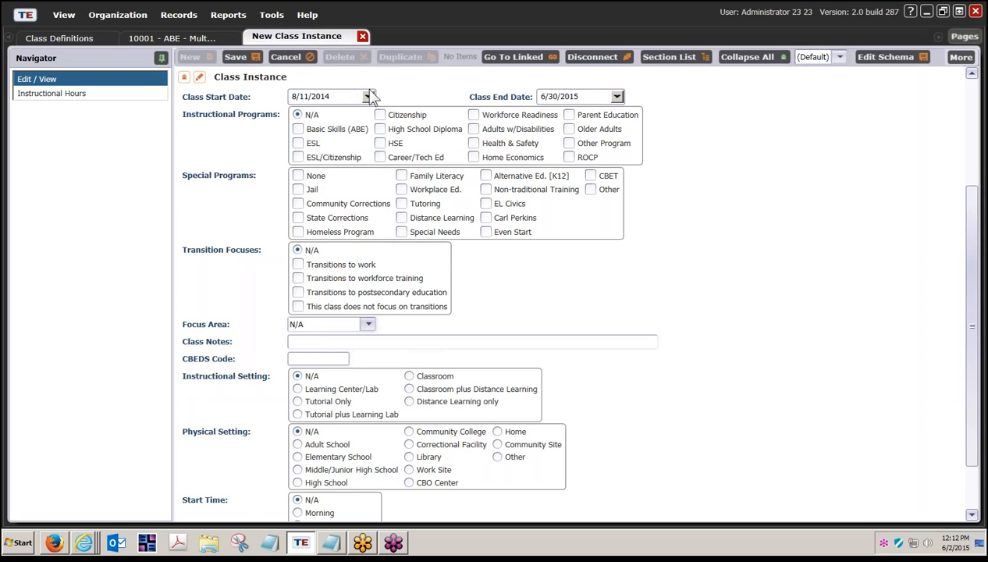
Set the class end date of the class instance to 12/18/2014.
click(616, 96)
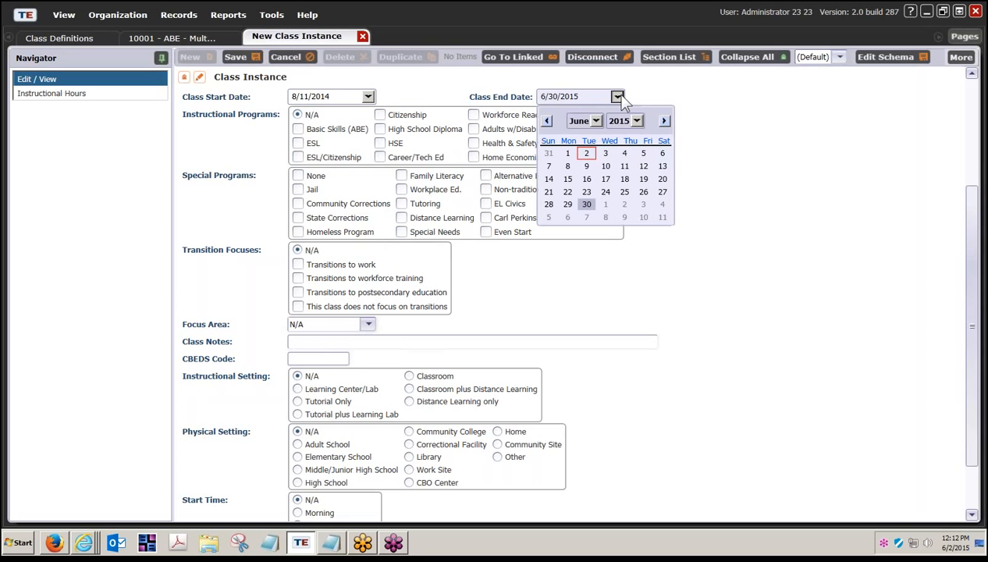
click(594, 120)
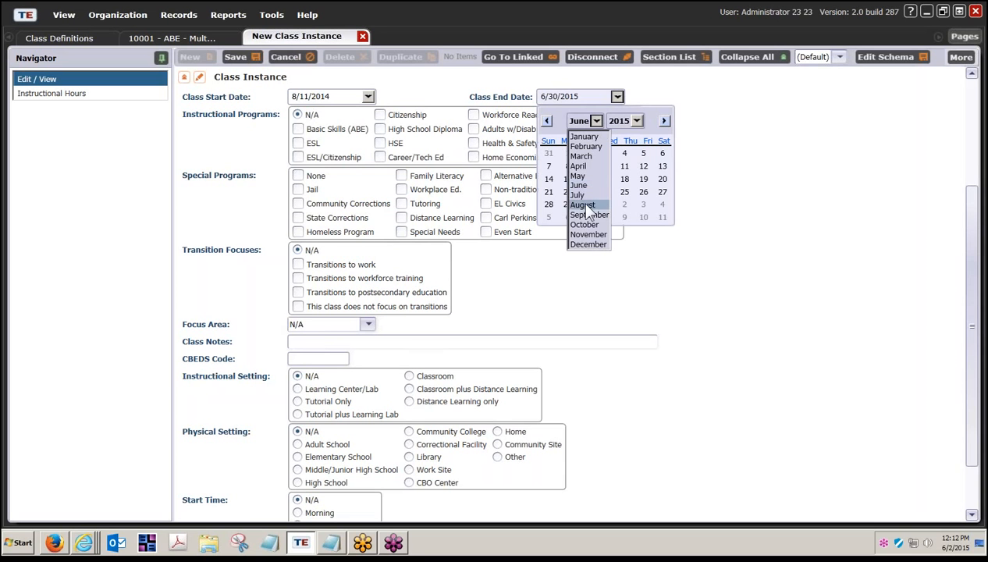
click(586, 244)
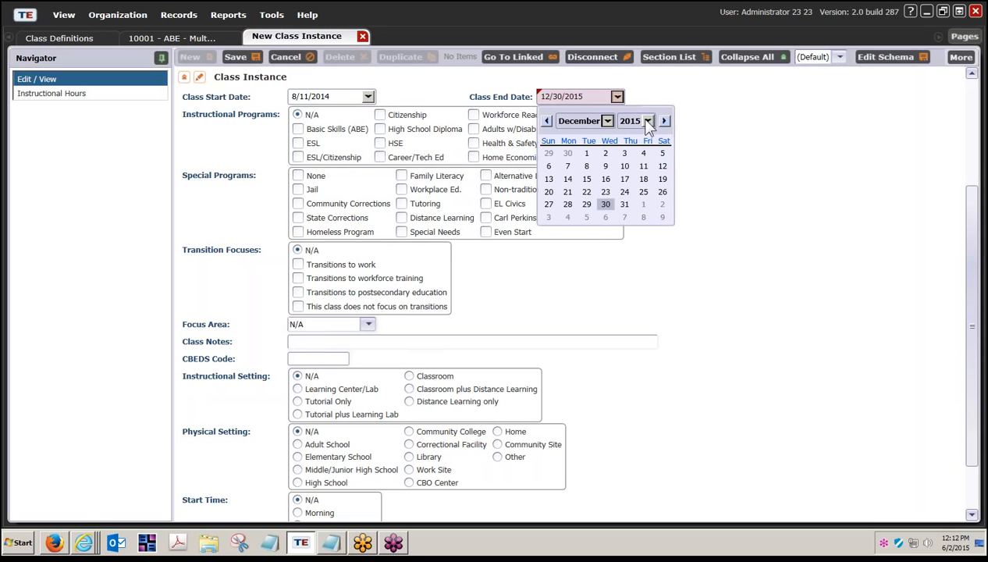
click(646, 121)
click(621, 209)
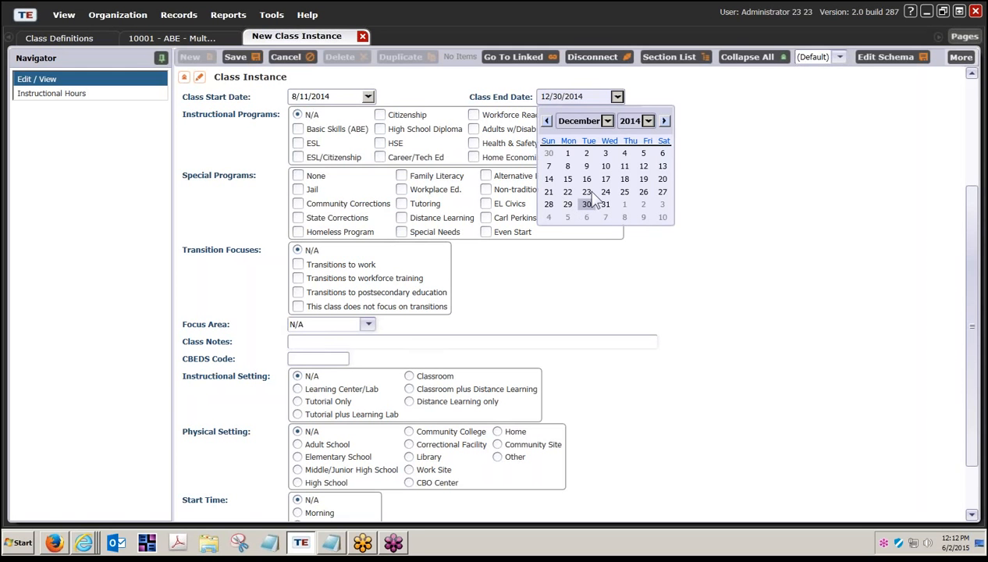
click(624, 178)
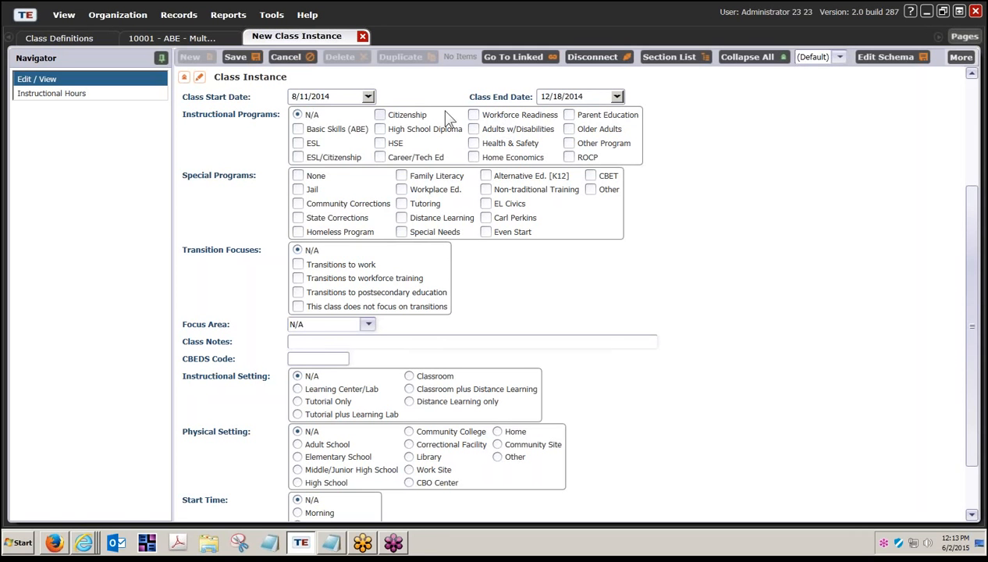
Select the instructional program Basic Skills (ABE), the special program Distance Learning and the transition focus Transitions to work.
click(299, 129)
click(432, 221)
click(298, 265)
click(297, 251)
click(298, 264)
Look through the Focus Area options for the class instance and choose N/A.
click(368, 326)
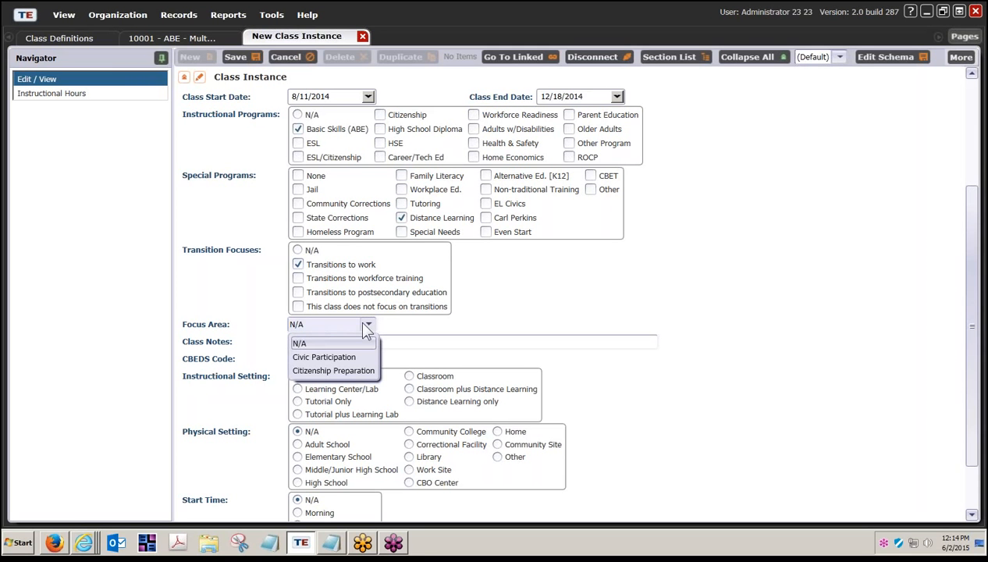
click(369, 326)
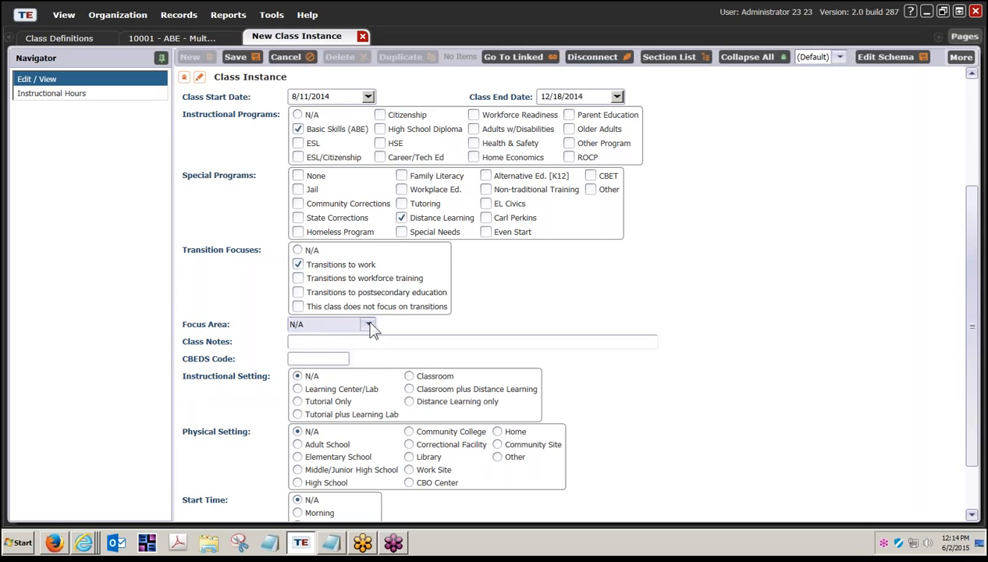
click(369, 326)
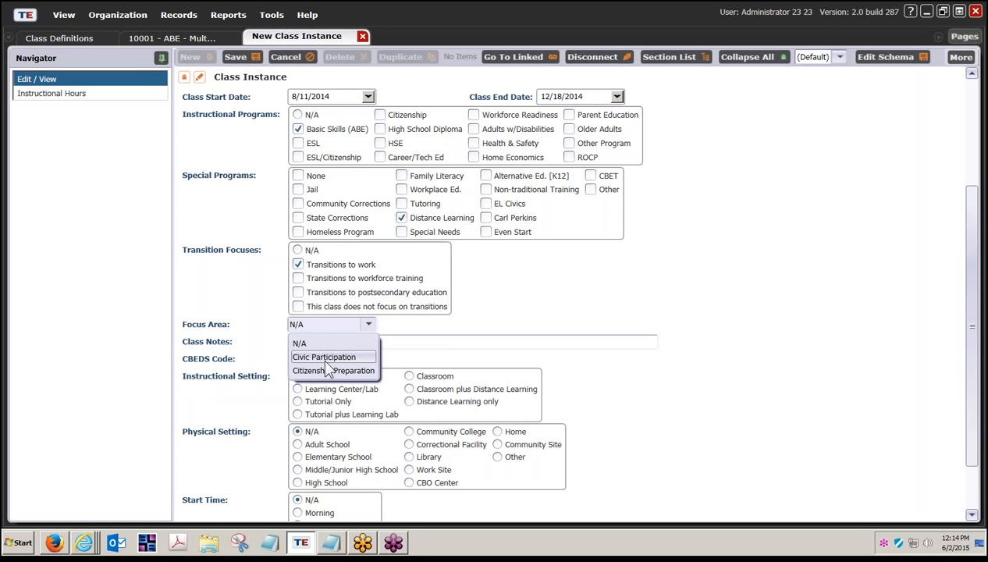
click(306, 341)
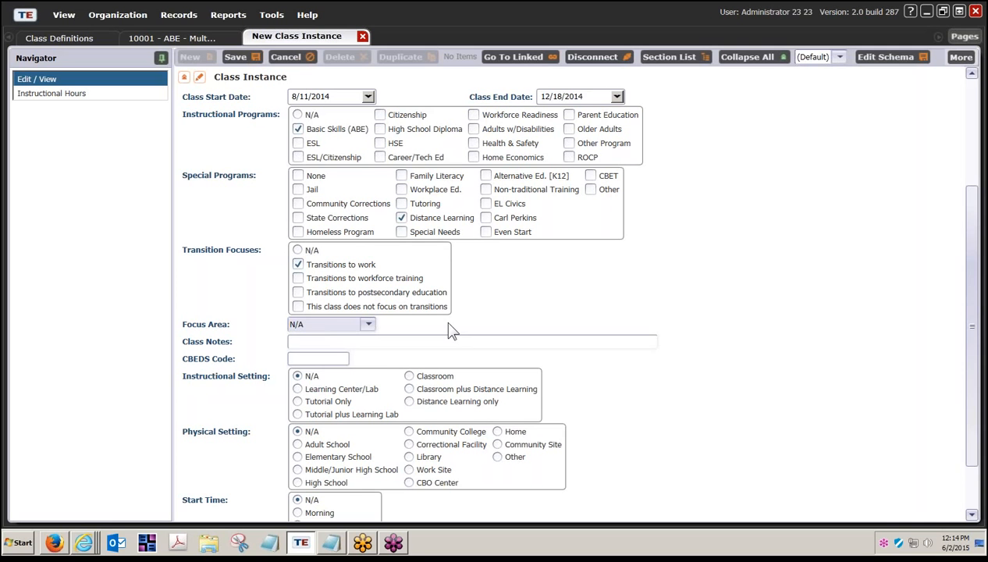
Set the class instance's instructional setting to Classroom plus Distance Learning and its physical setting to Adult School.
click(354, 341)
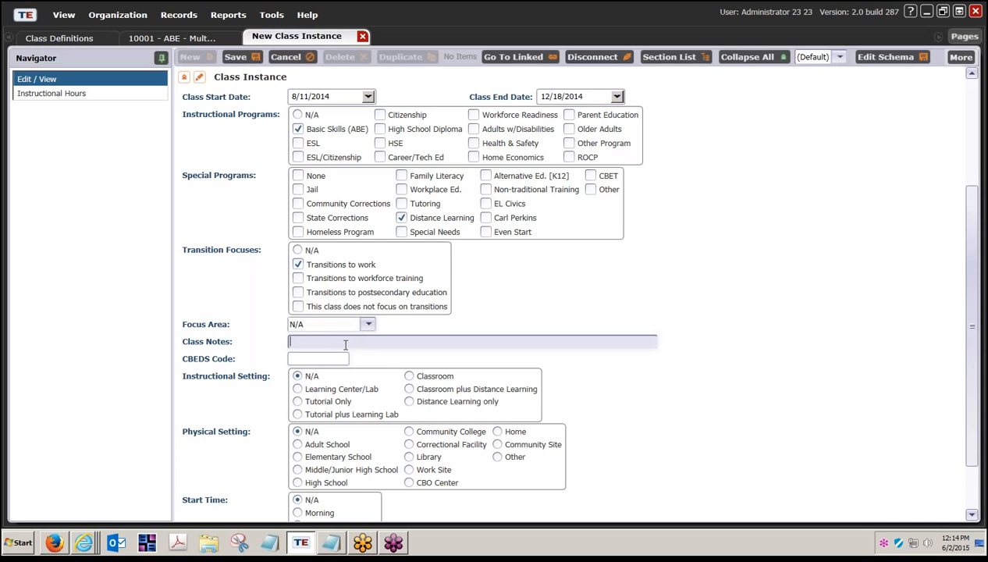
click(302, 358)
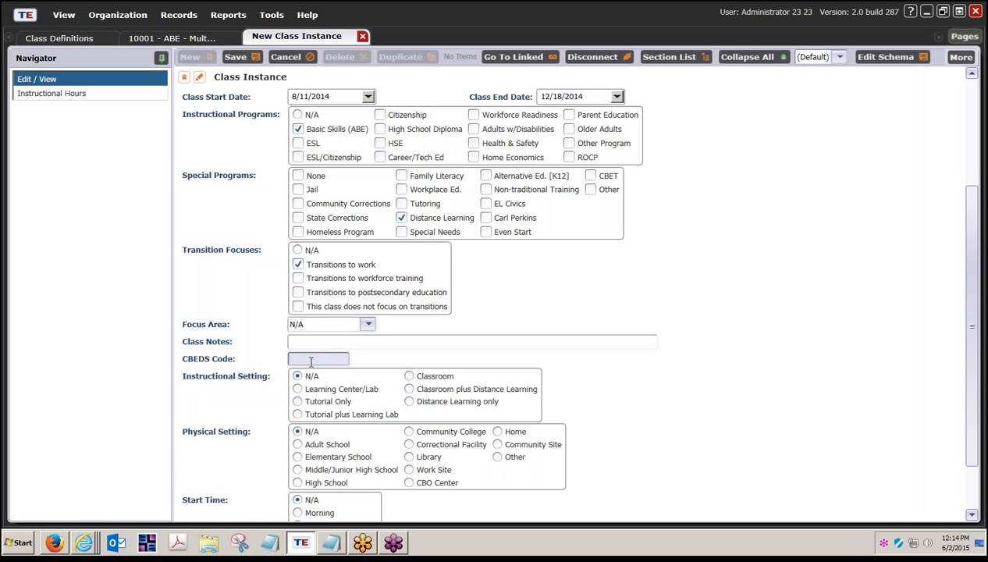
click(242, 387)
click(410, 390)
click(298, 444)
click(296, 434)
click(298, 443)
Choose Evening (after 5pm) as the start time and Connected to Internet for the computers used in class.
scroll(261, 463, down, 2)
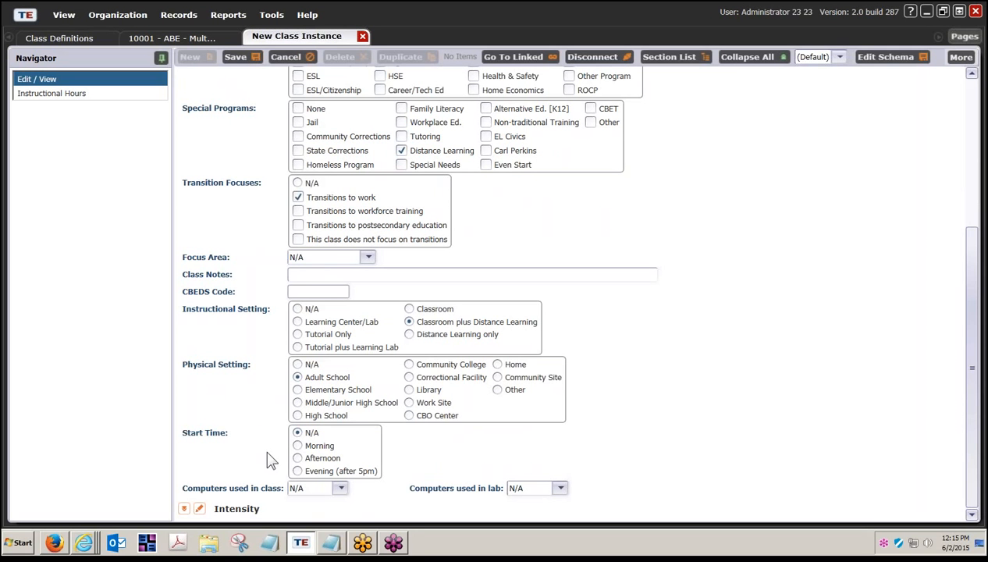
click(297, 471)
click(340, 488)
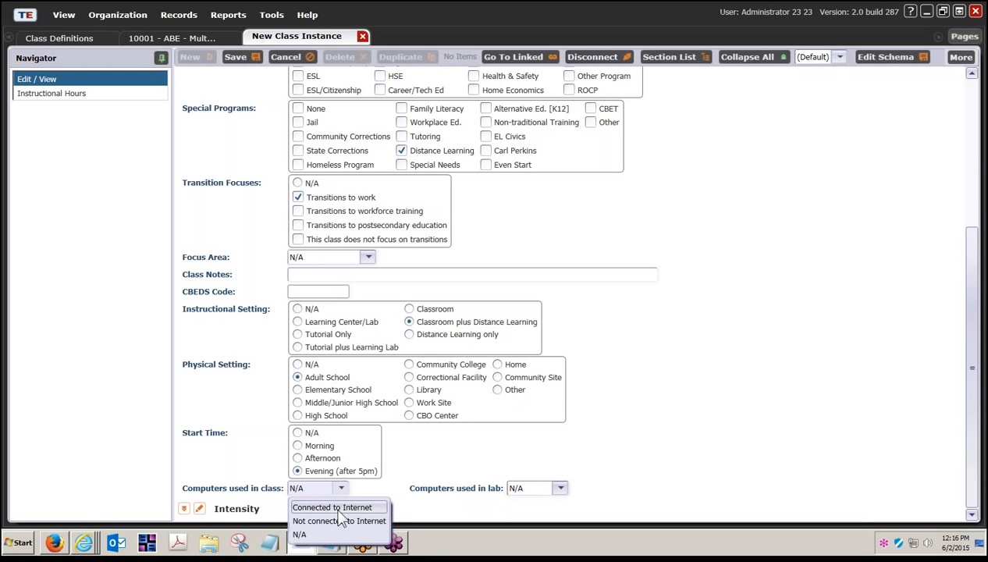
click(338, 508)
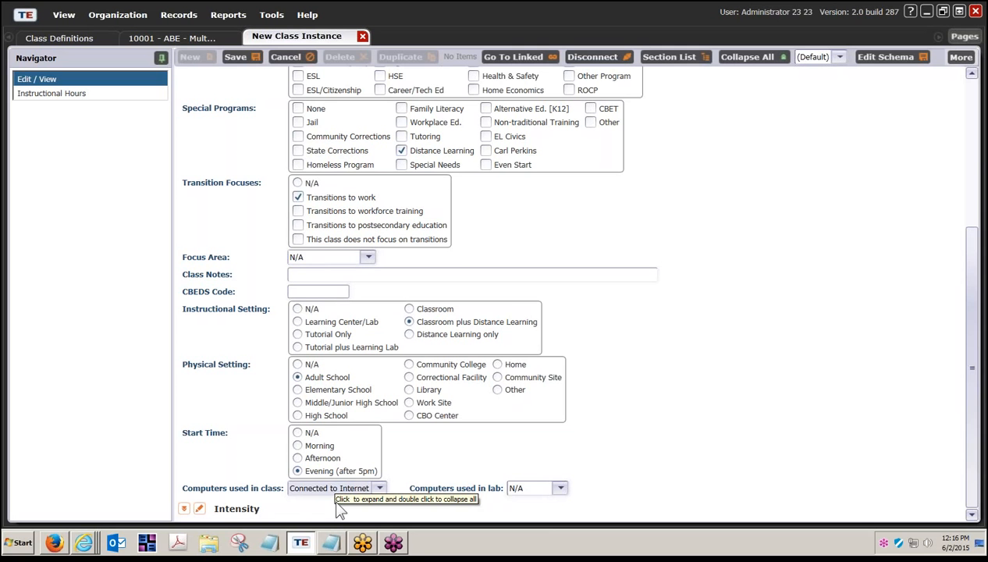
Expand the Intensity section and enter 4 days per week, 12 hours per week and 216 estimated total hours per class/term.
click(188, 515)
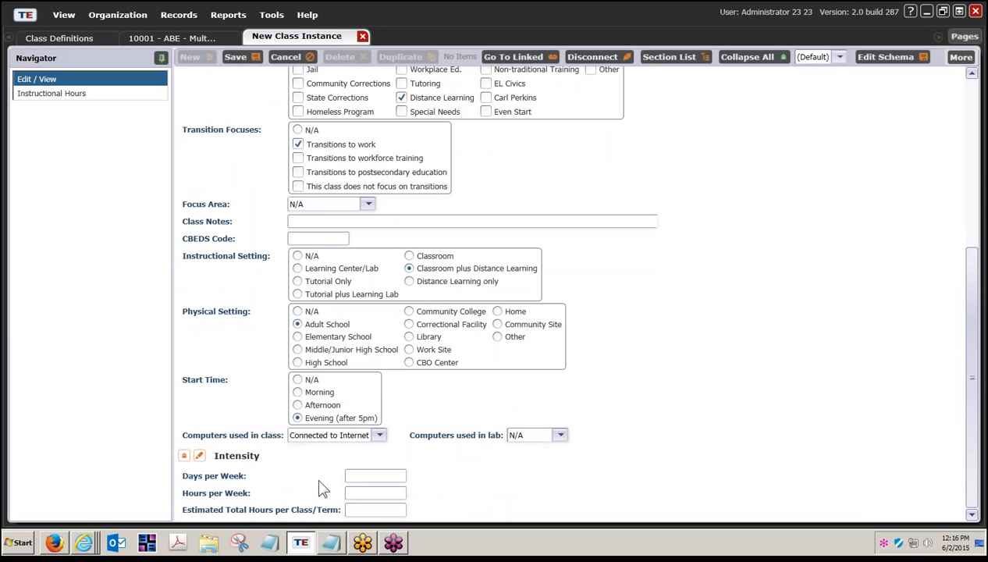
click(365, 476)
text(4)
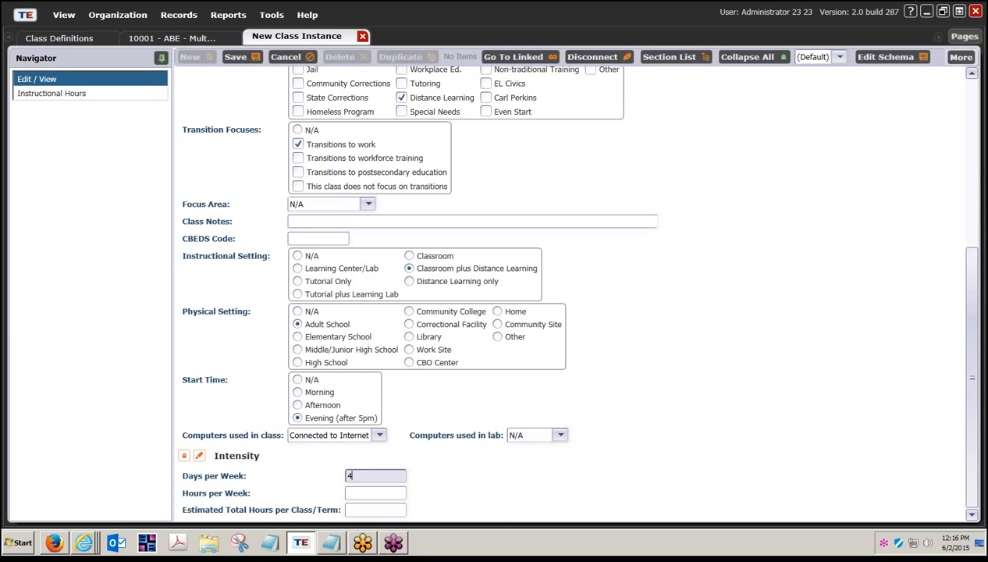
click(355, 493)
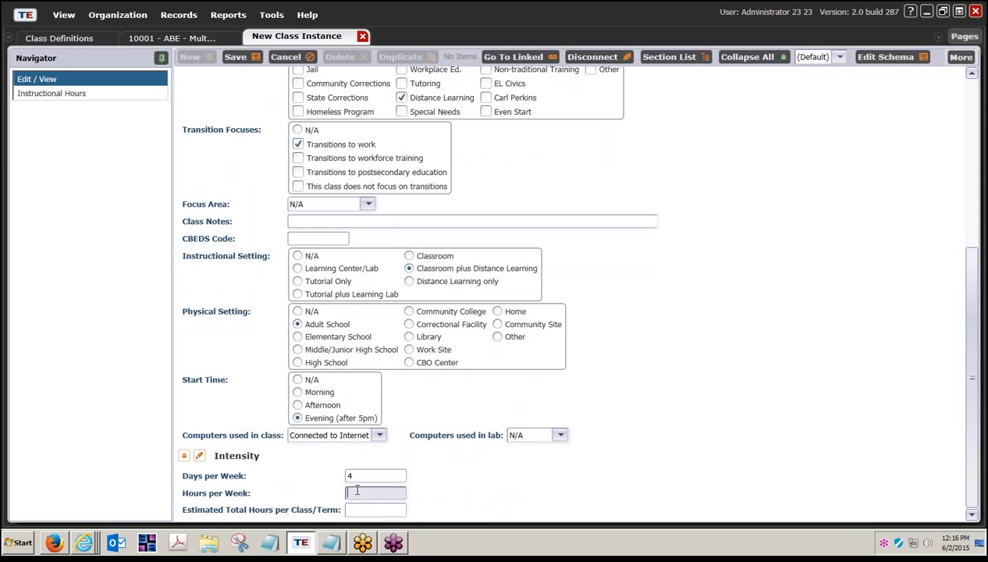
text(12)
click(362, 511)
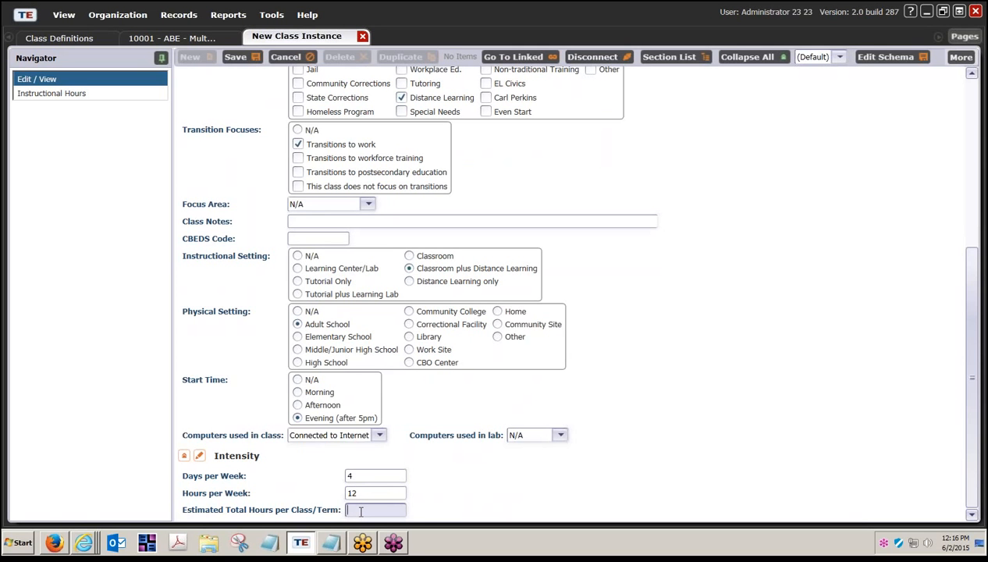
text(216)
Save the new fall class instance and close its record.
scroll(426, 483, up, 1)
scroll(425, 482, up, 6)
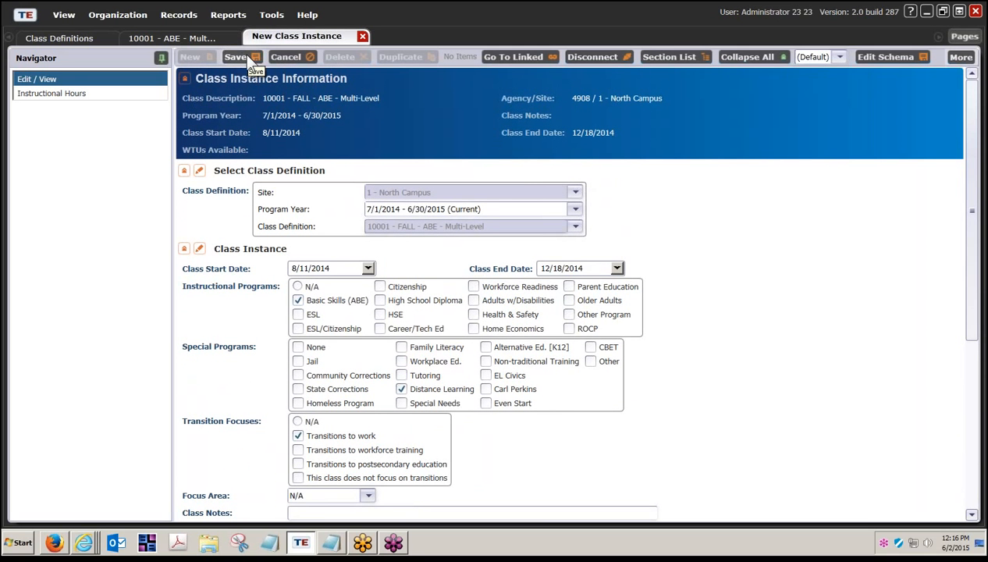
click(244, 54)
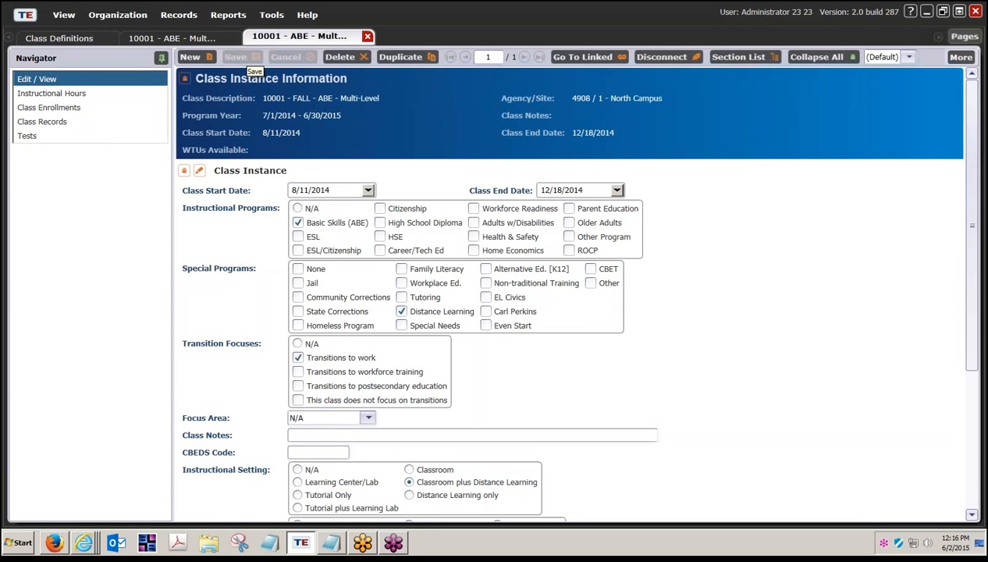
click(367, 36)
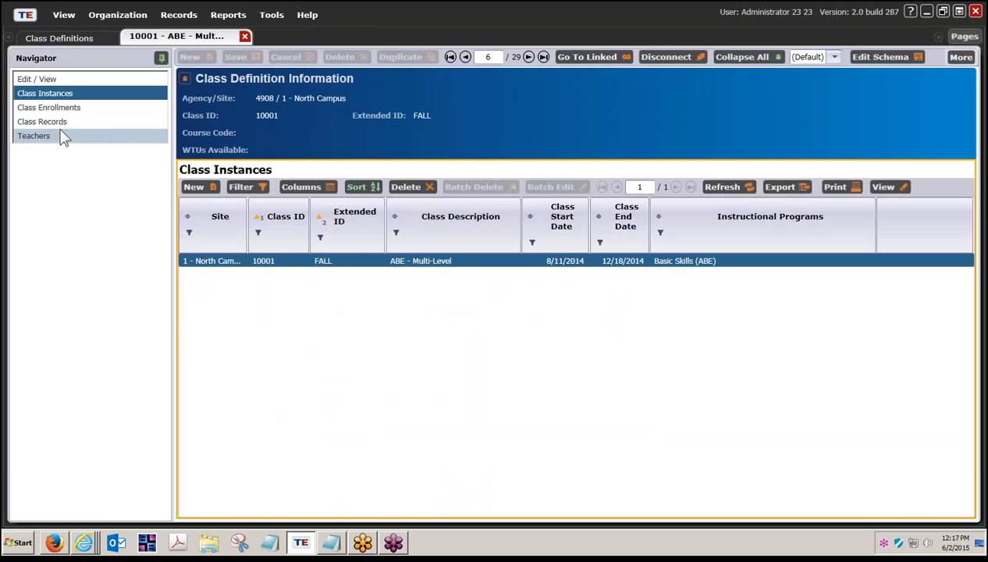
Duplicate the 10001 FALL class definition with the extended ID SPRING, then save and close the copy.
click(92, 81)
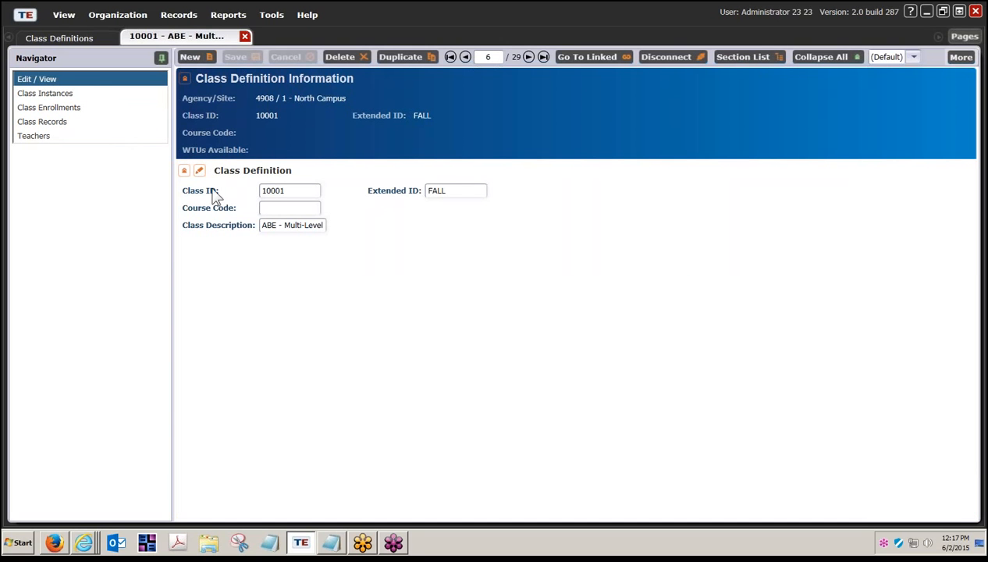
click(392, 60)
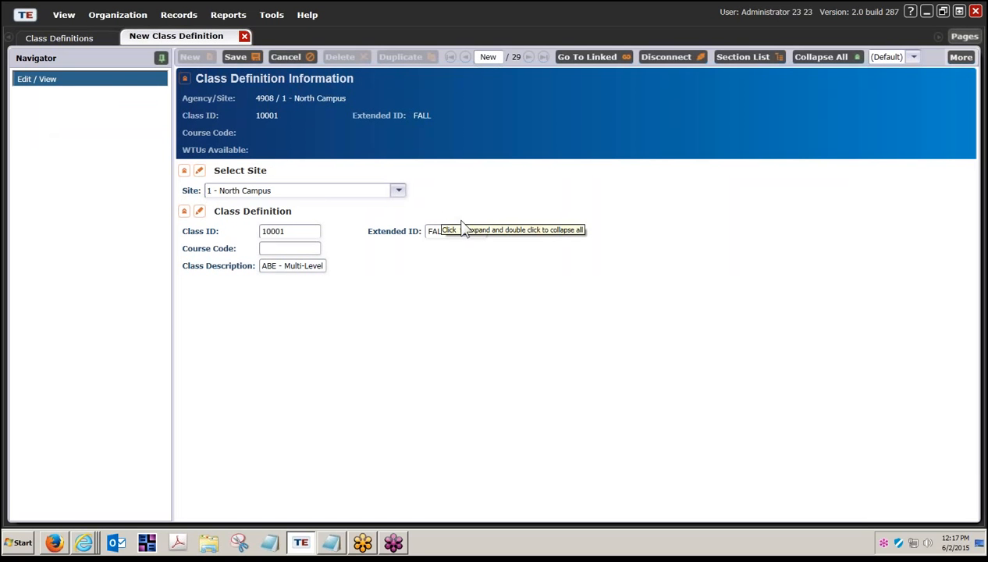
drag(459, 231, 419, 241)
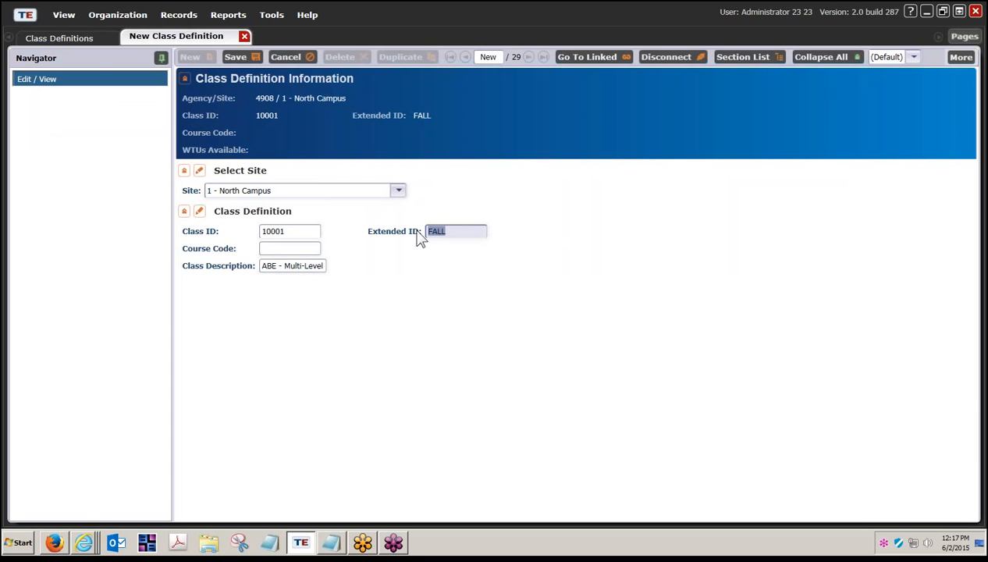
text(SPRING)
click(251, 57)
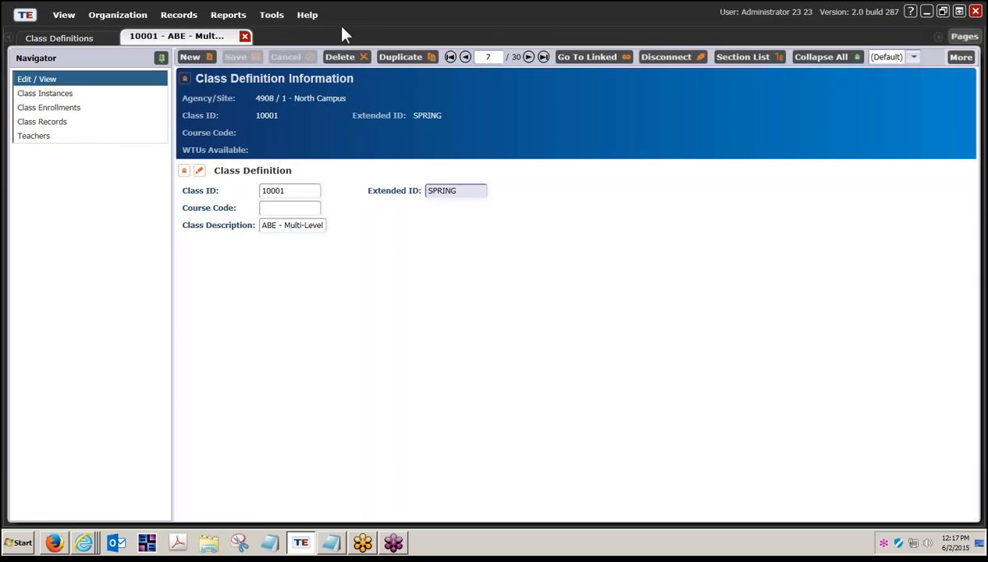
click(245, 36)
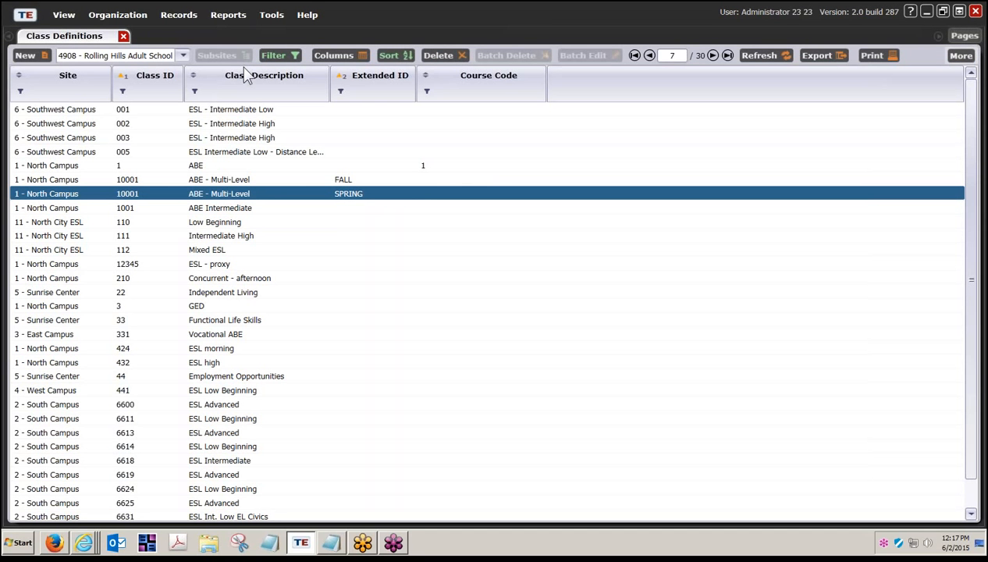
Open the class instance of the 10001 FALL class definition and duplicate it.
double_click(223, 181)
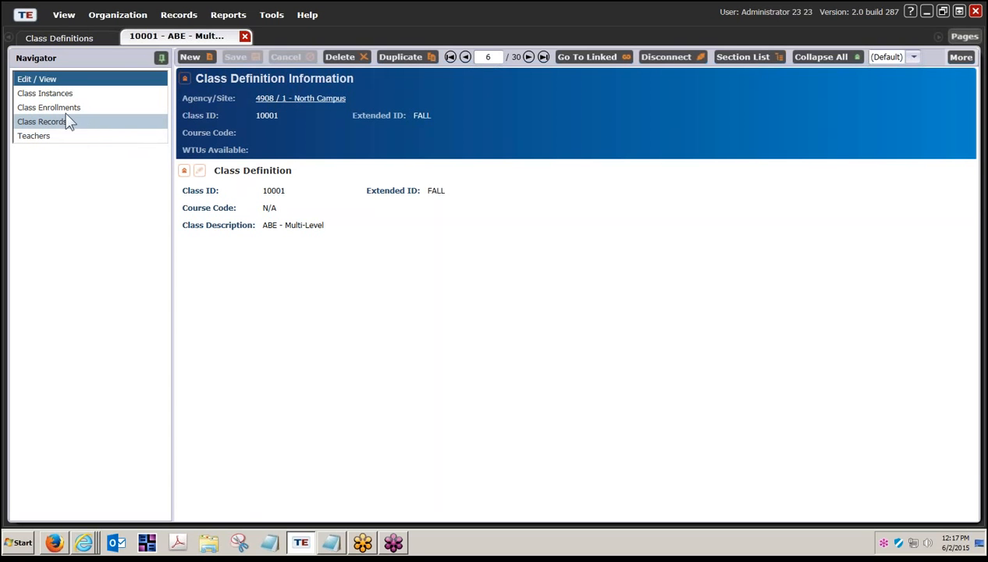
click(48, 94)
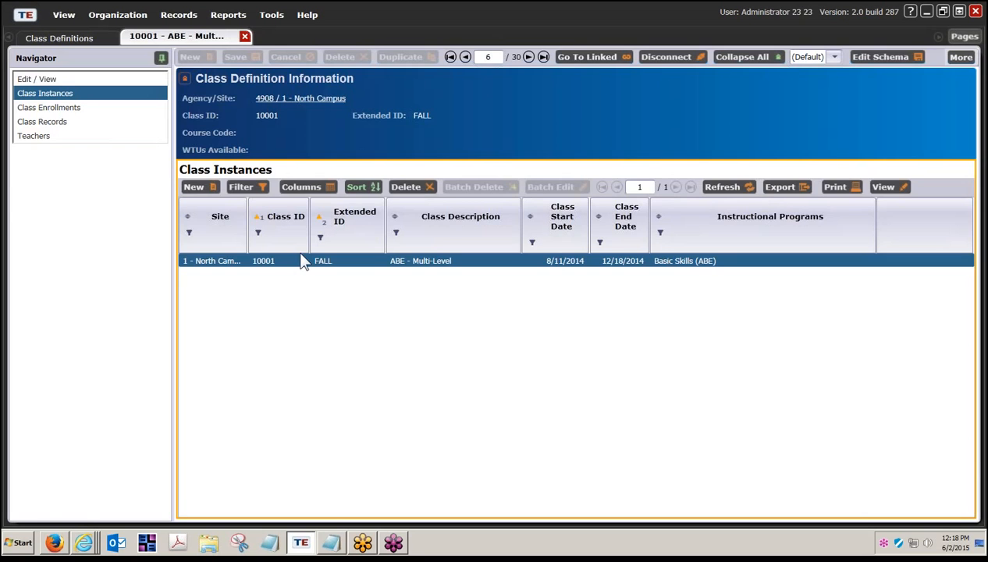
double_click(320, 261)
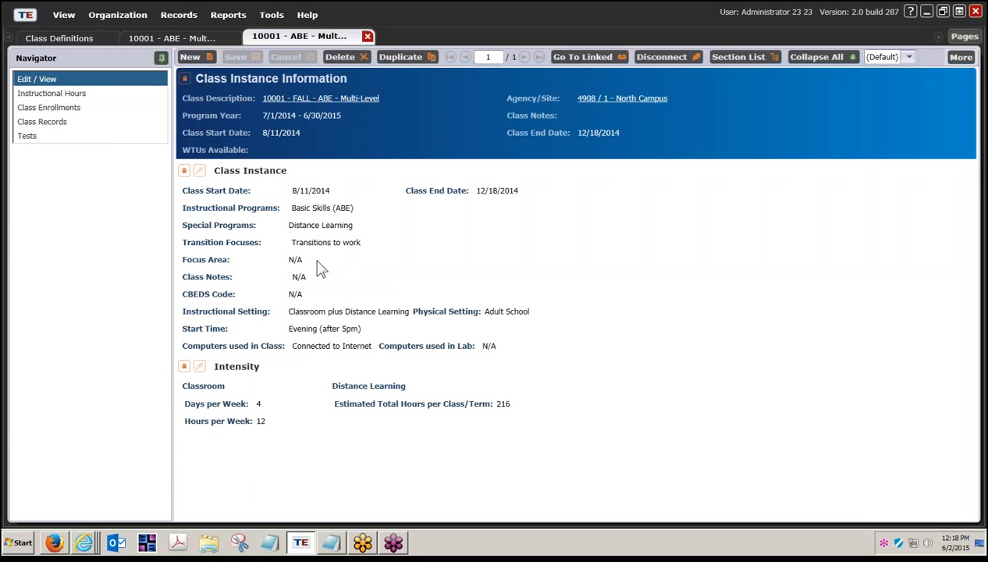
click(398, 58)
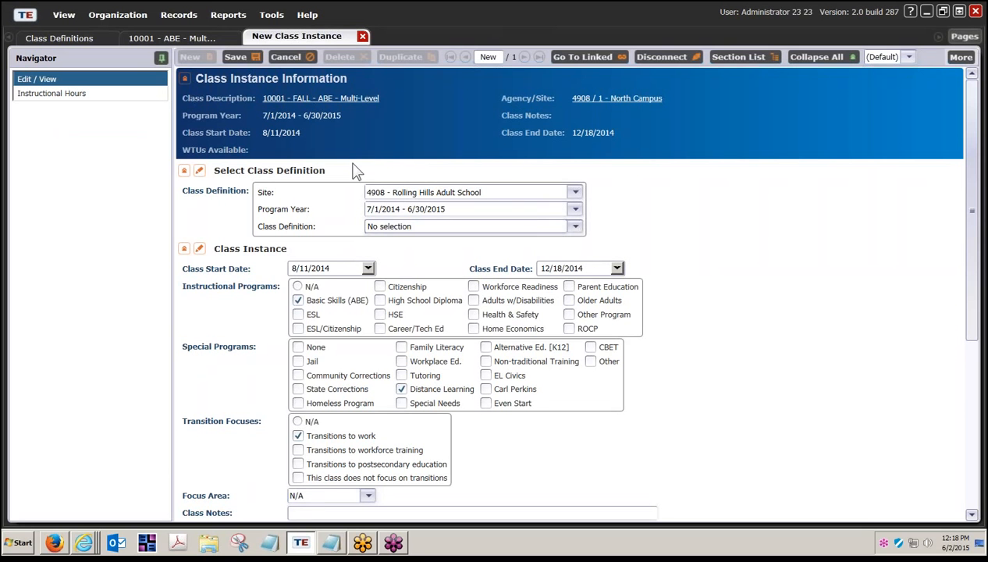
Assign the duplicated class instance to the class definition 10001 - SPRING - ABE - Multi-Level.
click(577, 227)
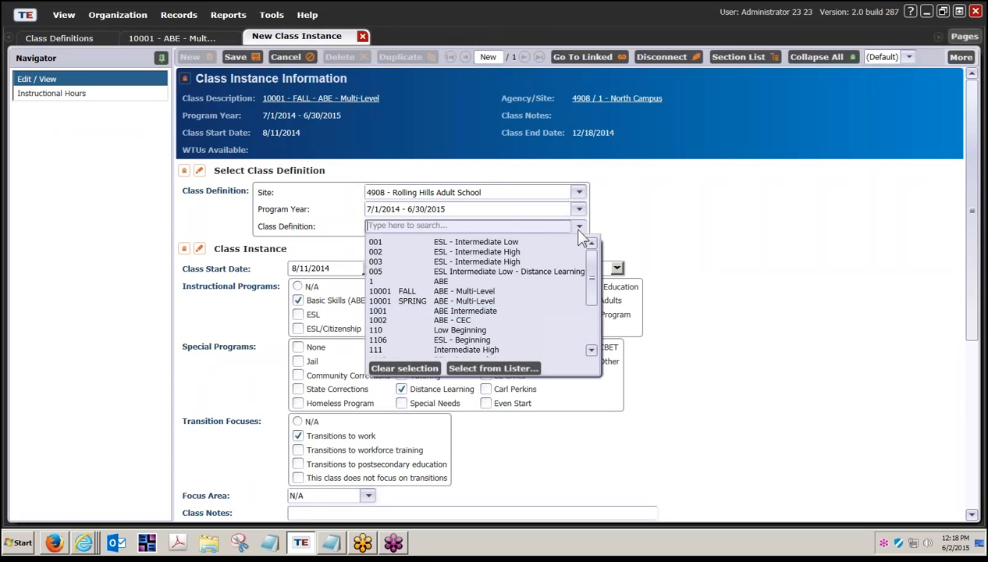
click(554, 281)
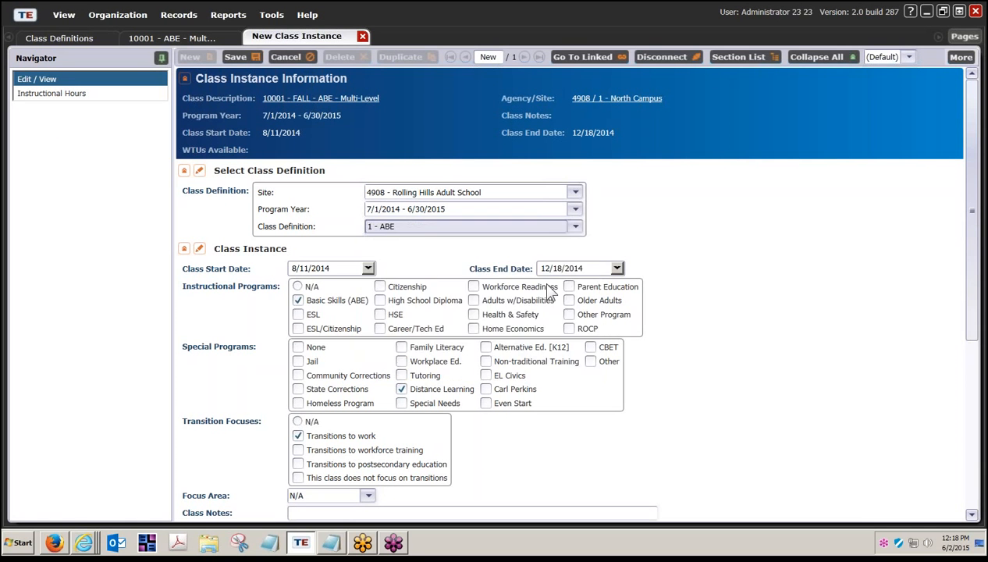
click(576, 227)
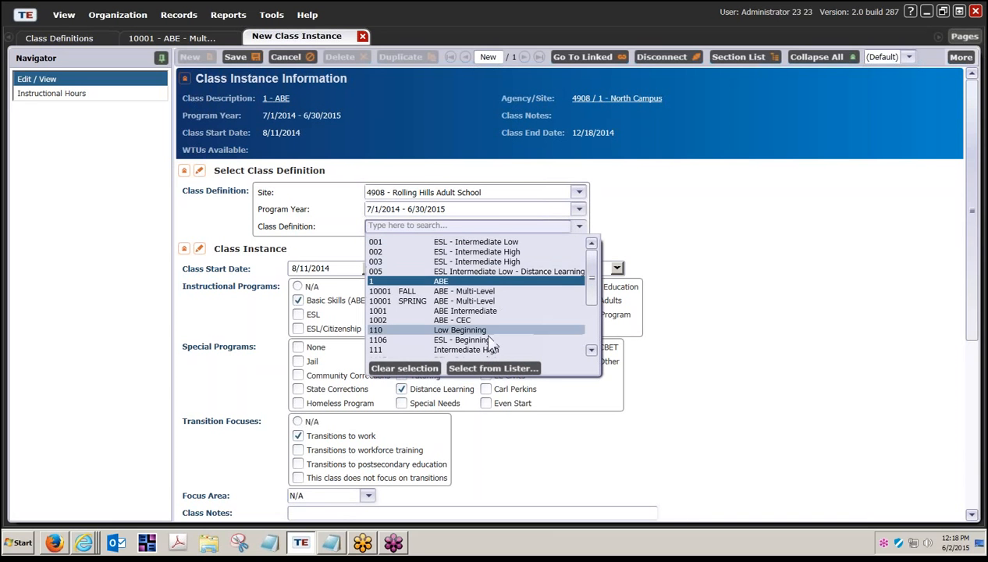
click(456, 301)
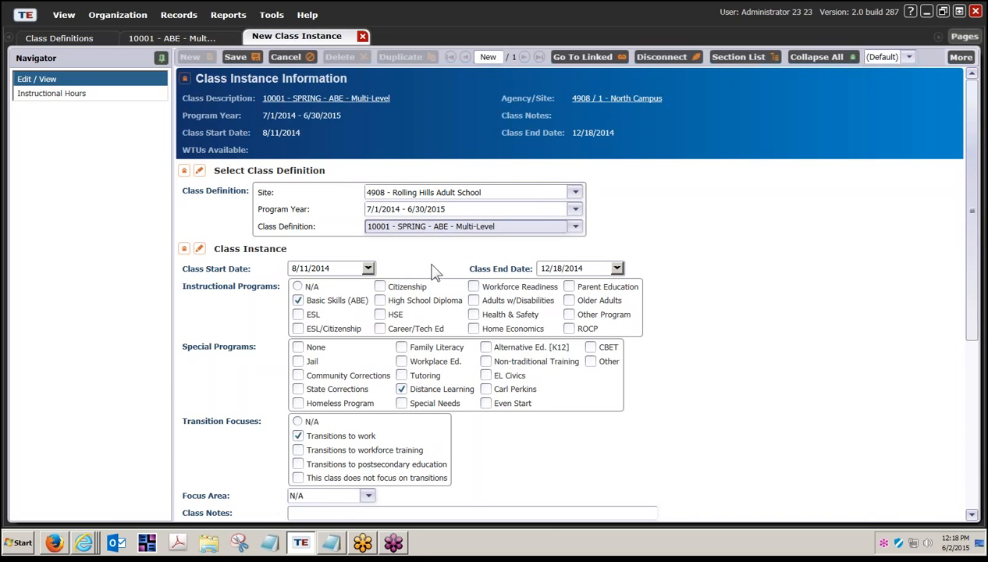
Set the class start date of the duplicated instance to 1/19/2015.
click(368, 268)
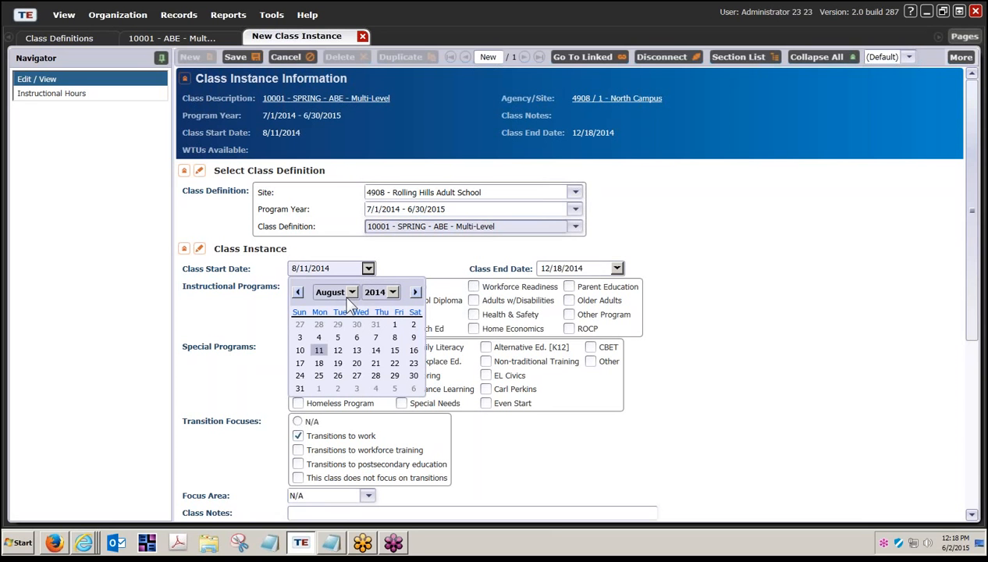
click(392, 292)
click(415, 292)
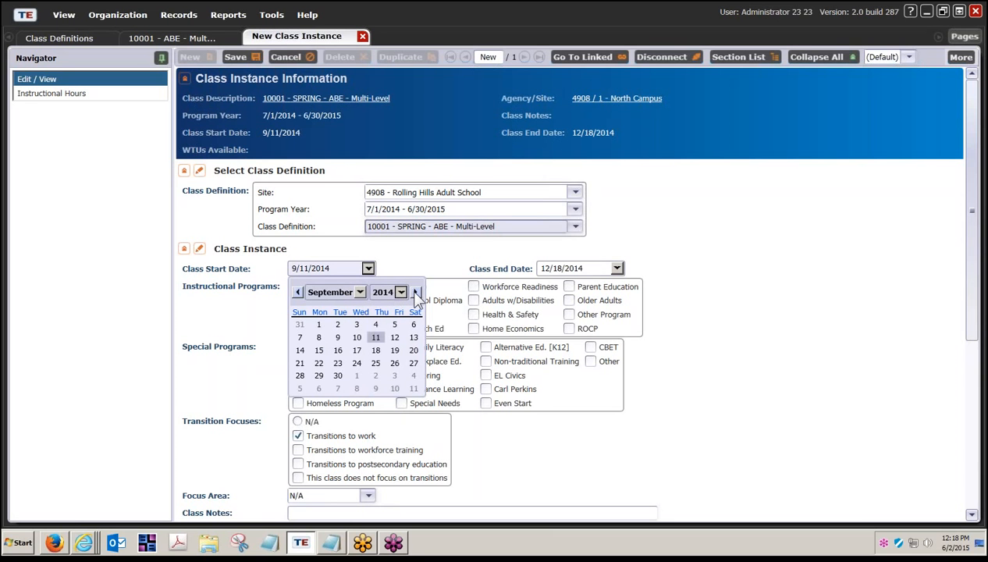
click(416, 292)
click(415, 292)
click(416, 292)
click(416, 292)
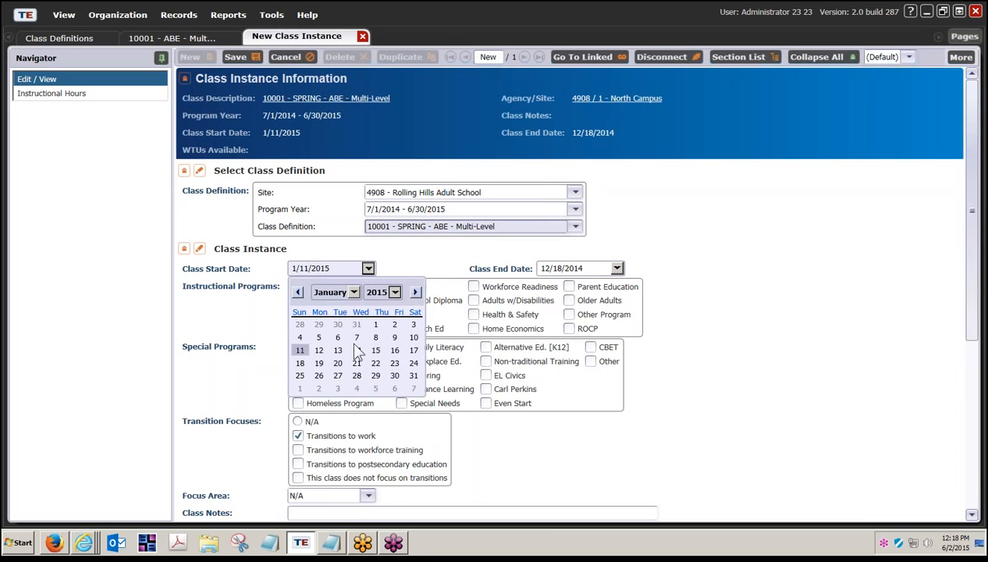
click(312, 365)
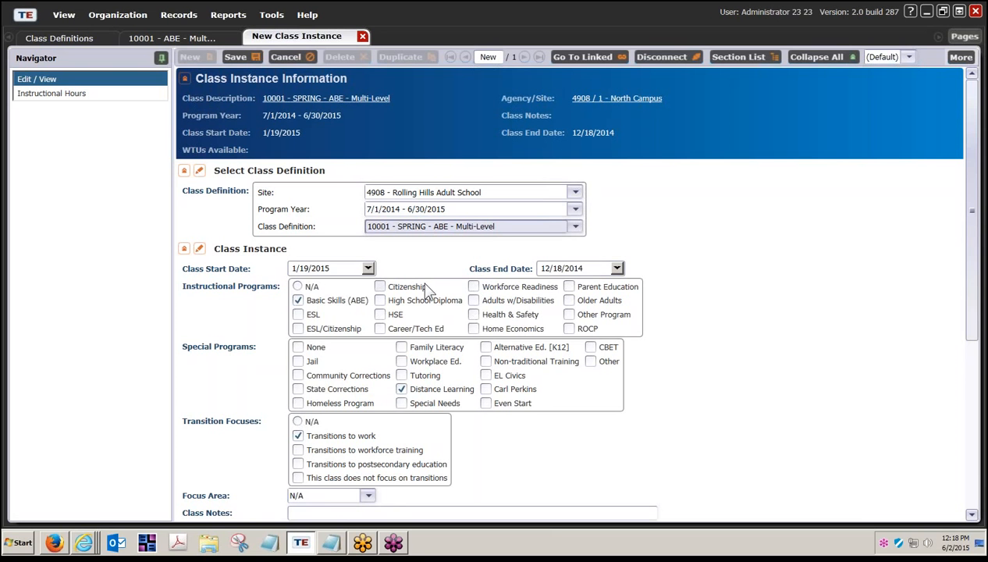
Set the duplicated instance's class end date to 5/22/2015, then save and close the record.
click(616, 269)
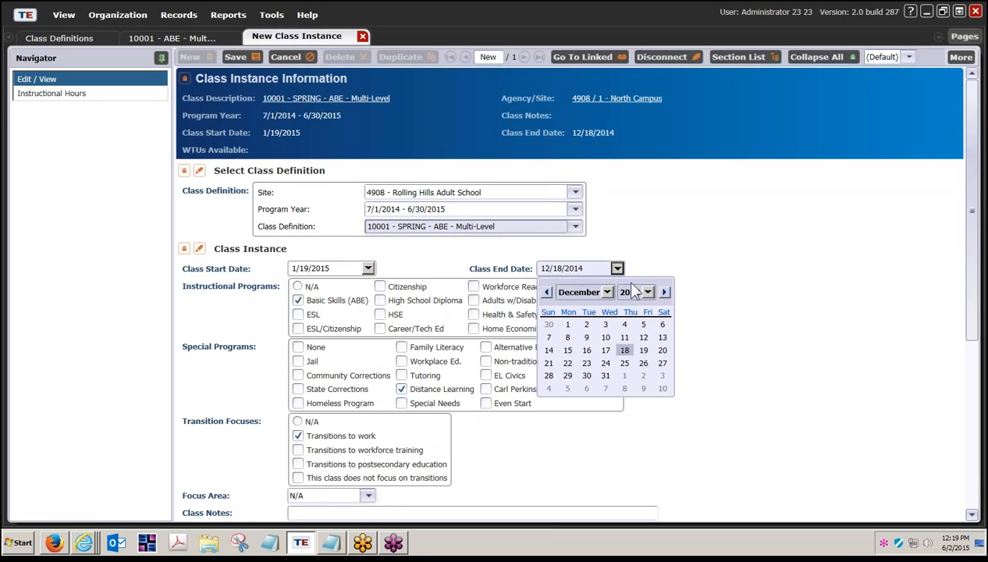
click(664, 291)
click(664, 292)
click(664, 292)
click(664, 292)
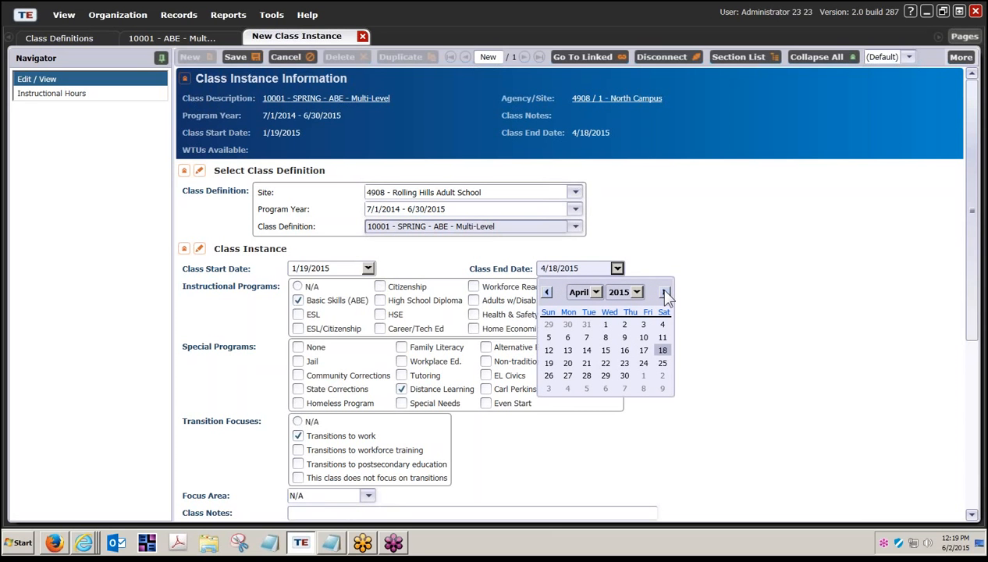
click(664, 292)
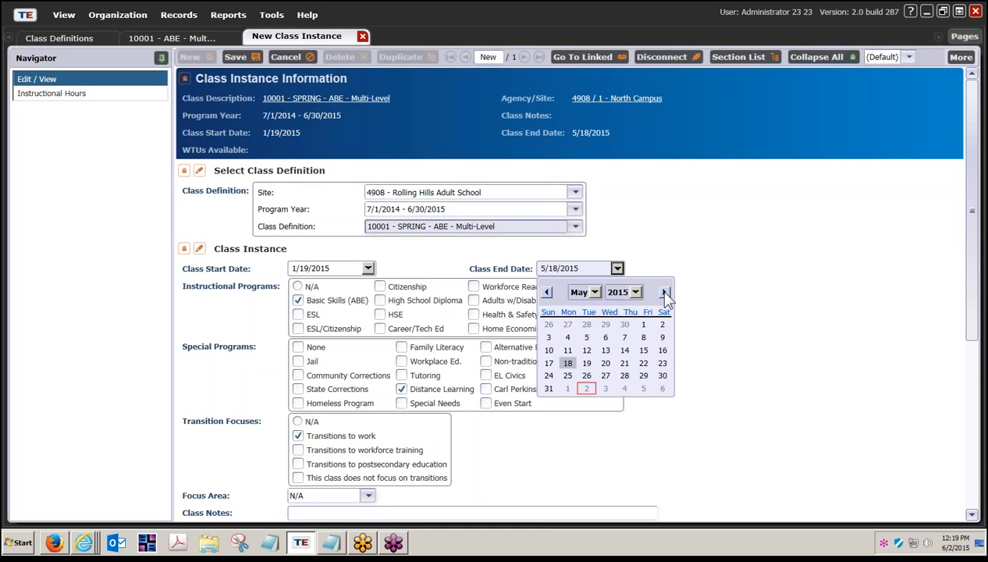
click(645, 363)
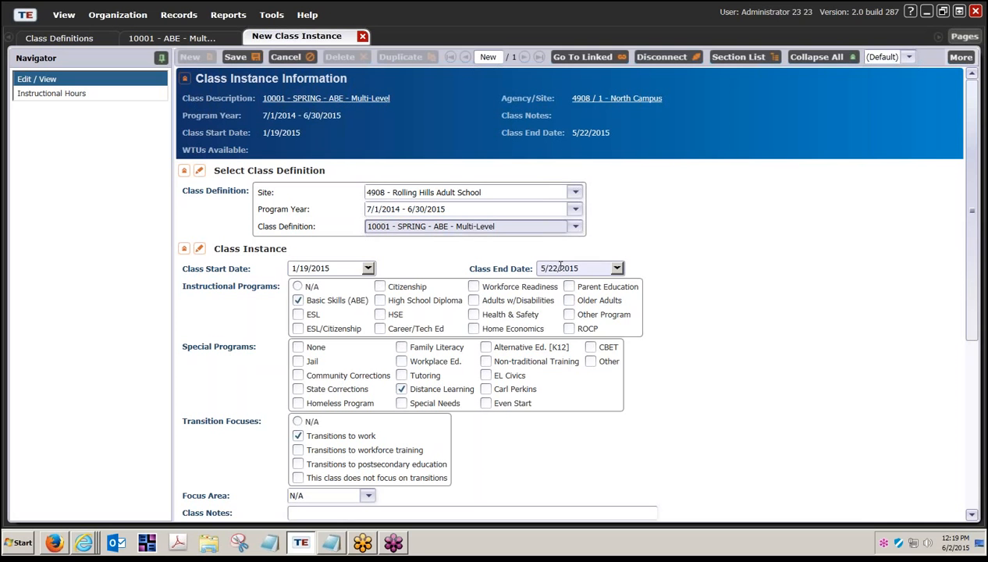
click(243, 54)
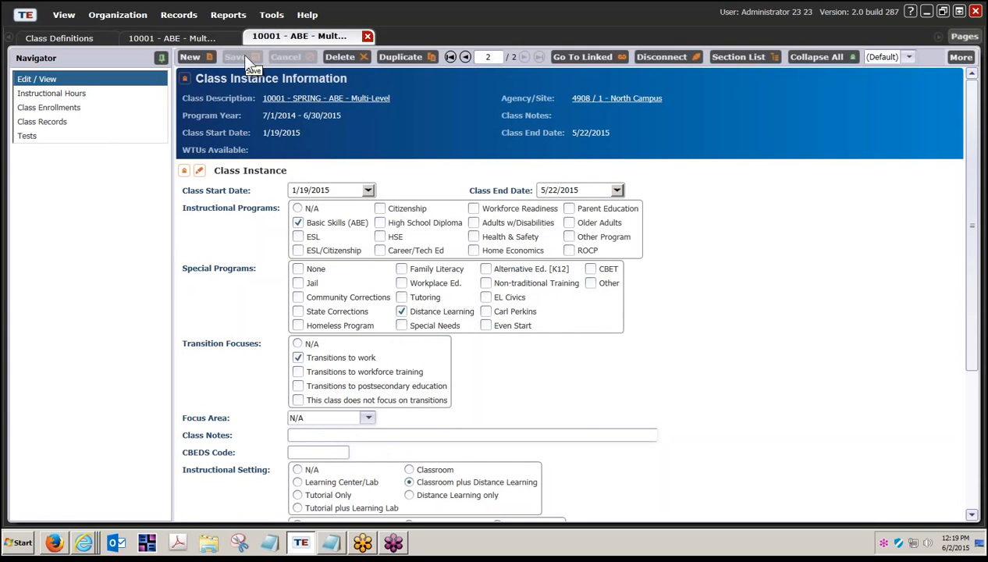
click(367, 36)
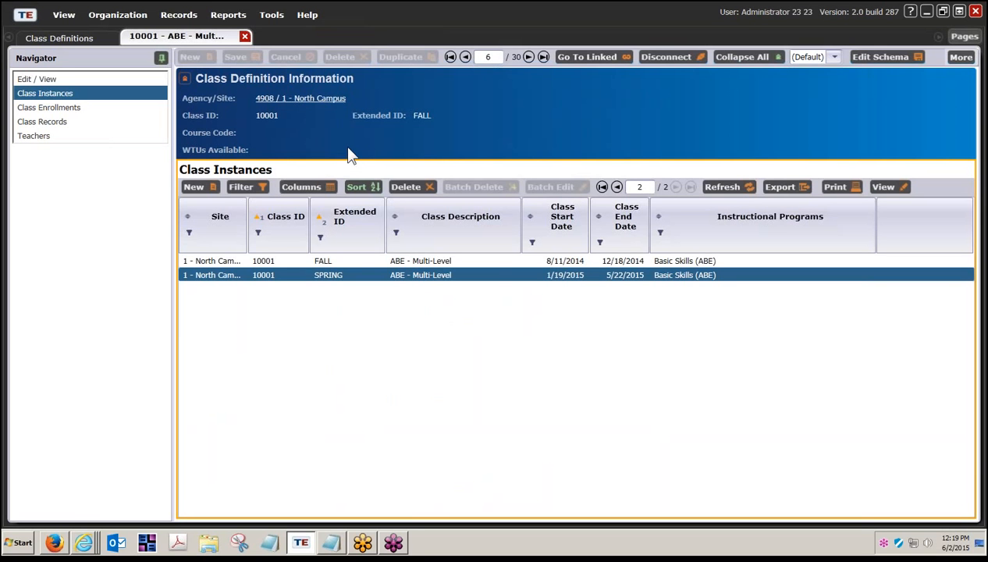
Close the 10001 class record, refresh the Class Definitions list, and select the 10001 FALL definition.
click(244, 37)
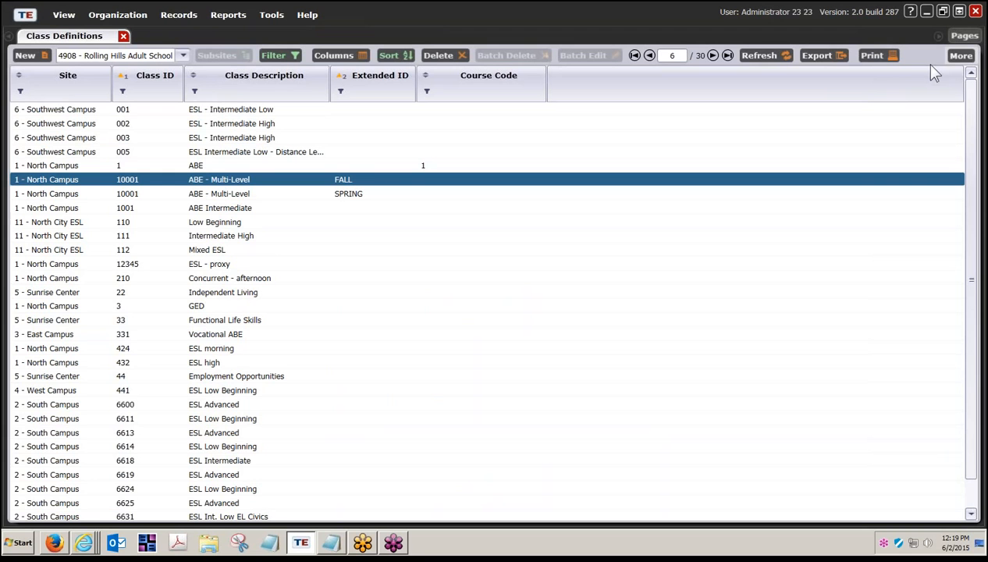
click(761, 57)
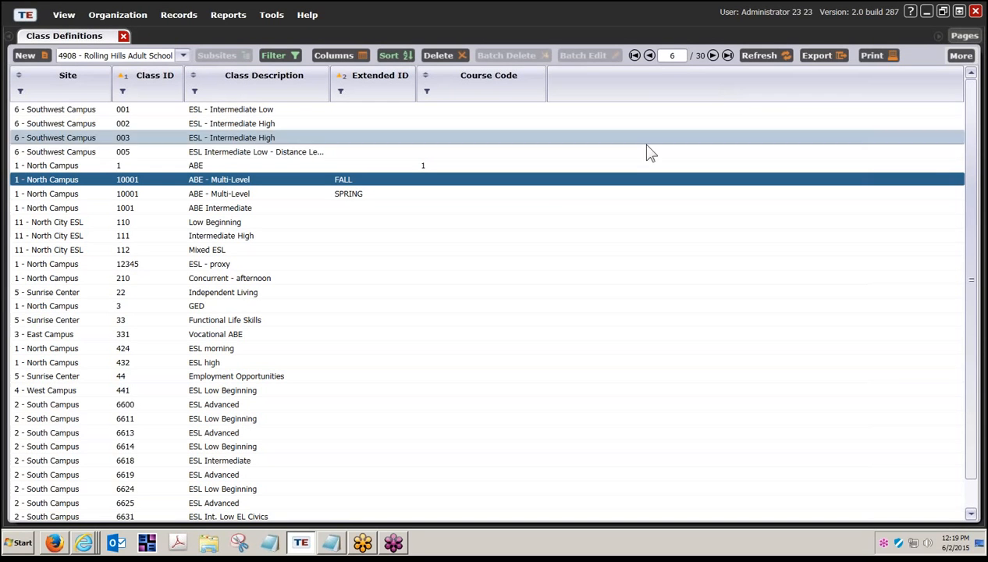
click(359, 199)
click(348, 177)
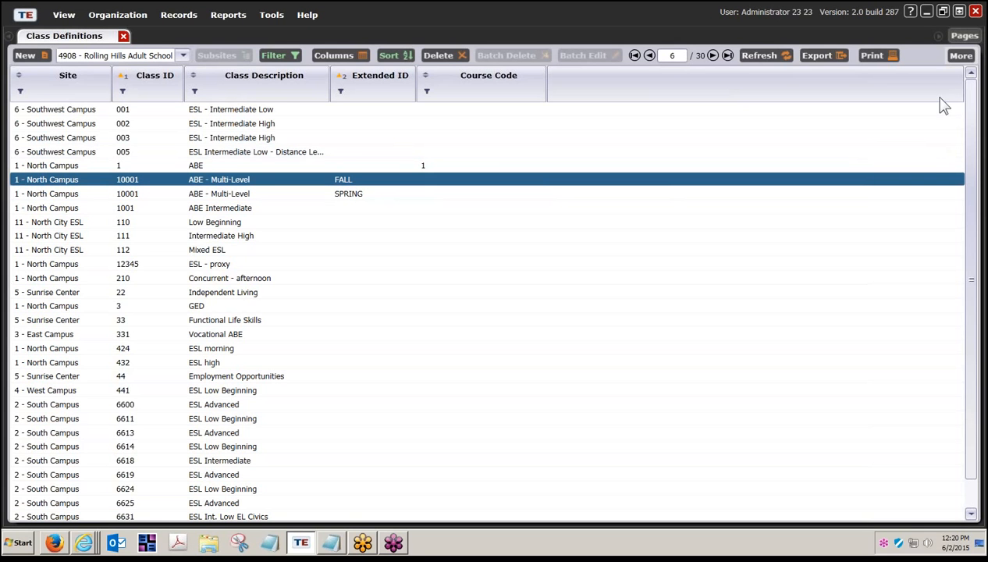
Show class instances beneath the list using the Child Lister, and view those of the 10001 FALL and SPRING definitions.
click(963, 58)
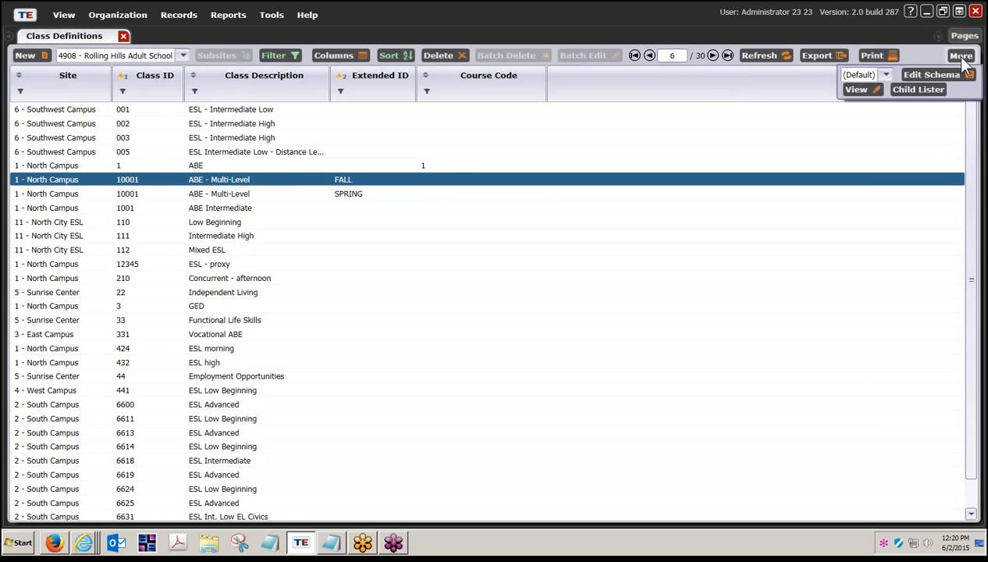
click(905, 89)
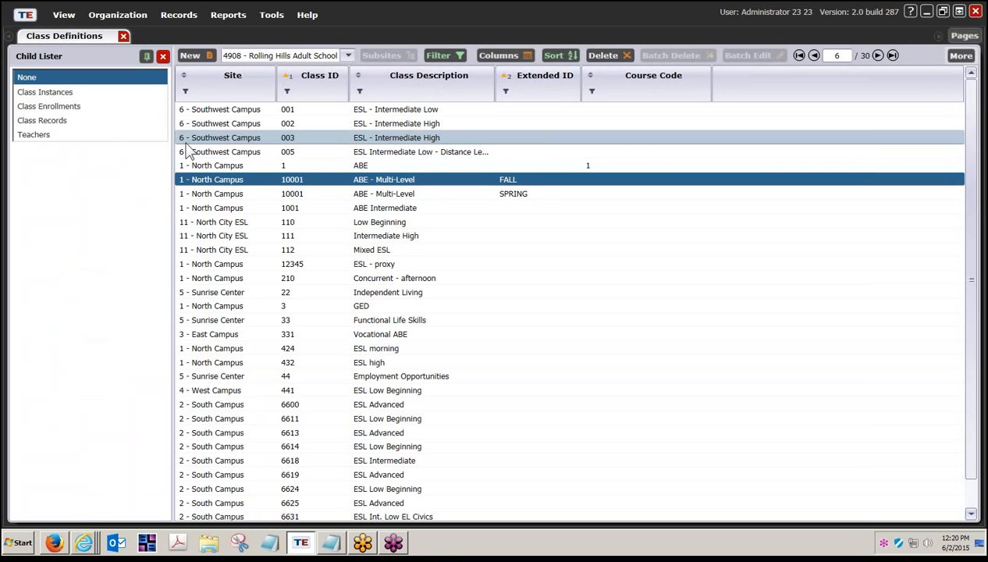
click(48, 93)
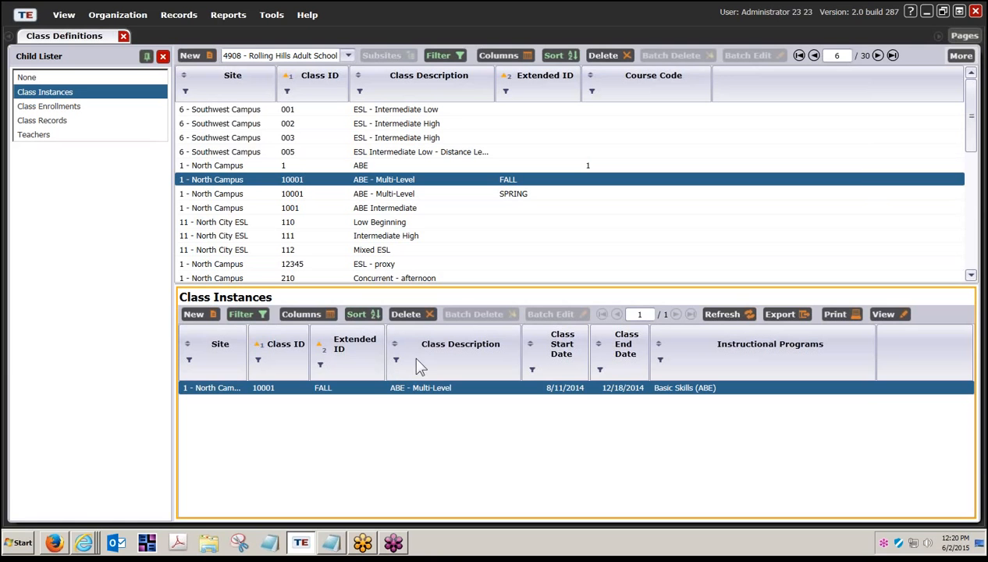
click(480, 197)
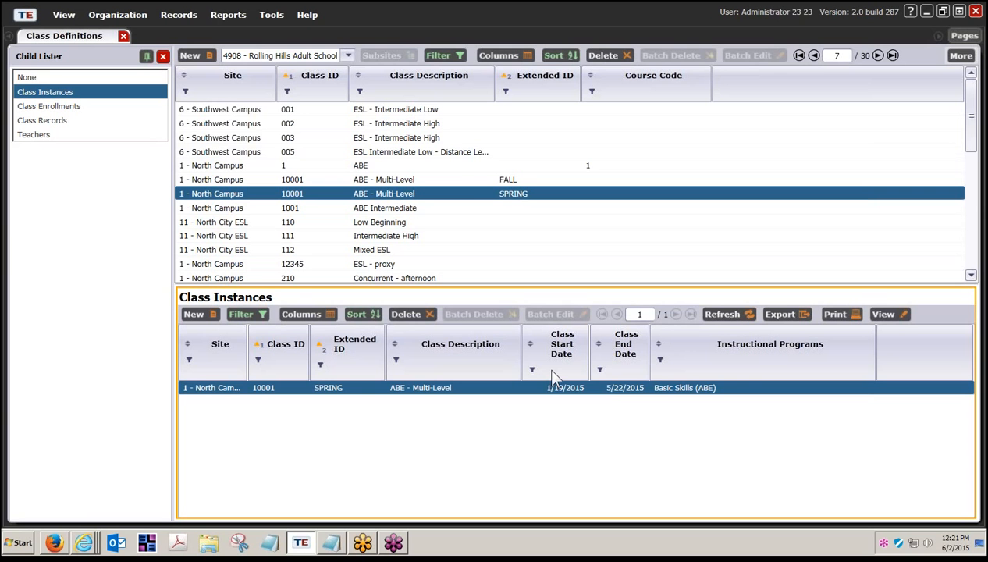
Start a new import session in the 3rd Party Import Wizard for Class records from a 3rd party system (4050).
click(271, 15)
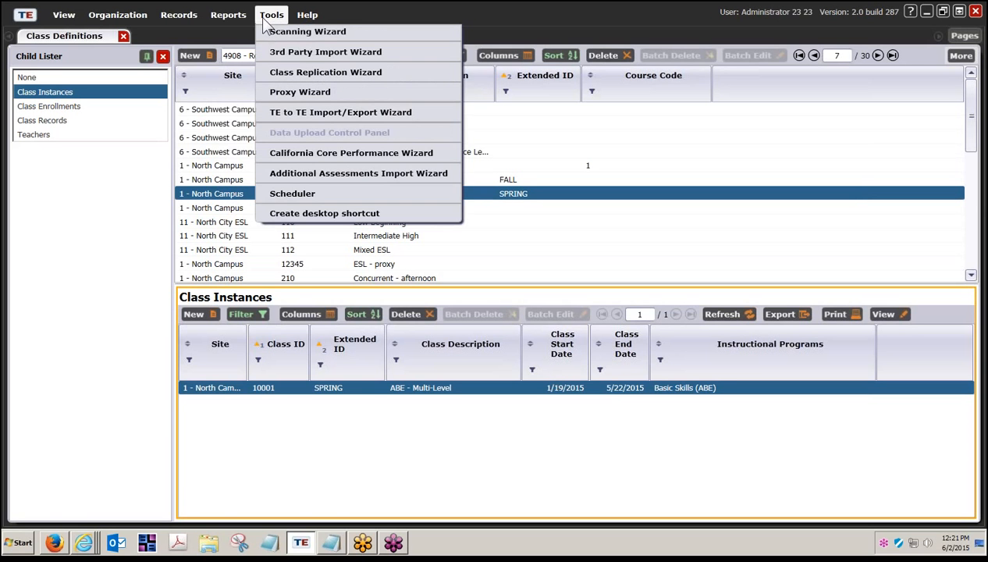
click(288, 55)
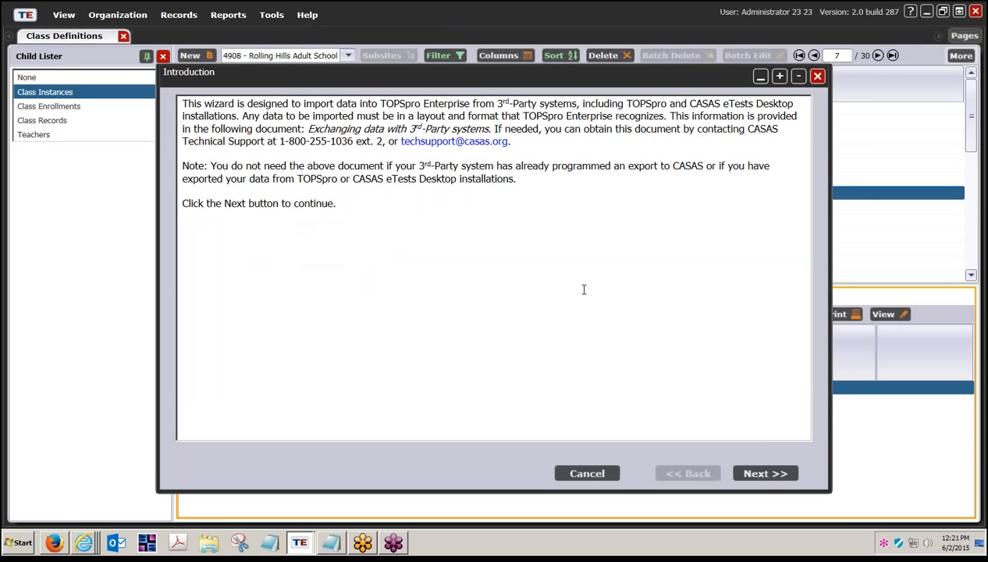
click(757, 474)
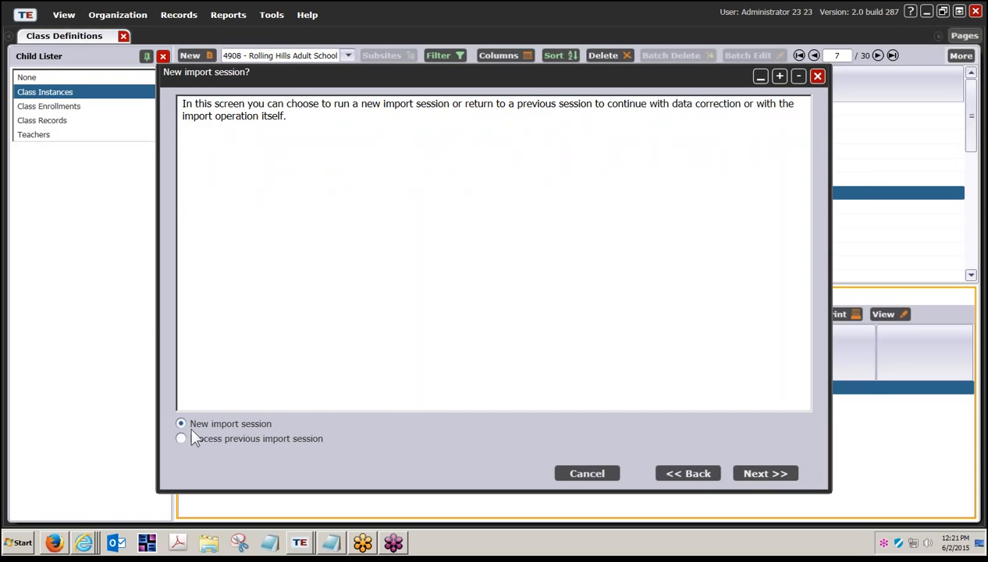
click(790, 484)
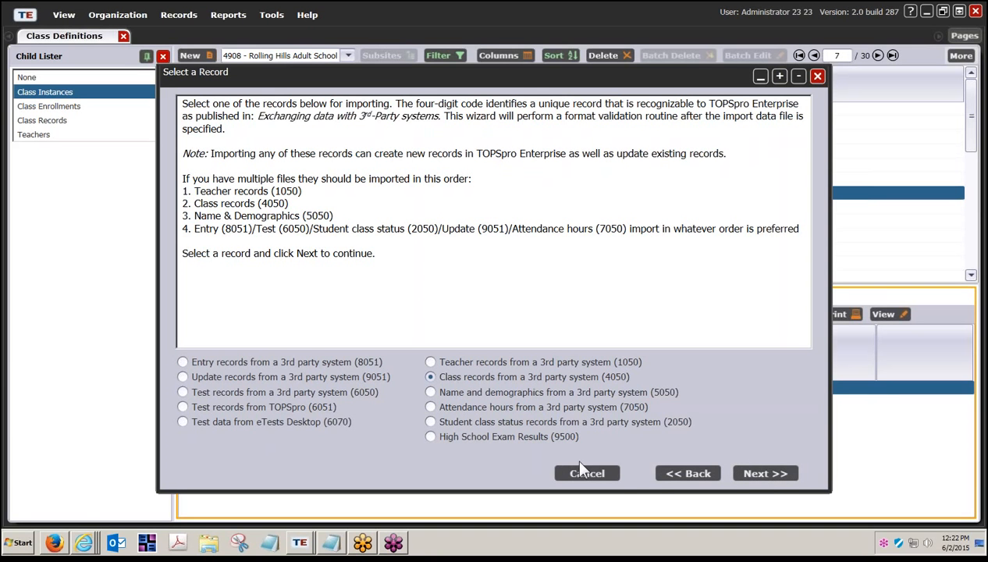
click(762, 473)
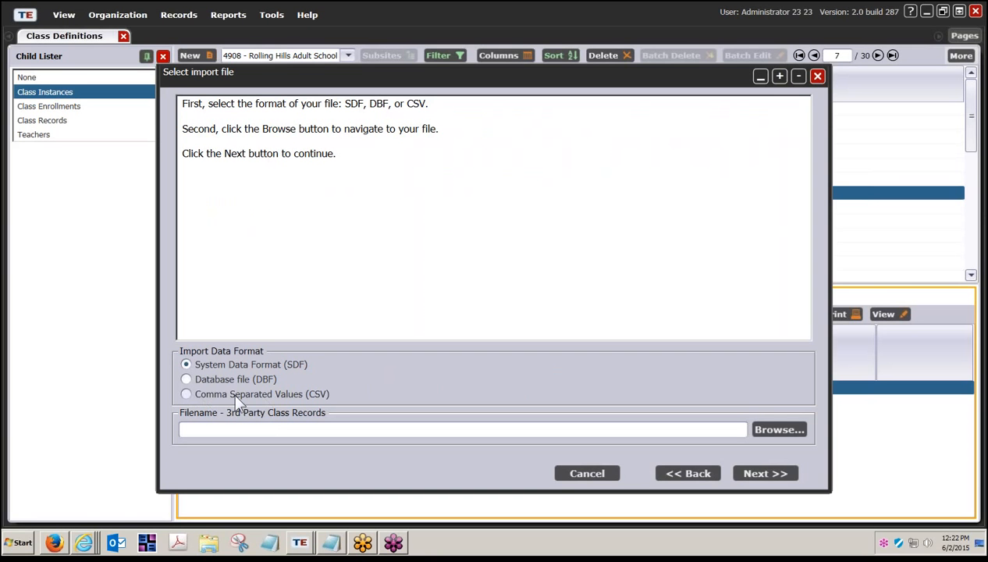
Set the import format to Comma Separated Values (CSV) and choose the file Class records (4050) Import.csv.
click(187, 394)
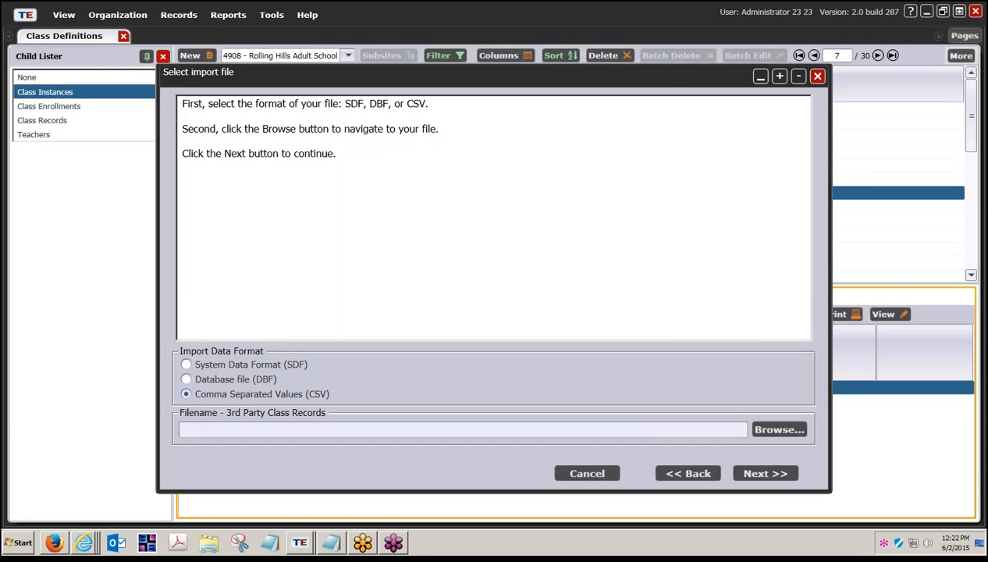
click(777, 429)
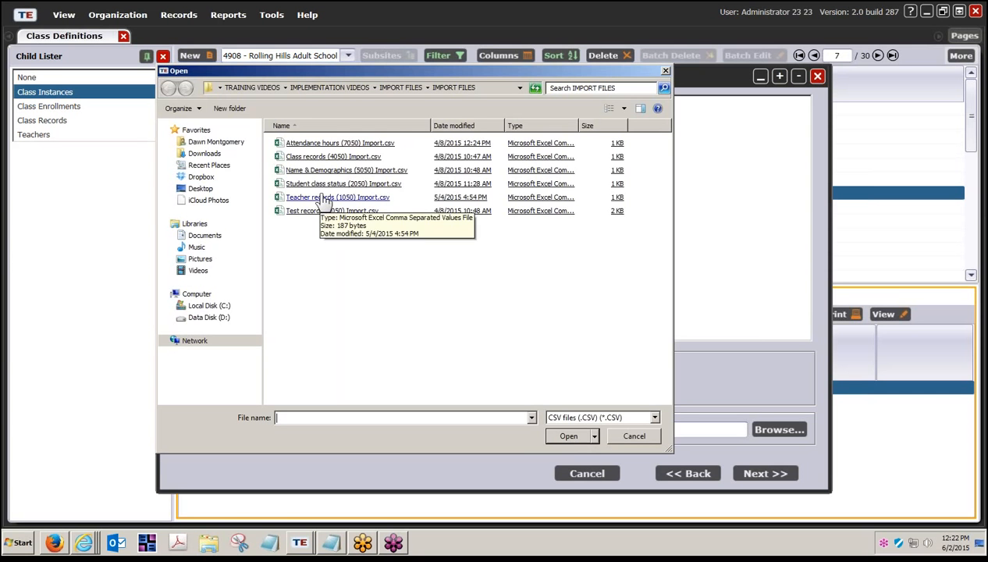
click(301, 157)
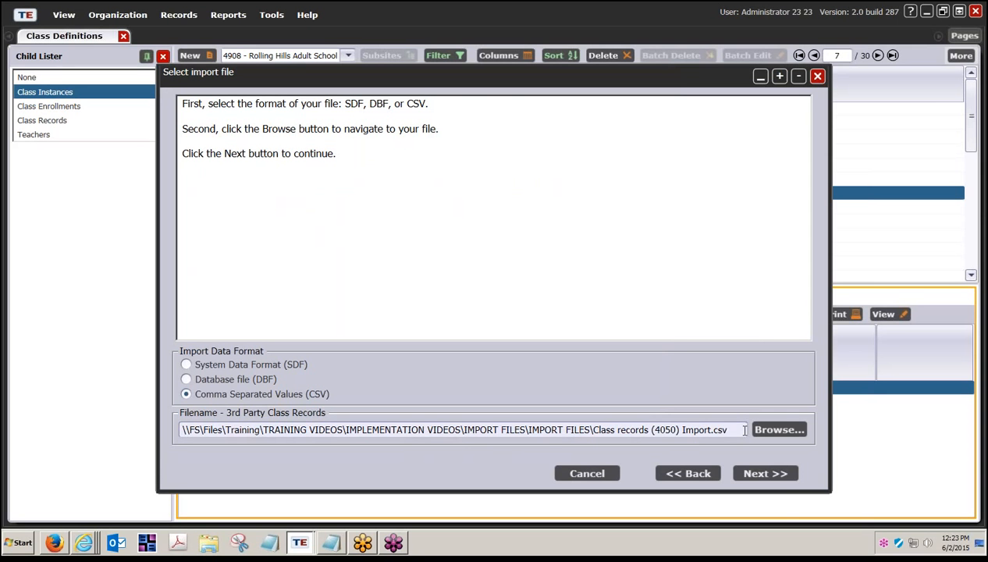
click(759, 472)
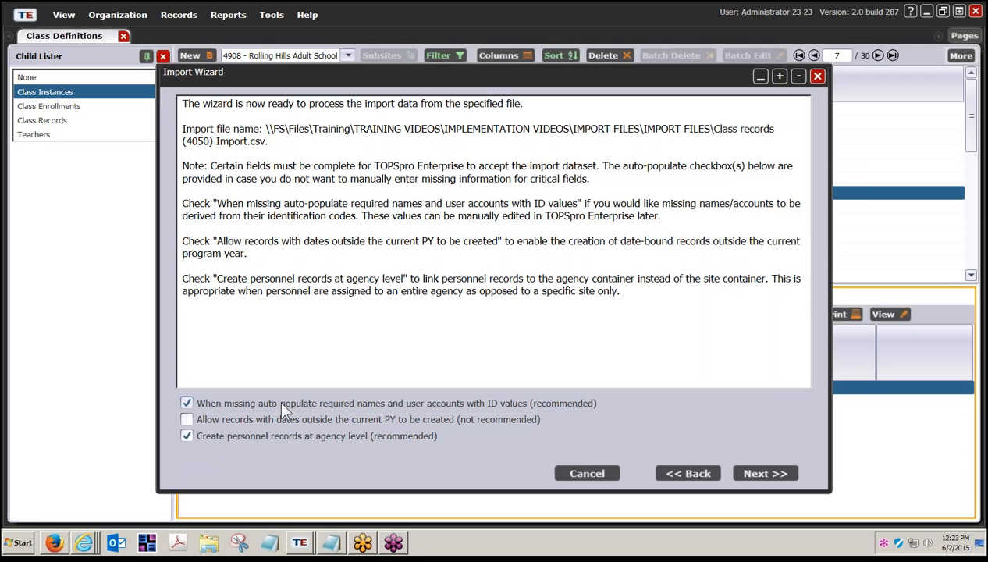
Turn off auto-populating missing names and user accounts with ID values, then process the import file through to the record editing stage.
click(187, 403)
click(768, 475)
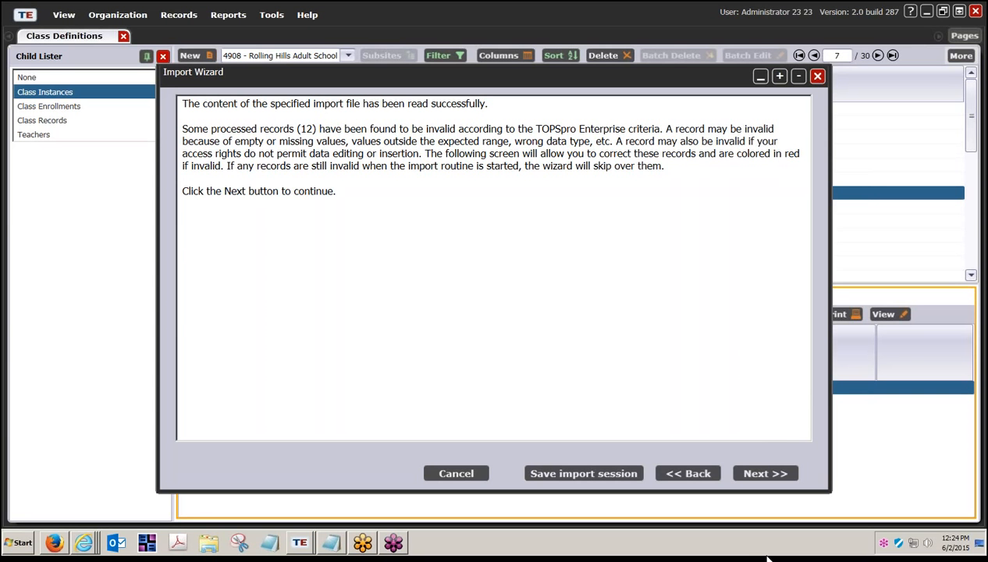
click(757, 476)
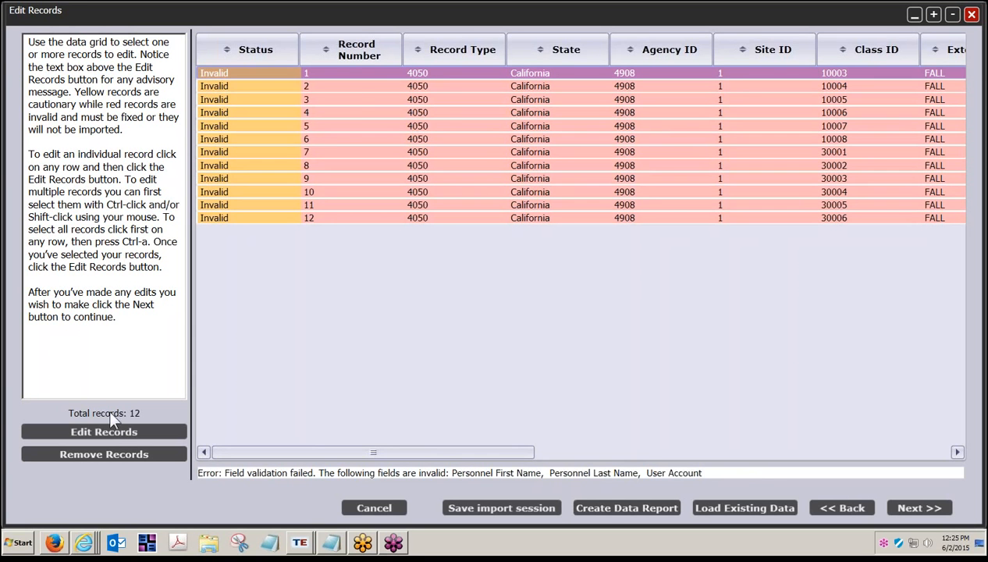
Look at the edit form for the class 10003 record without saving, then load existing data to fill the import records.
click(113, 434)
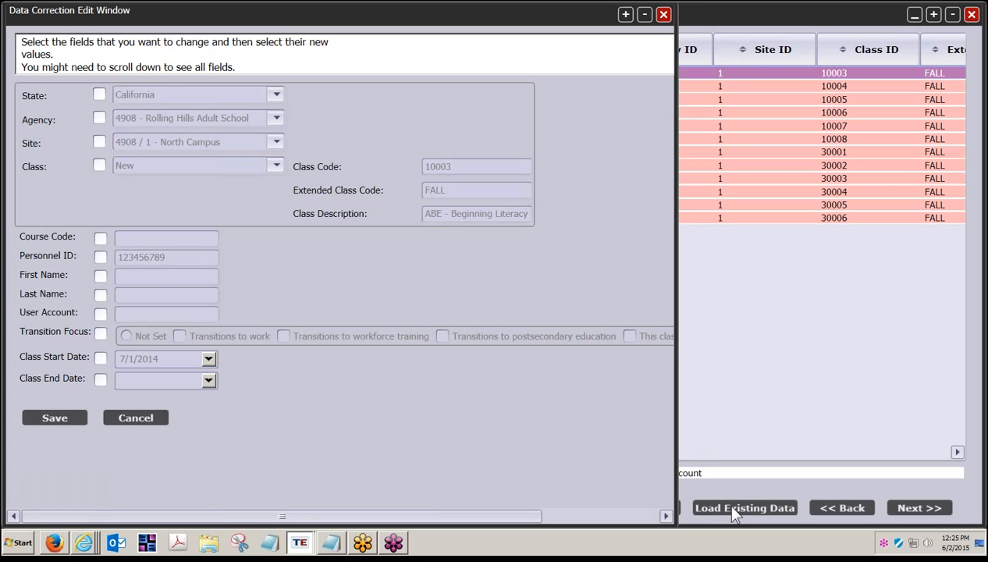
click(142, 423)
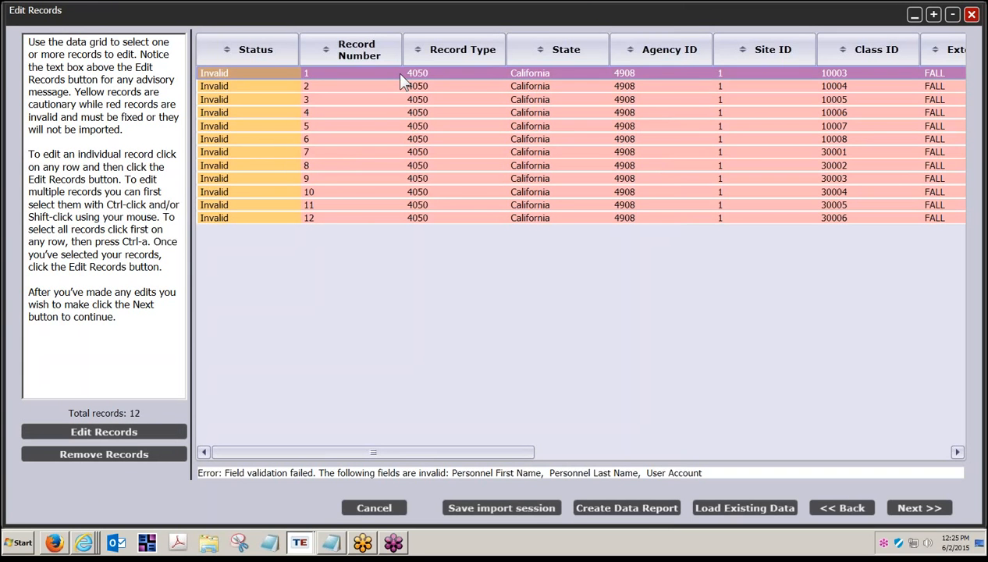
click(727, 512)
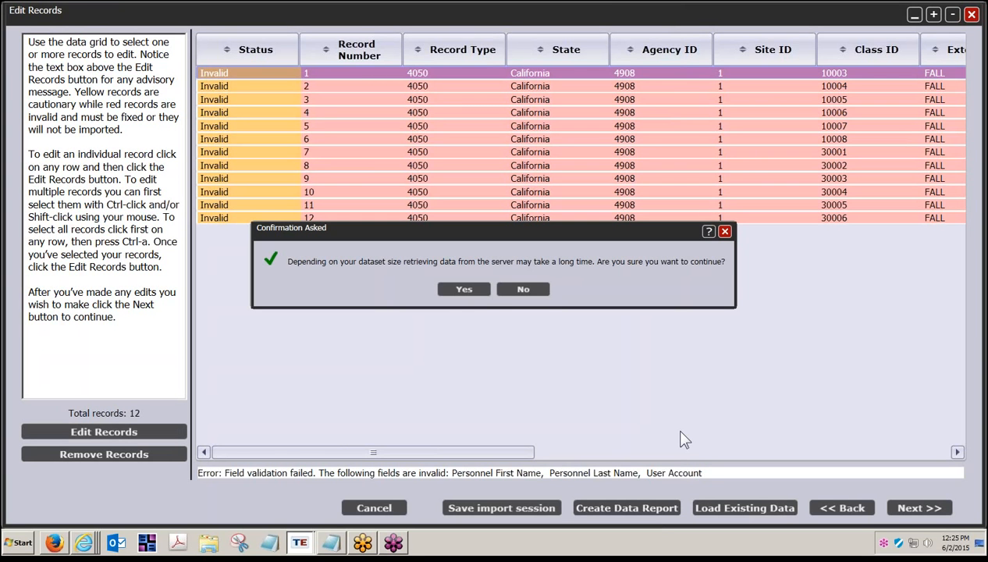
click(462, 288)
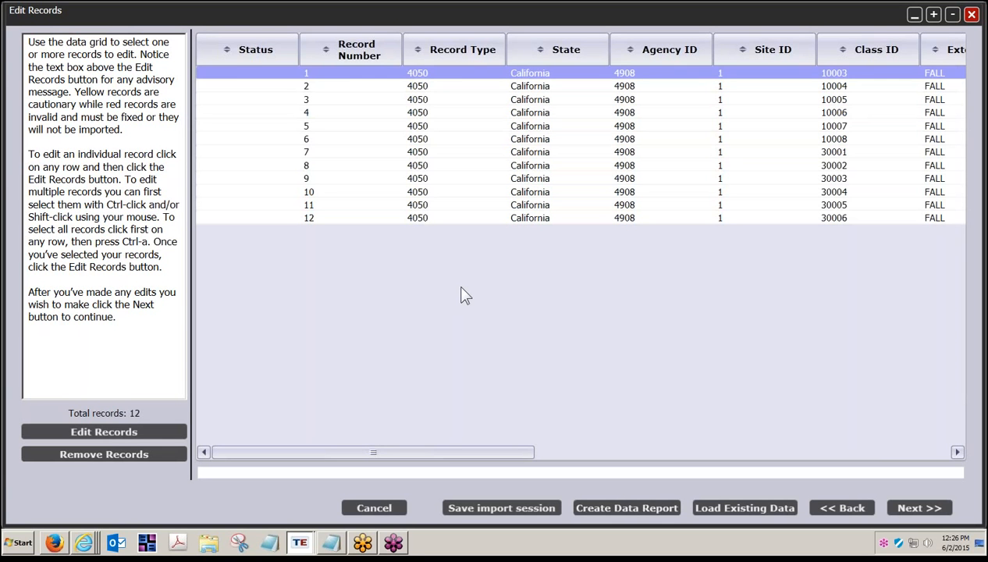
Select all import records and open them together for data correction.
click(512, 157)
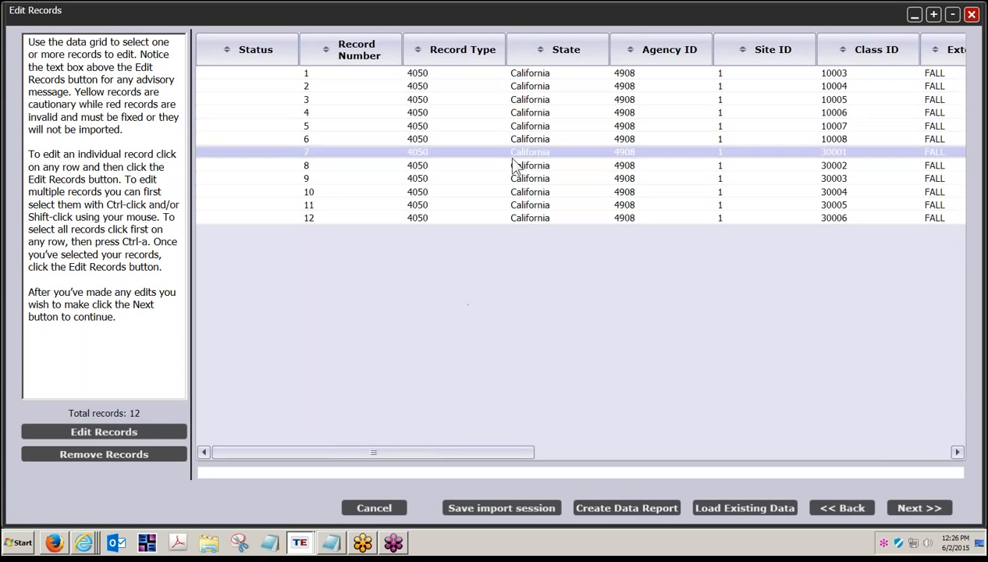
click(512, 180)
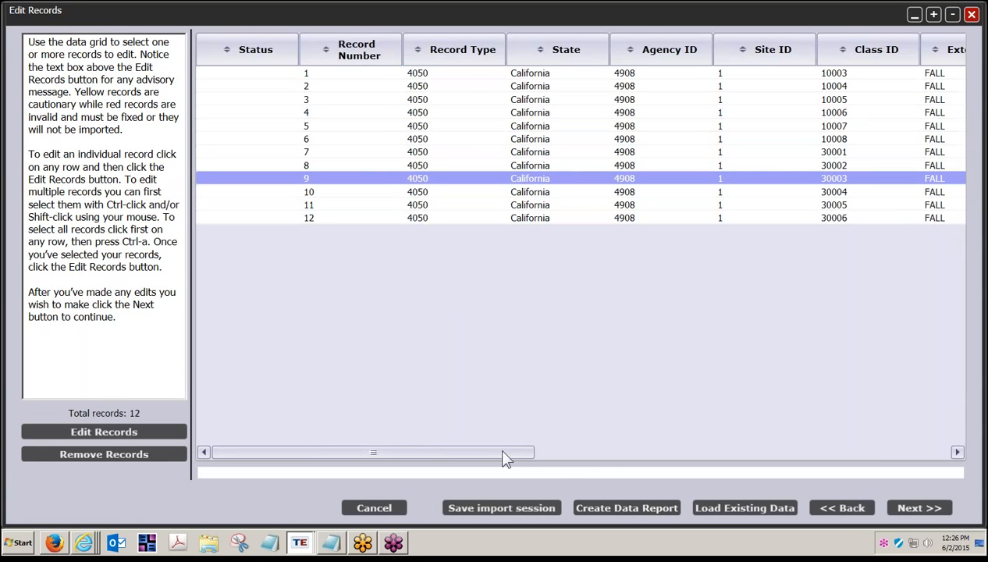
drag(503, 452, 852, 441)
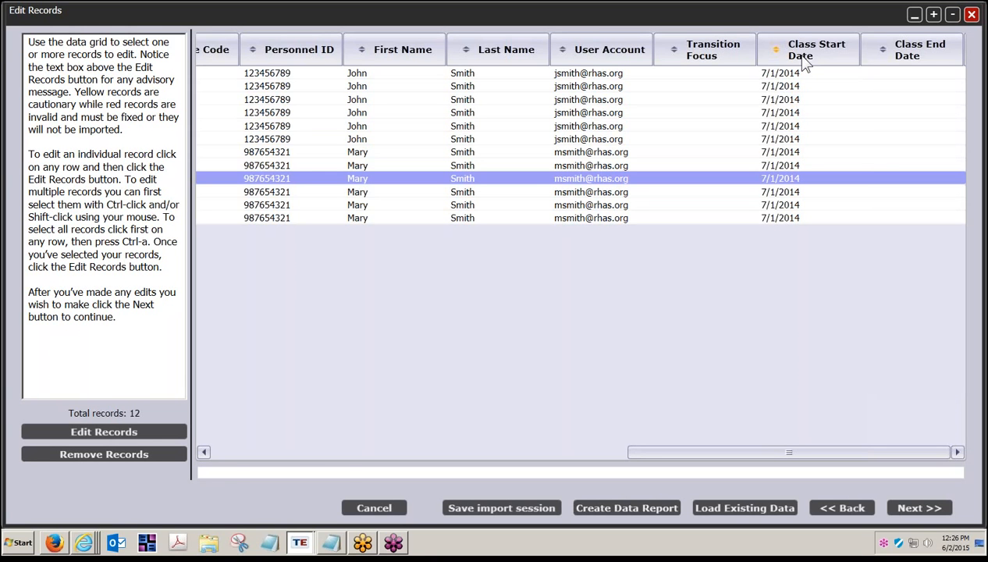
key(ctrl+a)
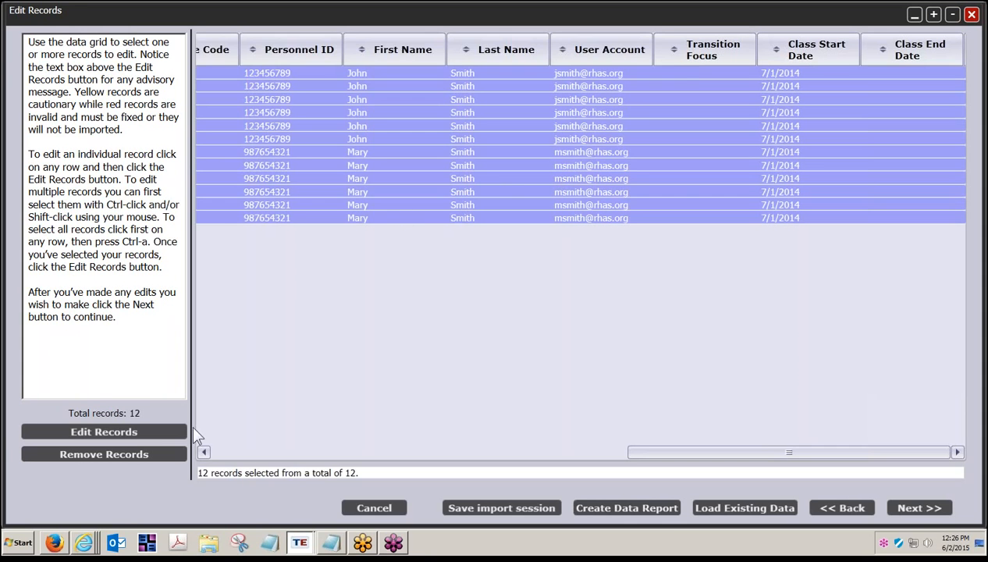
click(156, 432)
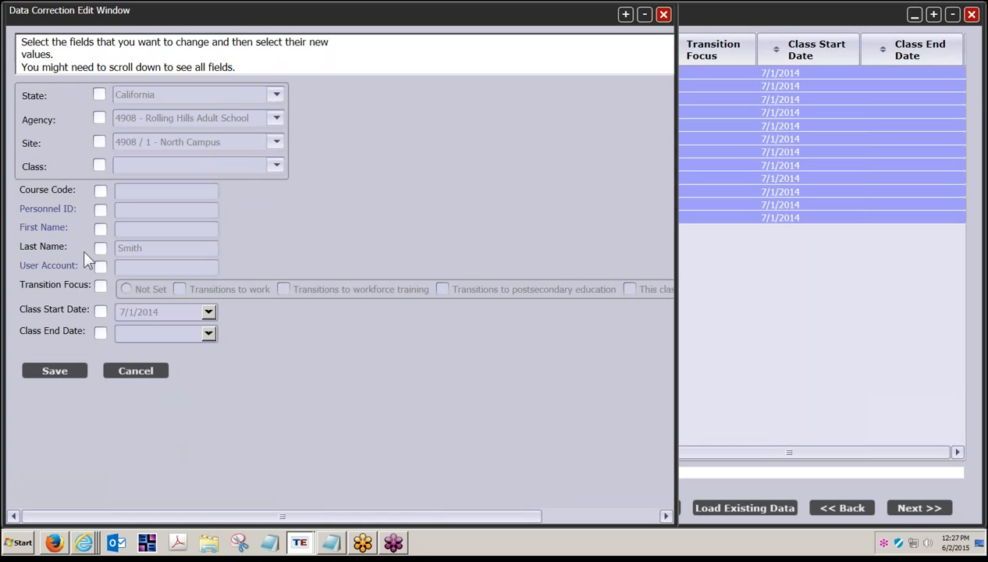
Enable Class Start Date for the selected import records and set it to 8/11/2014.
click(100, 311)
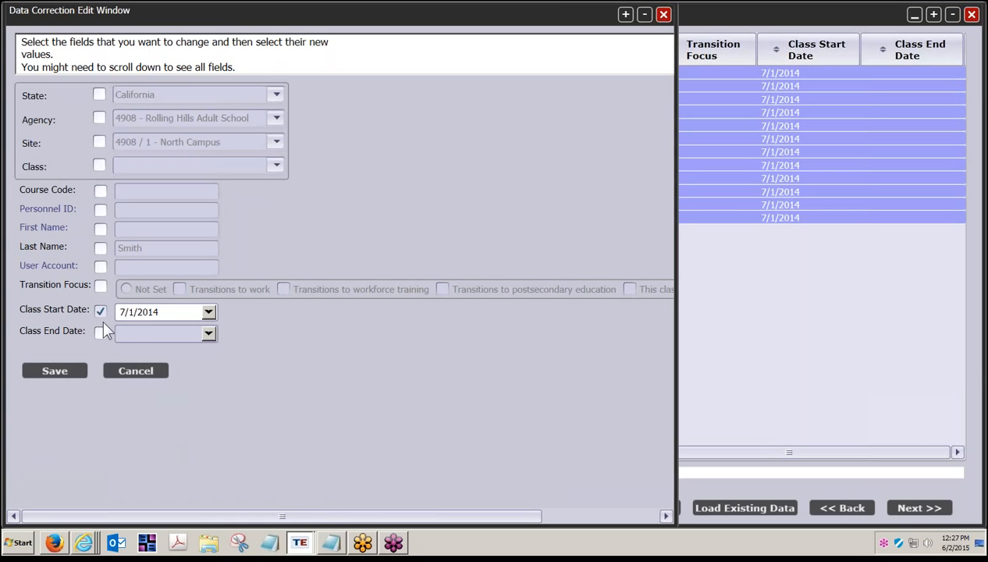
click(209, 313)
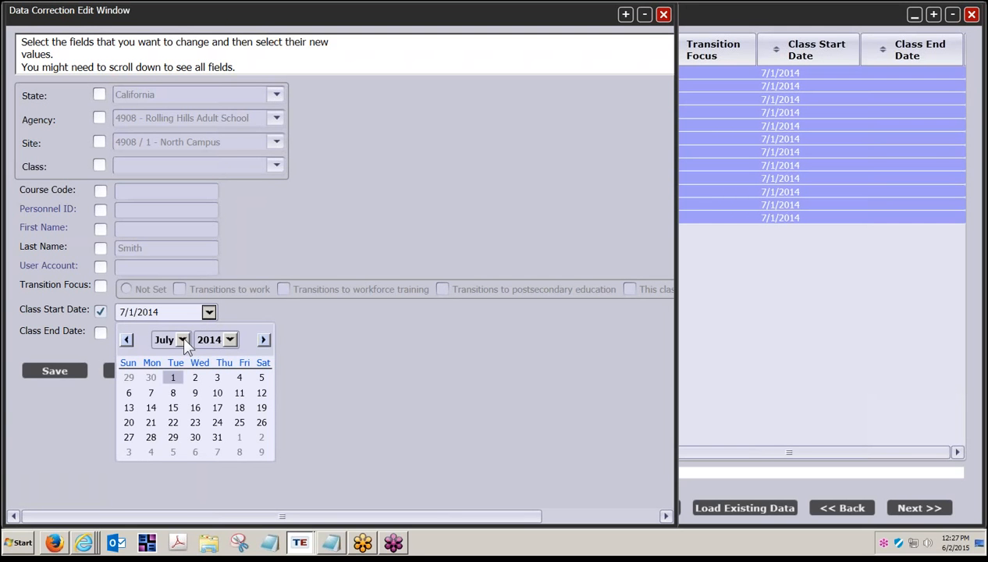
click(183, 340)
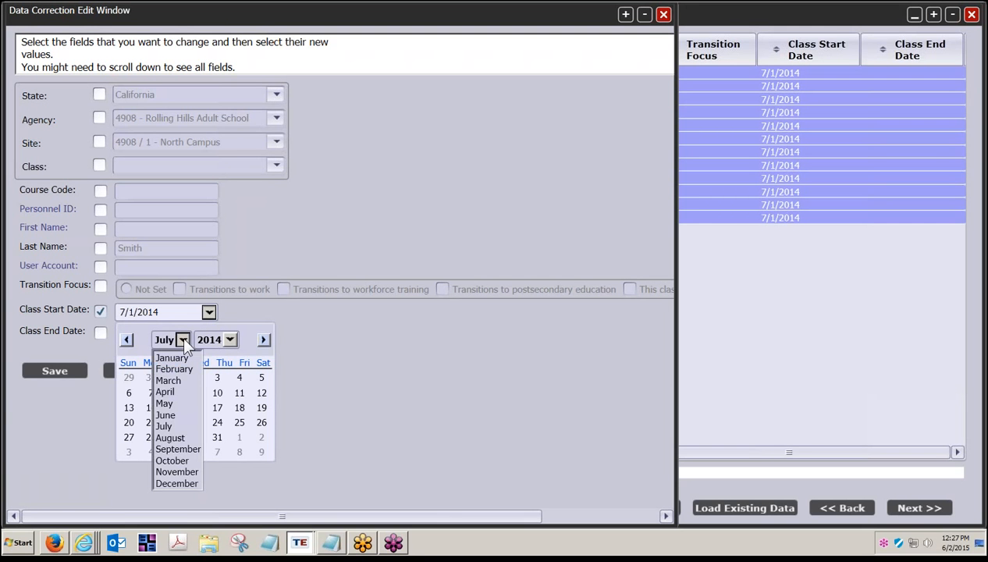
click(172, 438)
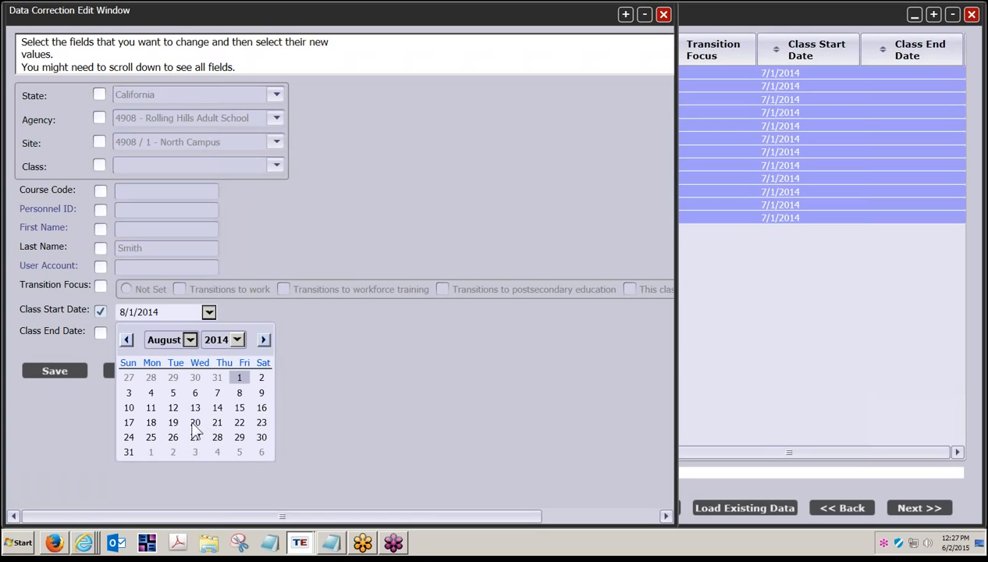
click(151, 407)
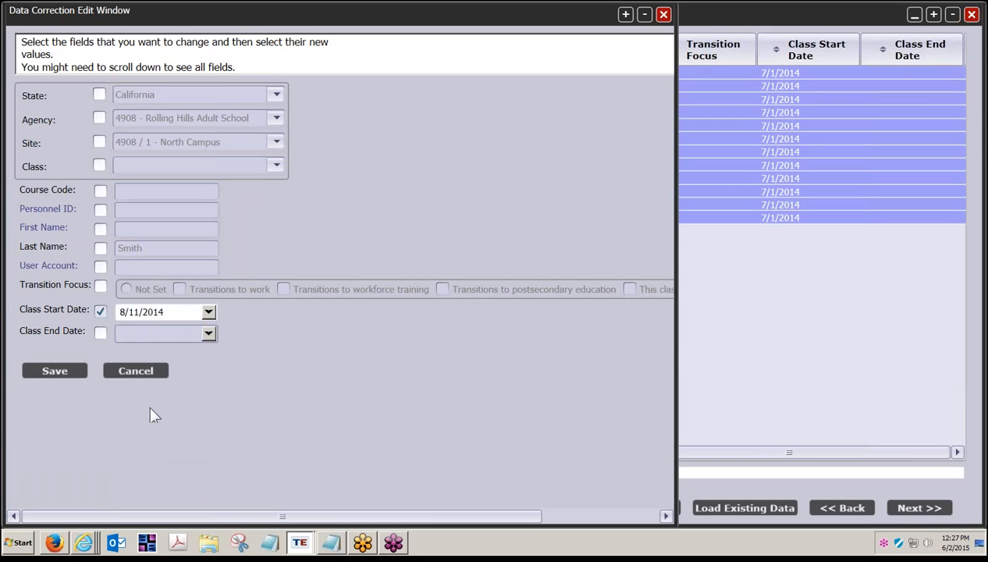
Enable Class End Date for the selected import records, set it to 12/18/2014, and save the data corrections.
click(99, 333)
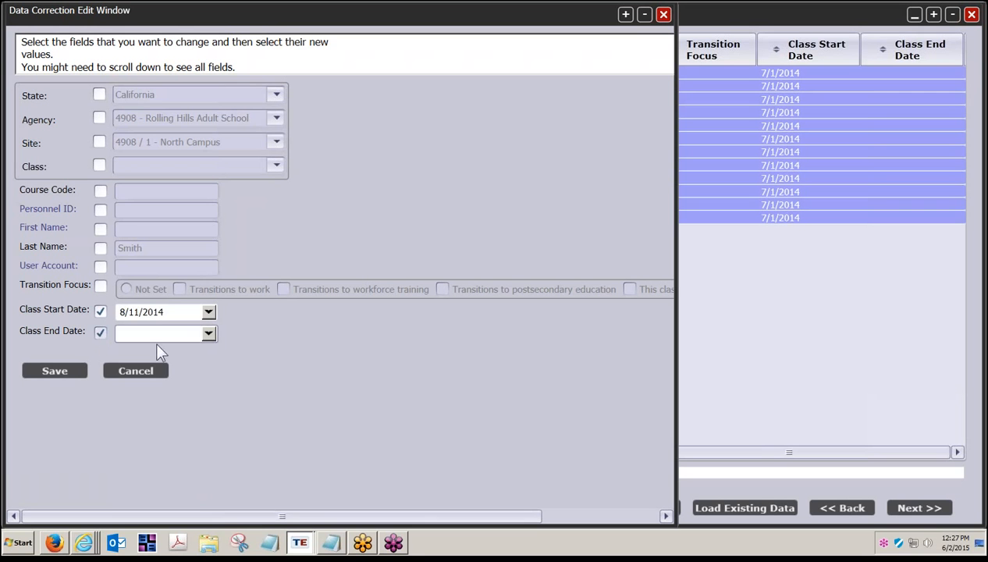
click(208, 333)
click(184, 360)
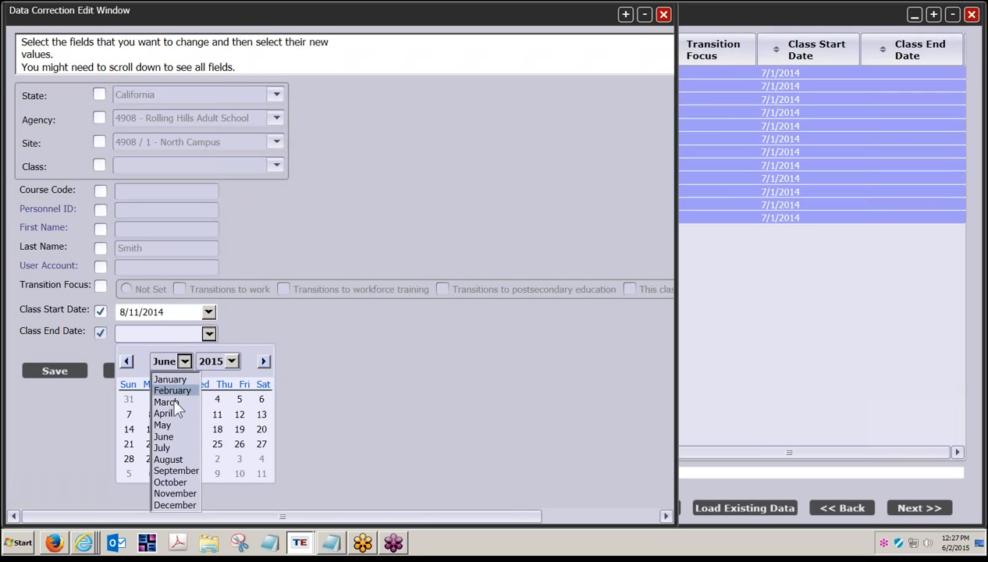
click(175, 505)
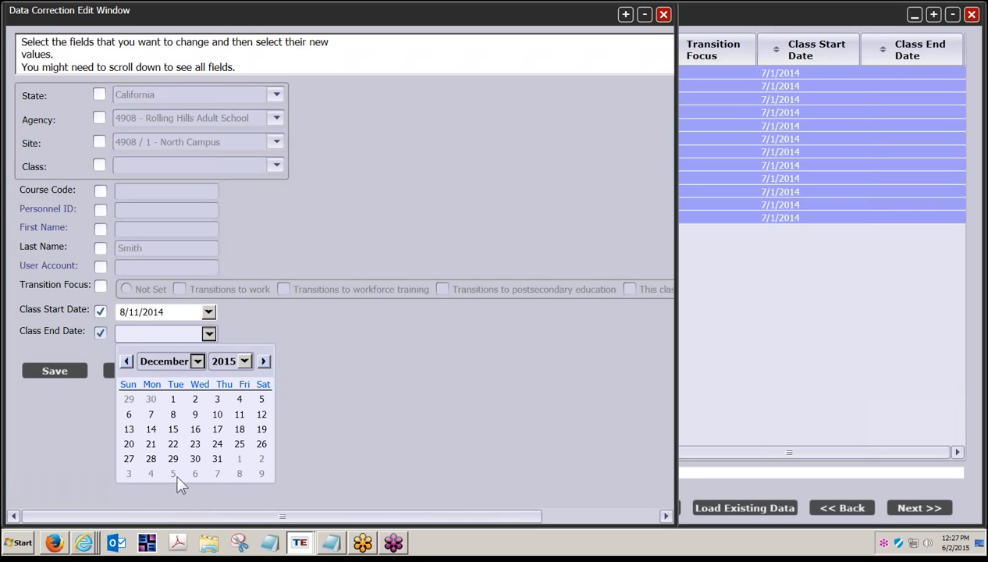
click(244, 361)
click(233, 217)
click(217, 429)
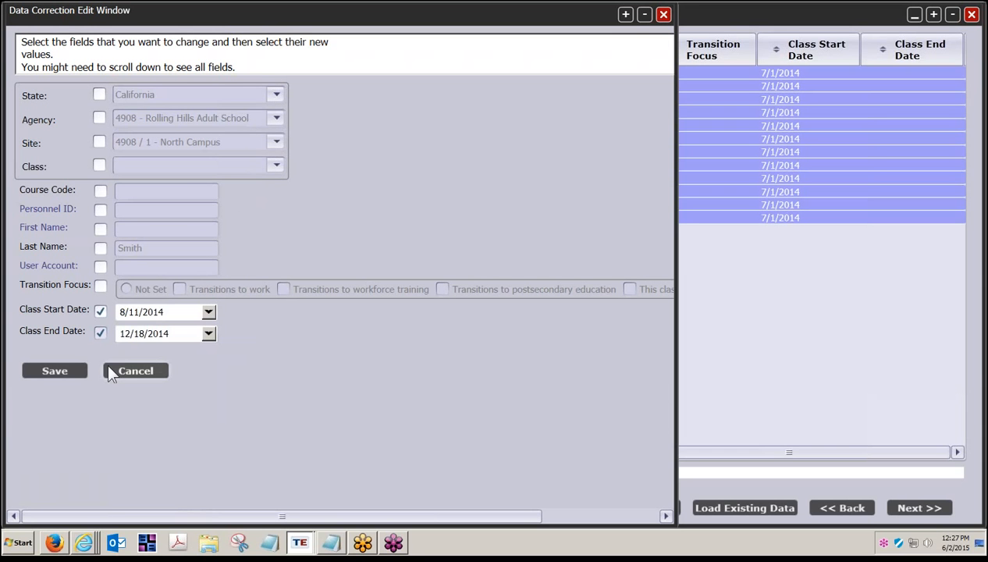
click(47, 374)
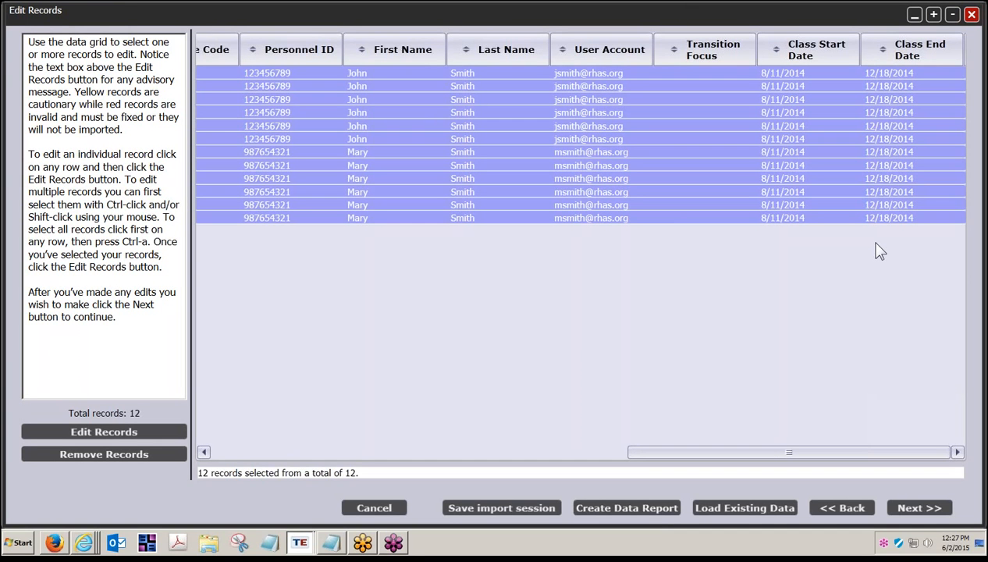
Import the corrected class records into the database and finish the import wizard.
click(721, 165)
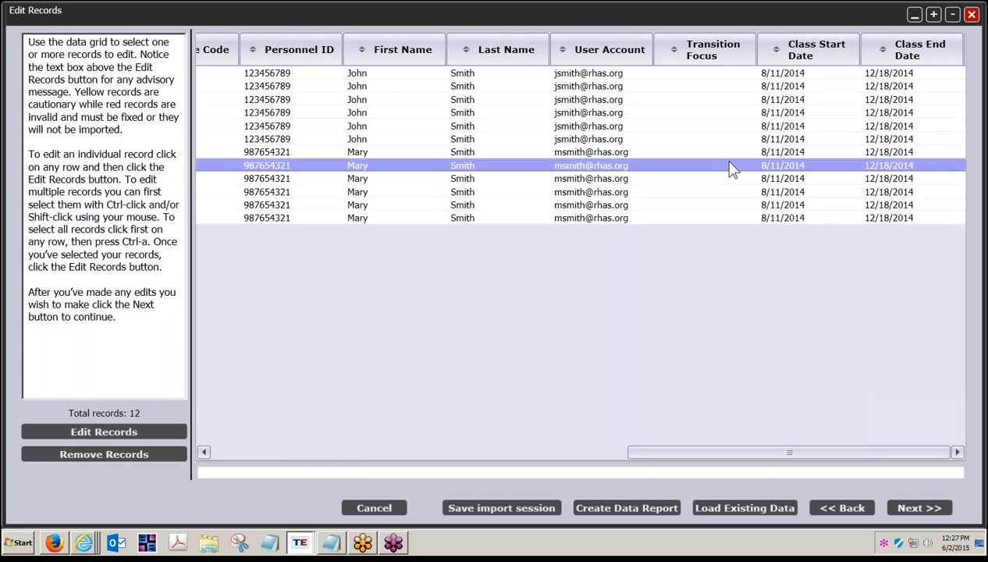
click(714, 104)
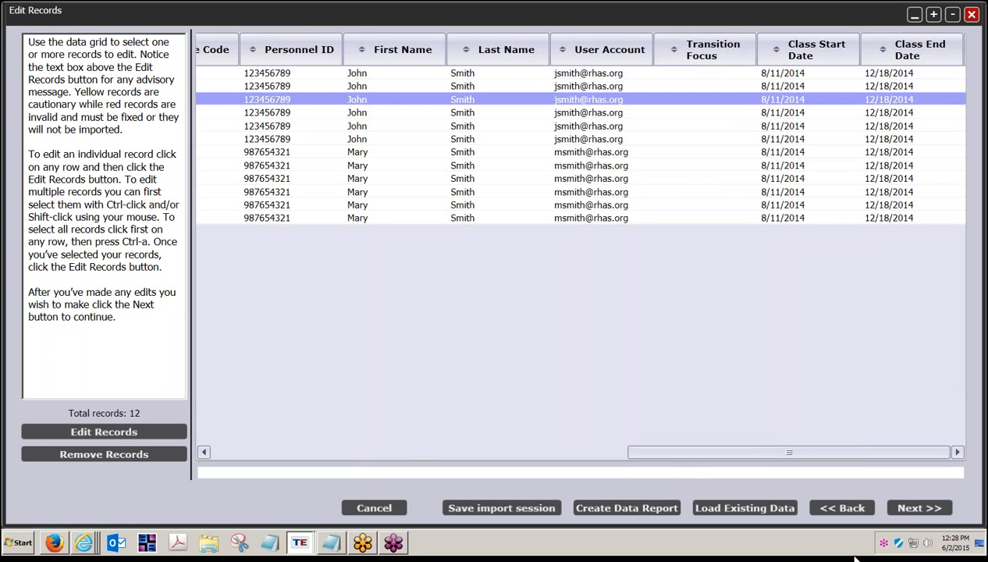
click(910, 507)
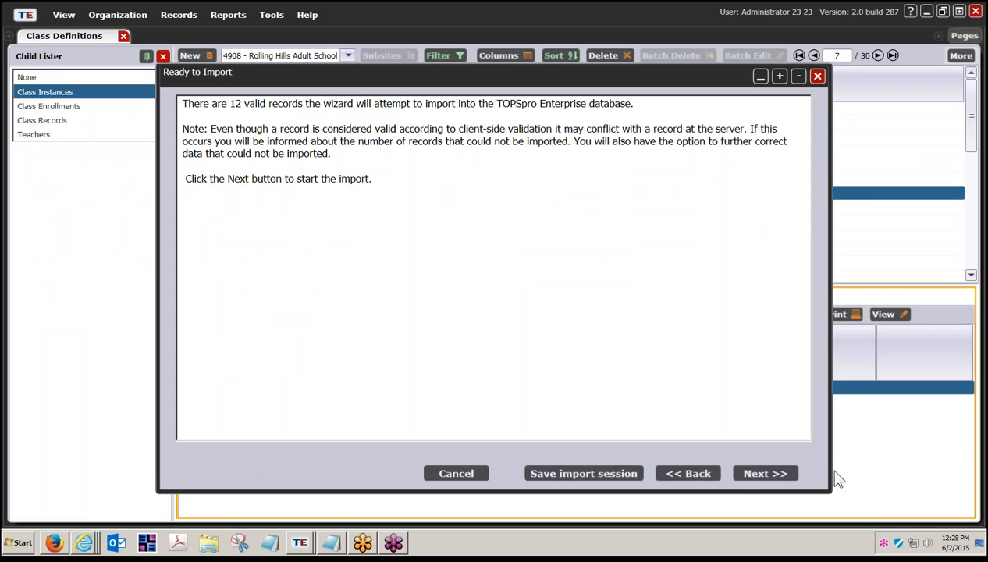
click(765, 473)
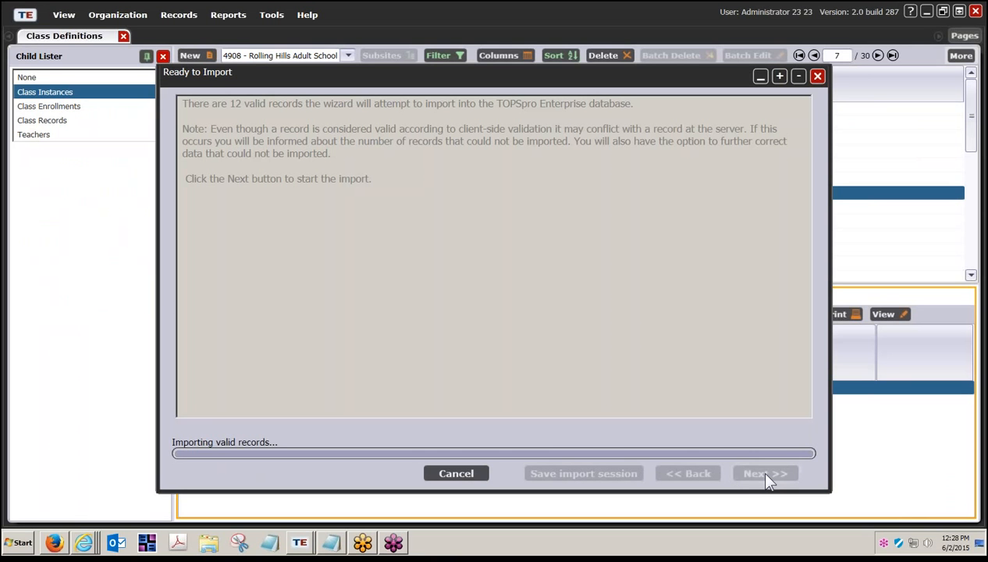
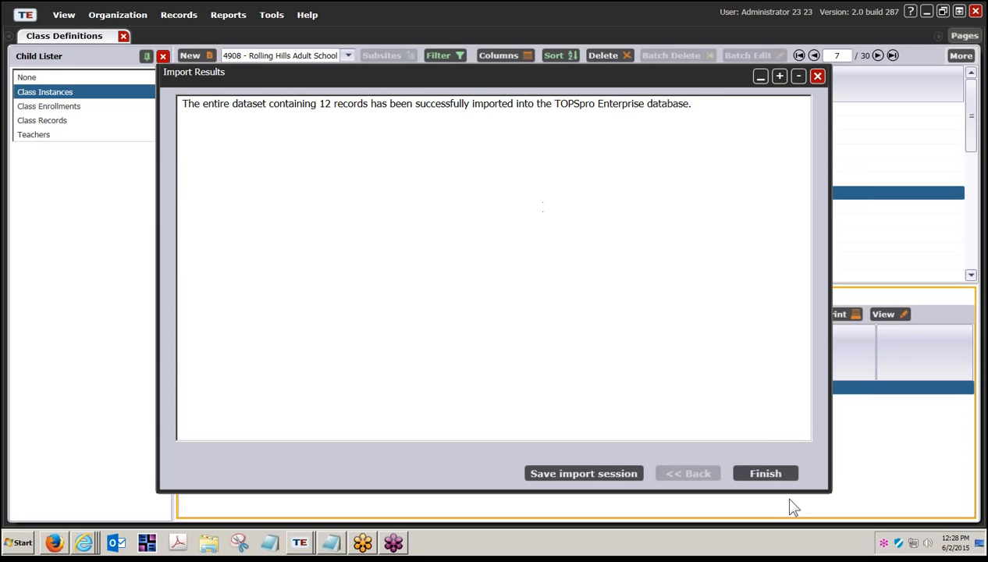
click(766, 474)
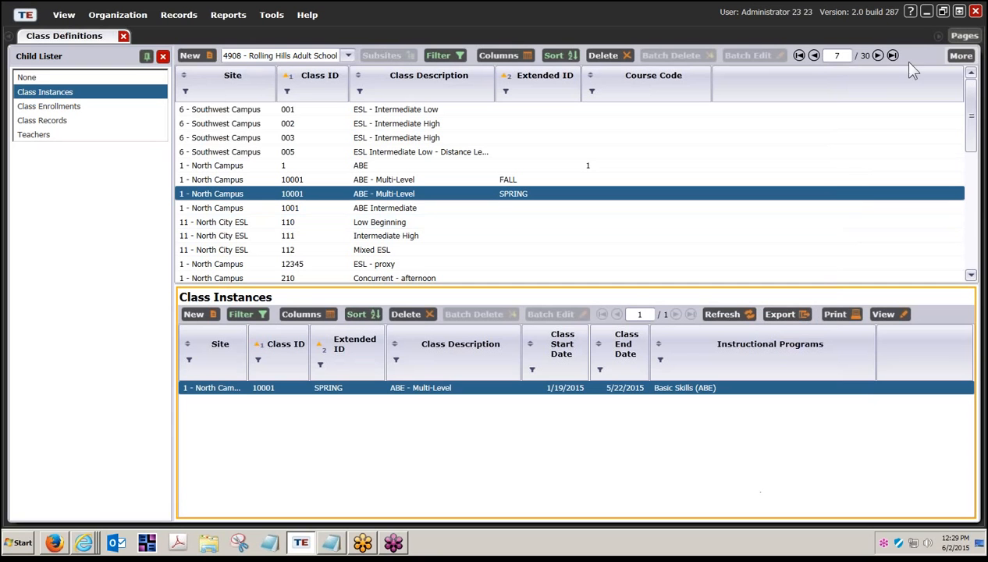
Refresh the class definitions list and look through it for the imported classes.
click(962, 56)
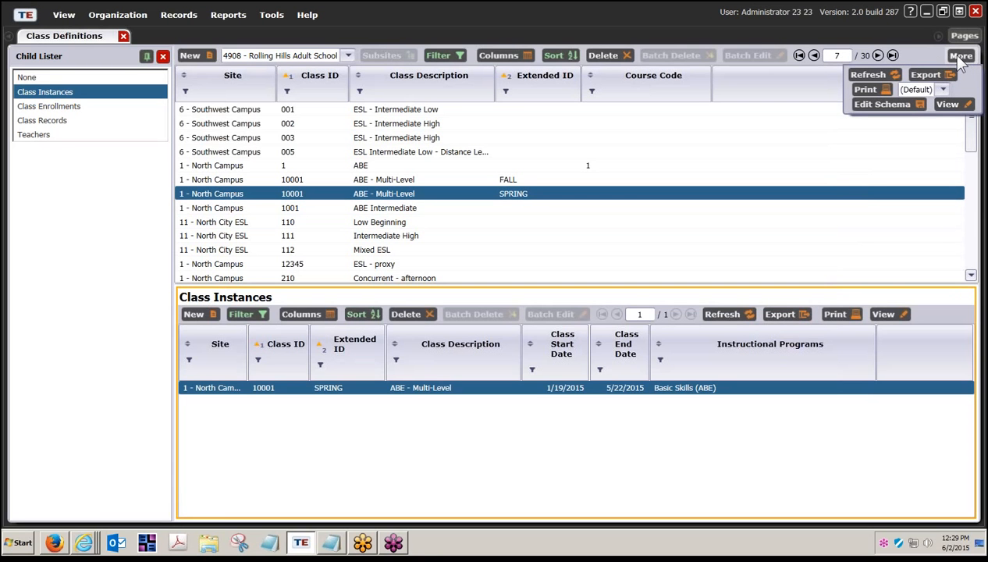
click(878, 76)
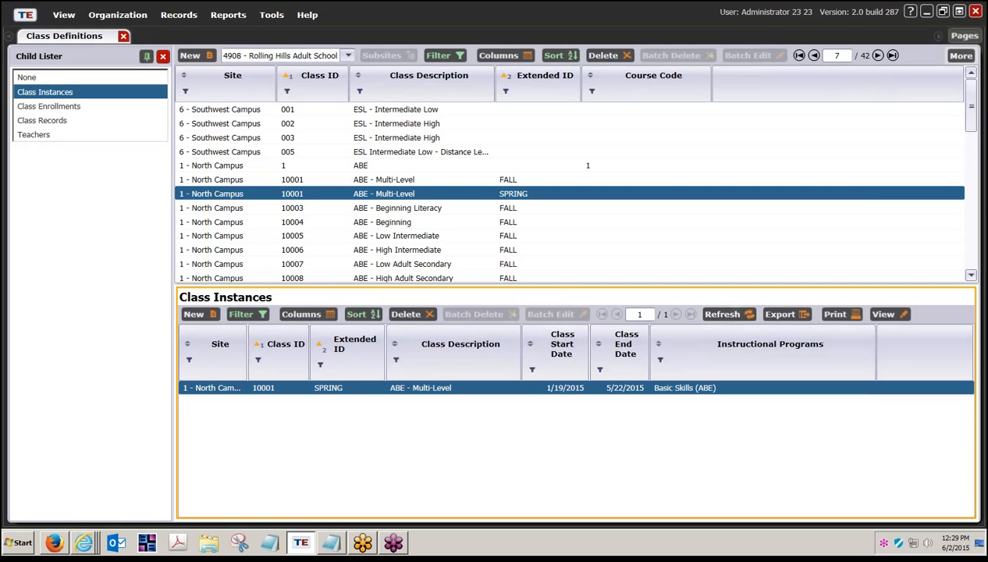
scroll(516, 247, down, 2)
scroll(515, 247, up, 1)
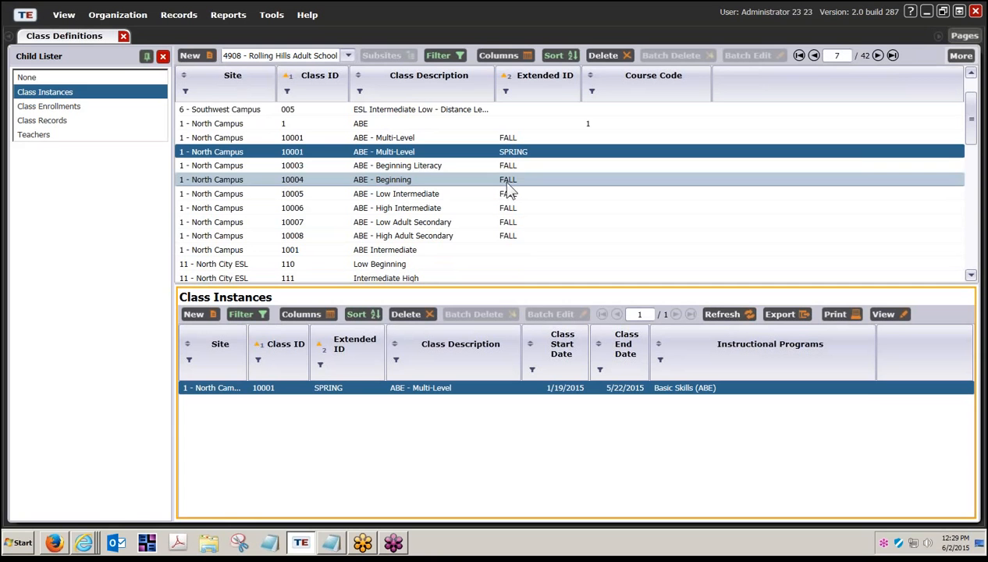
Filter the class definitions to Extended IDs starting with "fall" and look over the matching classes.
click(505, 93)
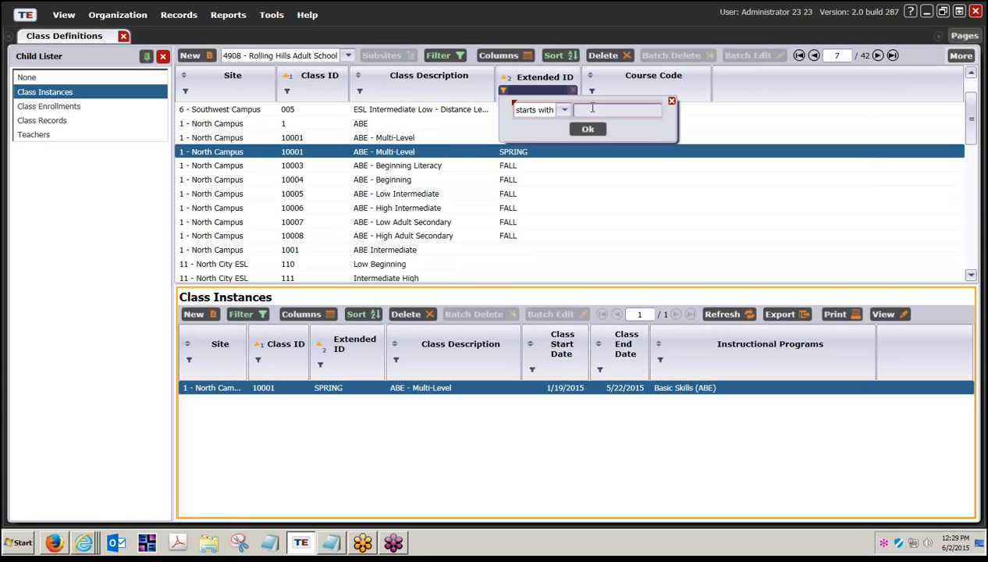
text(fall)
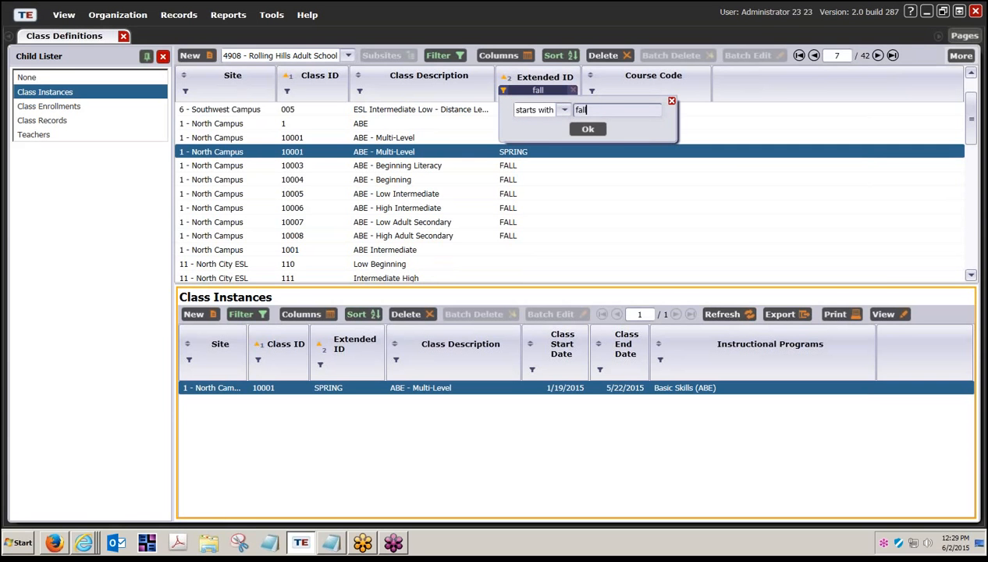
click(583, 129)
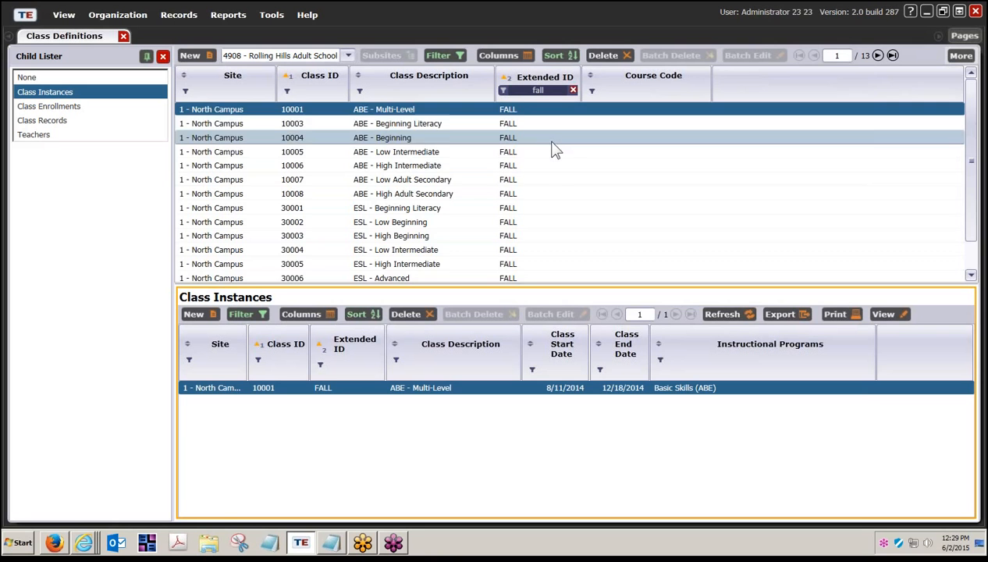
scroll(551, 156, down, 1)
scroll(551, 164, up, 1)
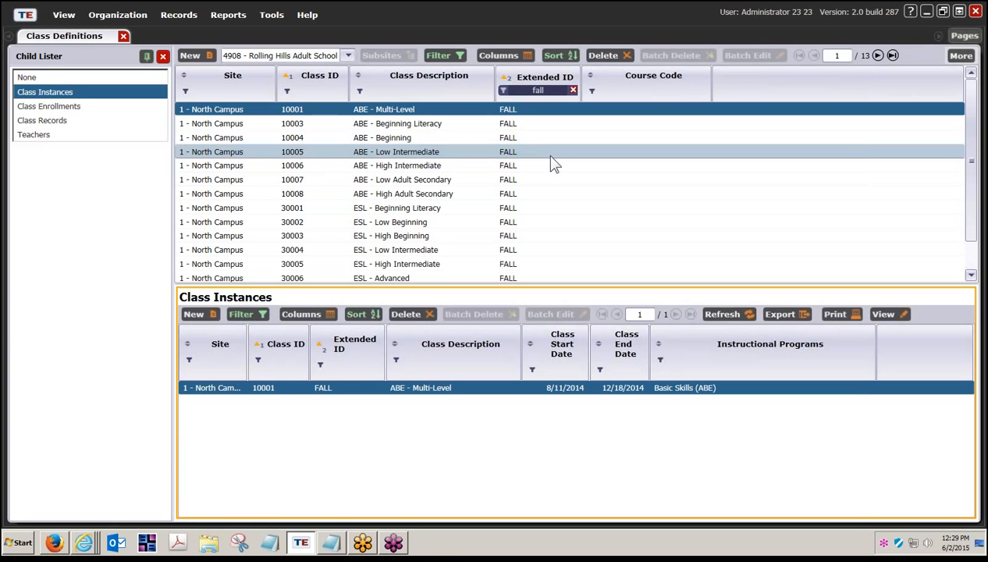
Examine the class instances of FALL classes 10003 and 10004, and the teachers assigned to classes 10004 and 30001.
click(327, 125)
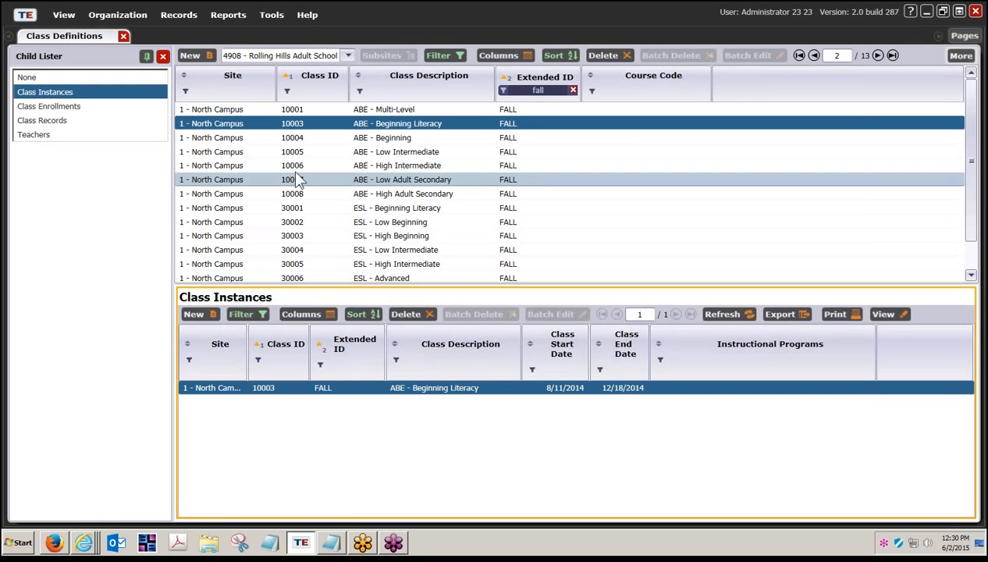
click(337, 140)
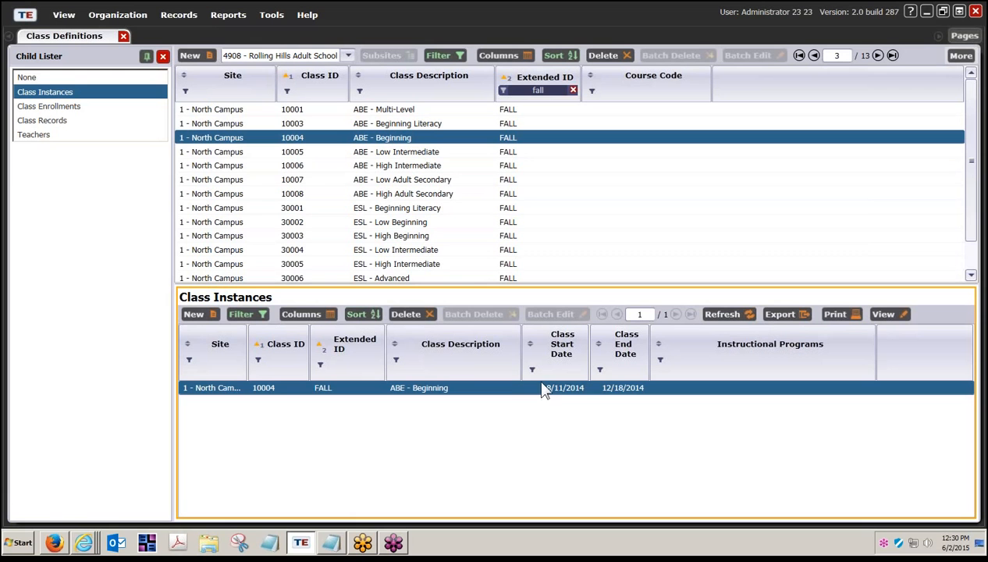
click(92, 140)
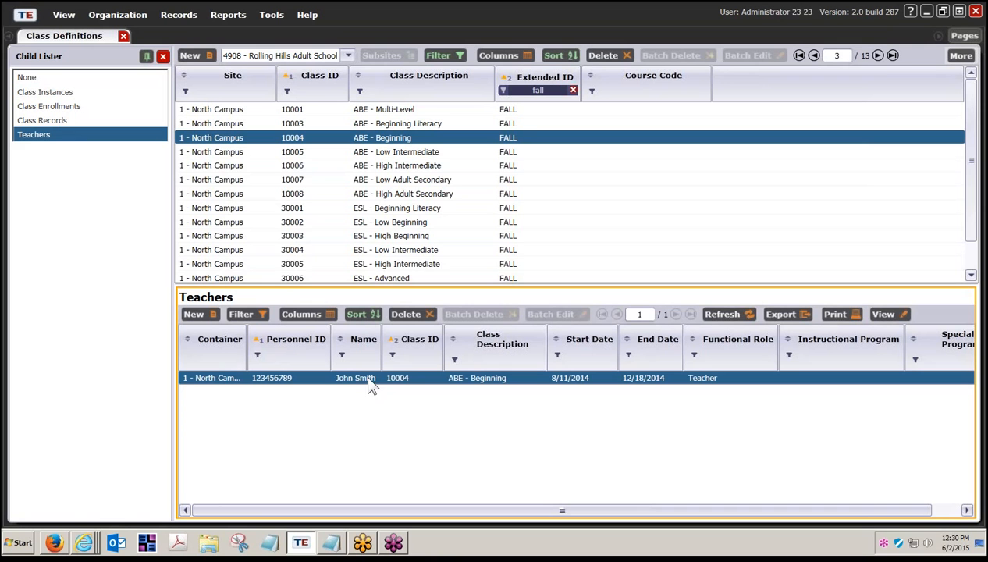
click(301, 209)
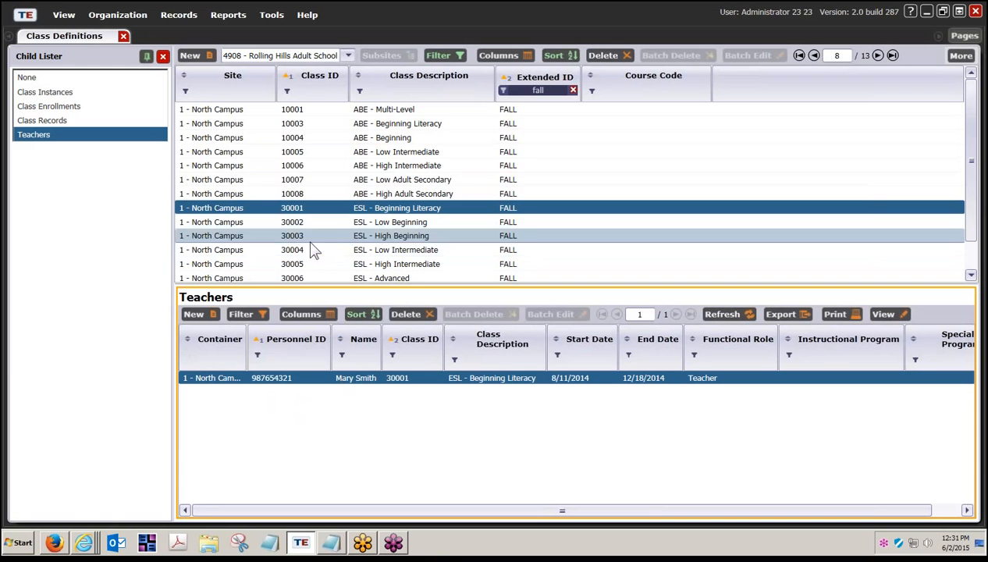
click(302, 141)
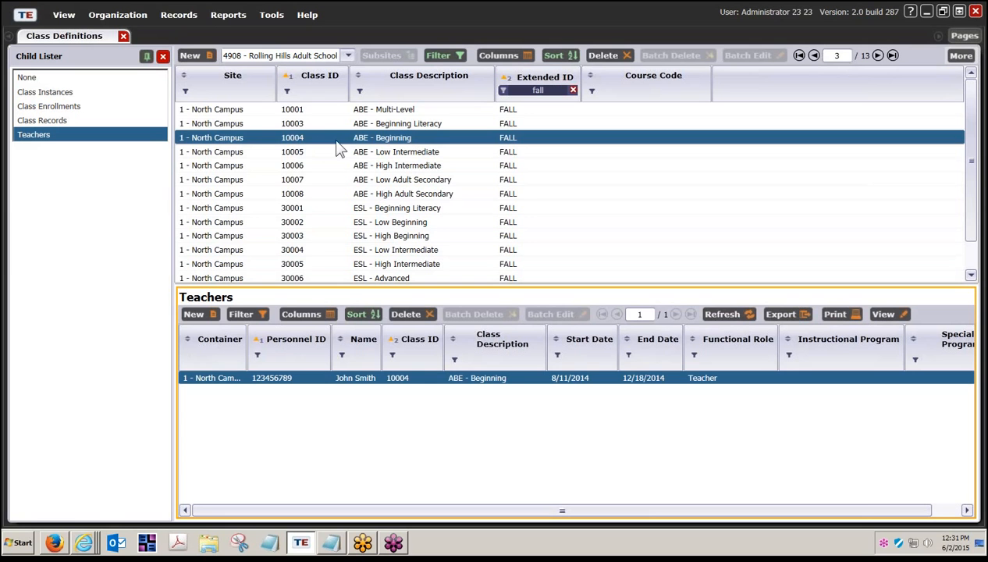
Start a new teacher role for the 10001 FALL ABE - Multi-Level class and open the full personnel lister.
click(332, 110)
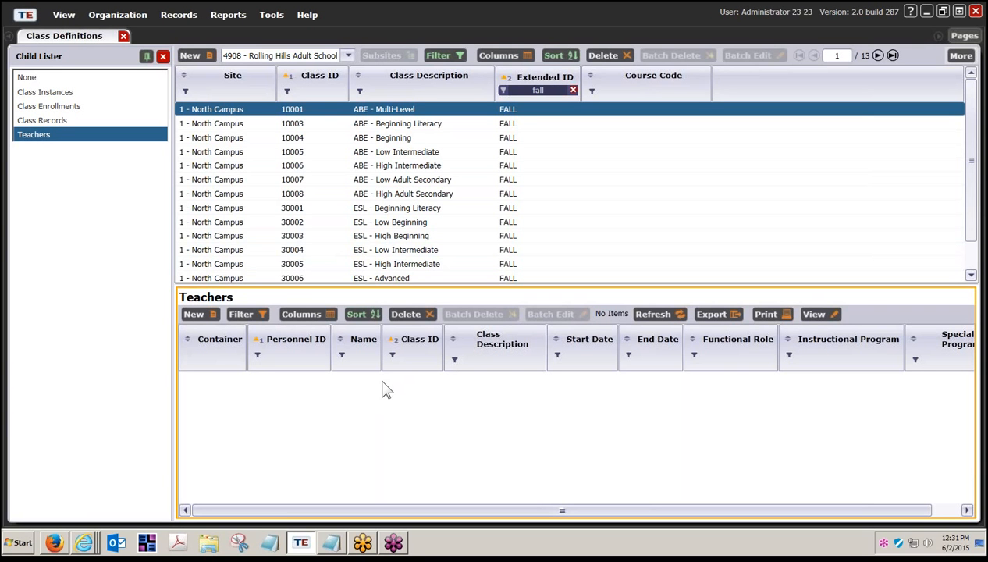
click(201, 314)
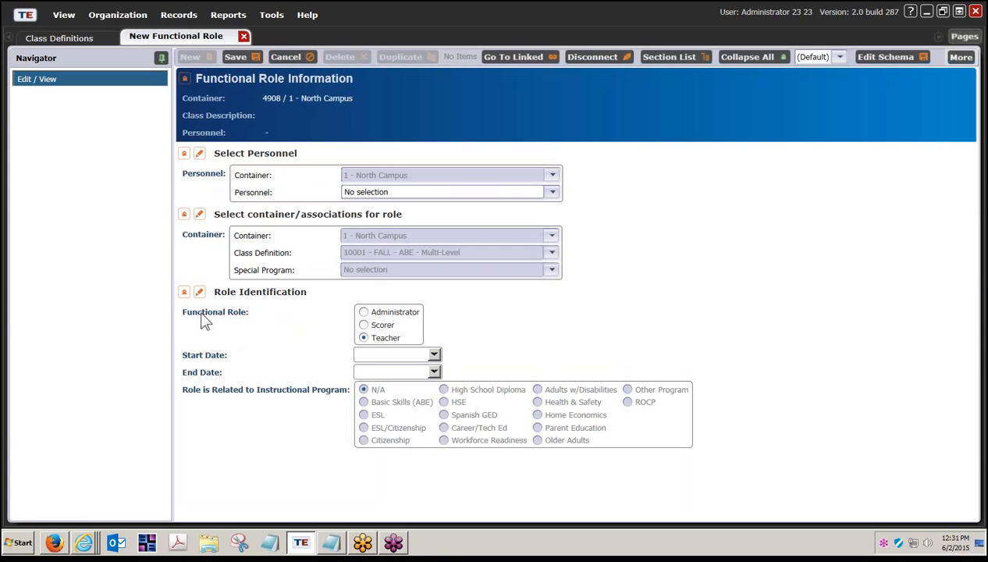
click(553, 193)
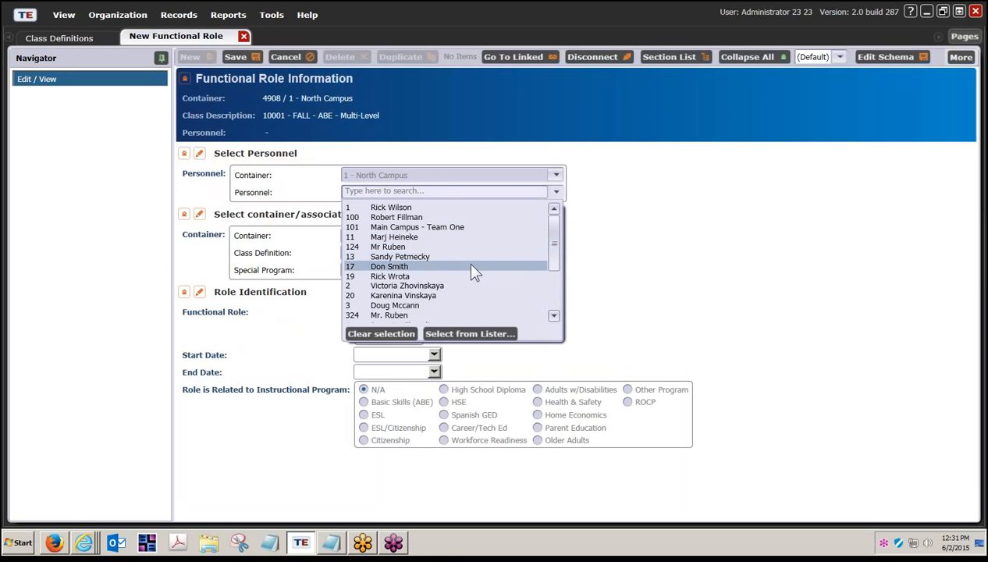
click(464, 334)
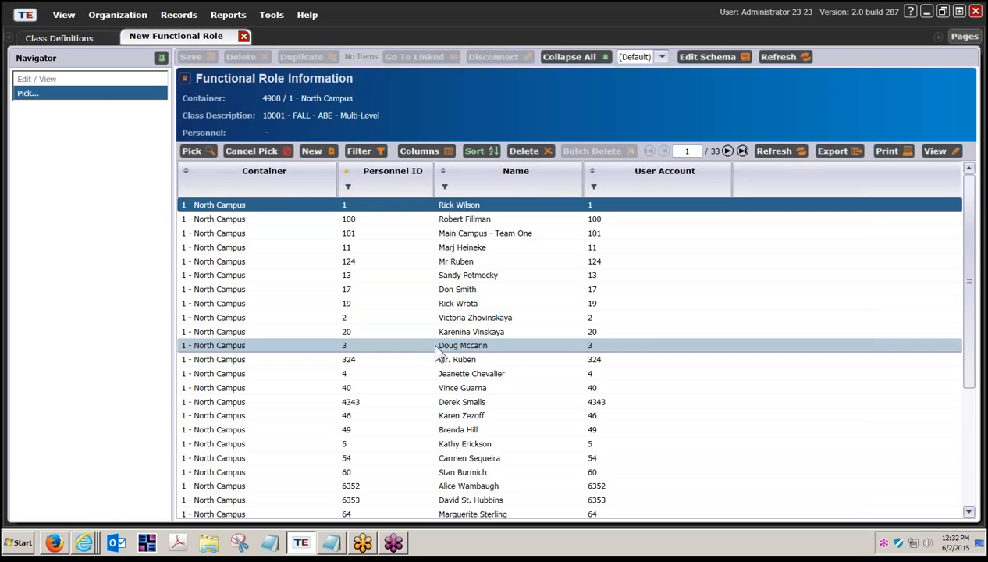
Sort the personnel lister by name and pick the highlighted staff member for the teacher role.
click(445, 178)
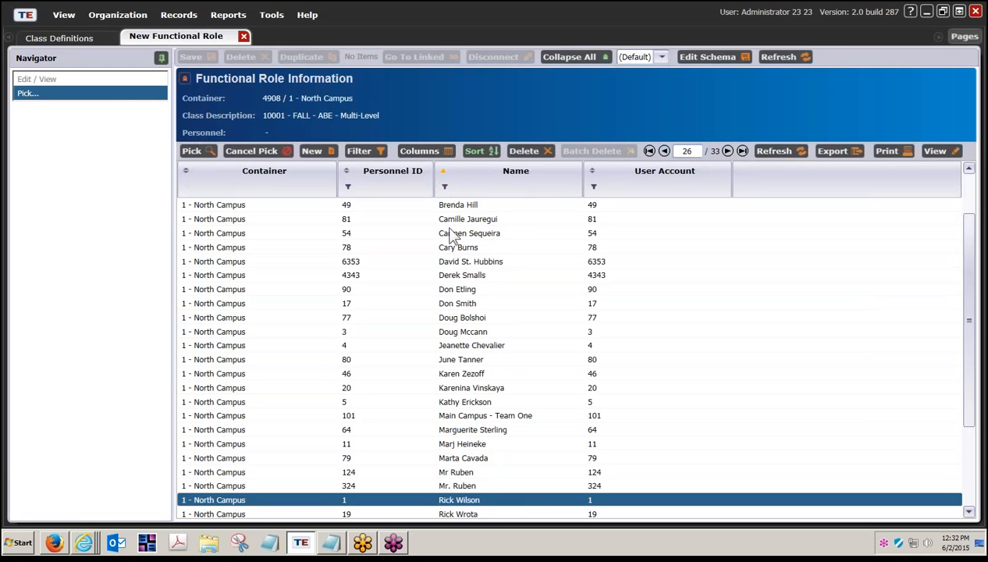
scroll(457, 281, down, 1)
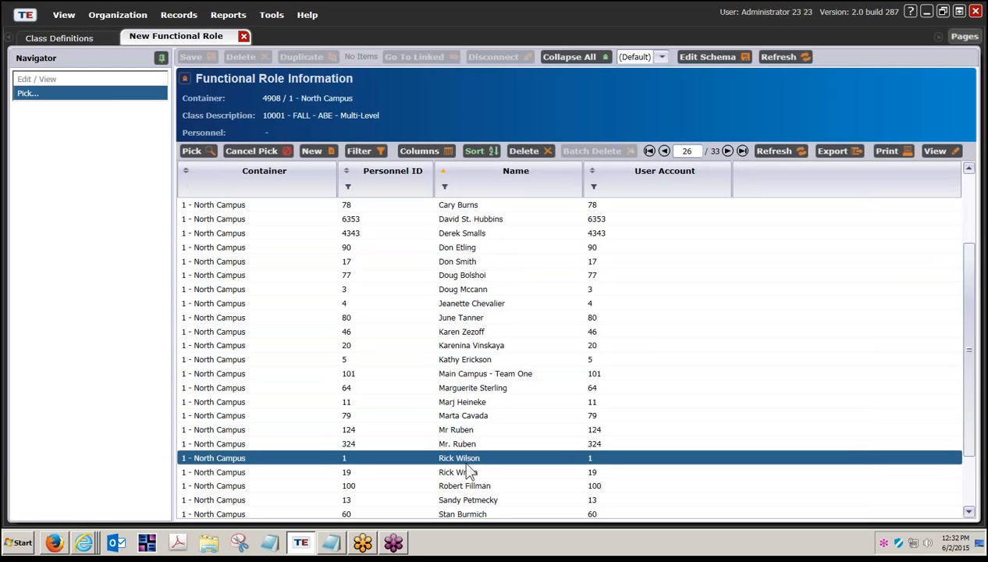
scroll(472, 481, down, 1)
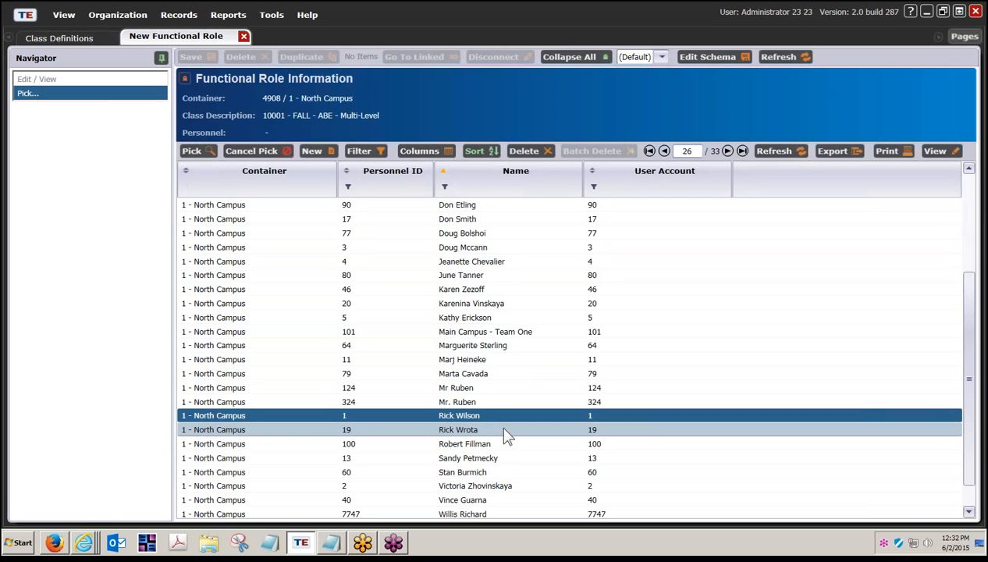
scroll(504, 431, down, 1)
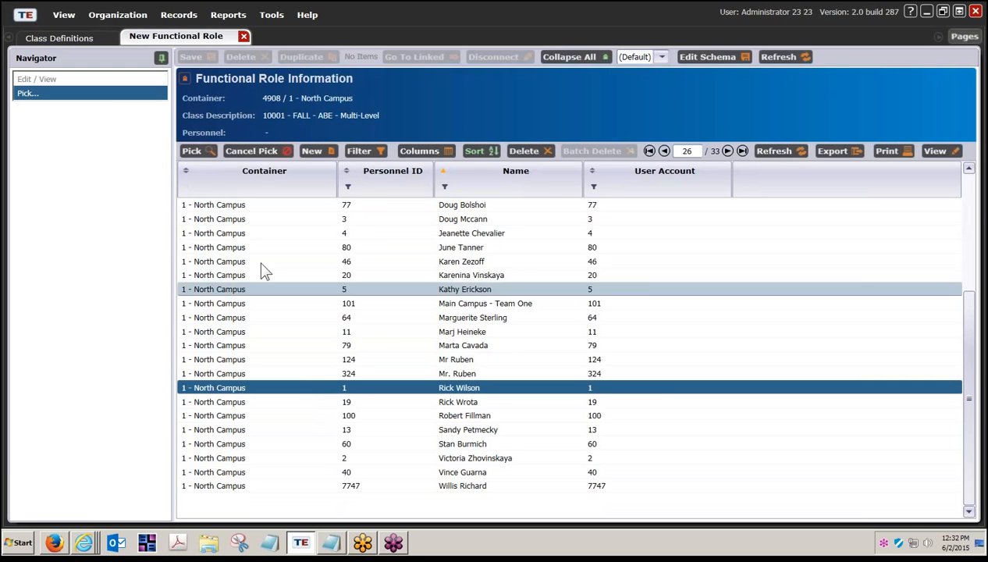
click(201, 153)
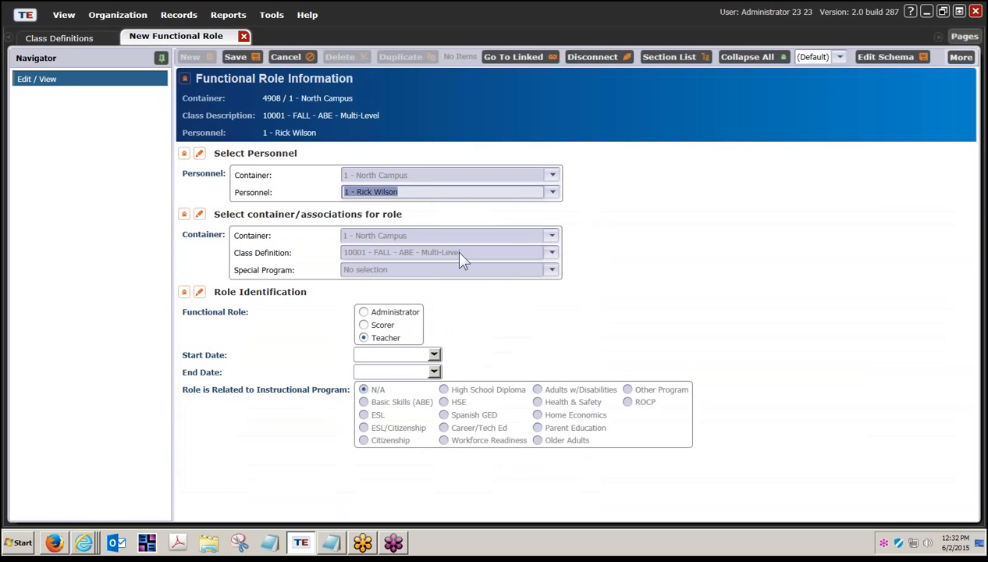
Set the start date of the new teacher role to 8/11/2014.
click(434, 355)
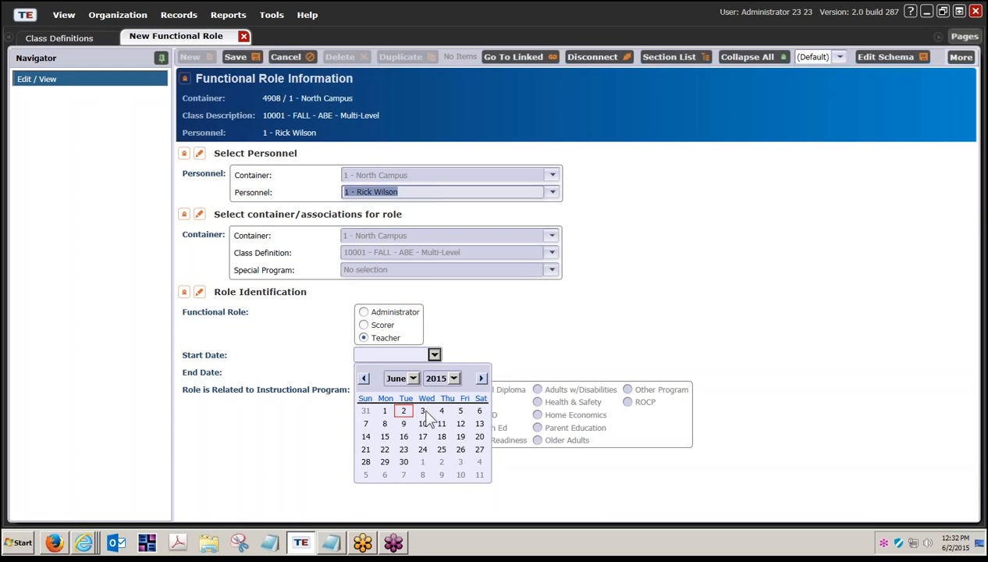
click(413, 379)
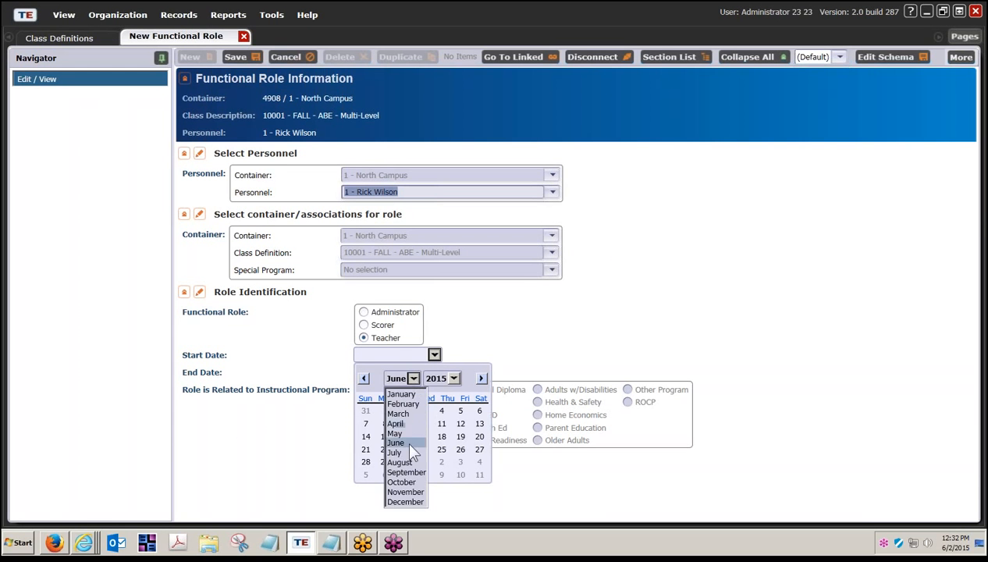
click(407, 473)
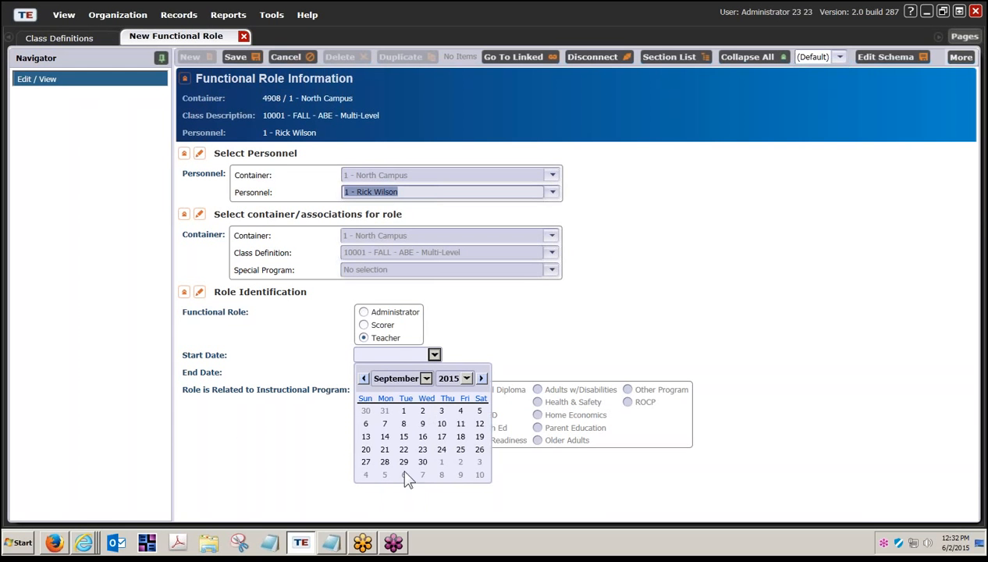
click(466, 379)
click(451, 249)
click(440, 425)
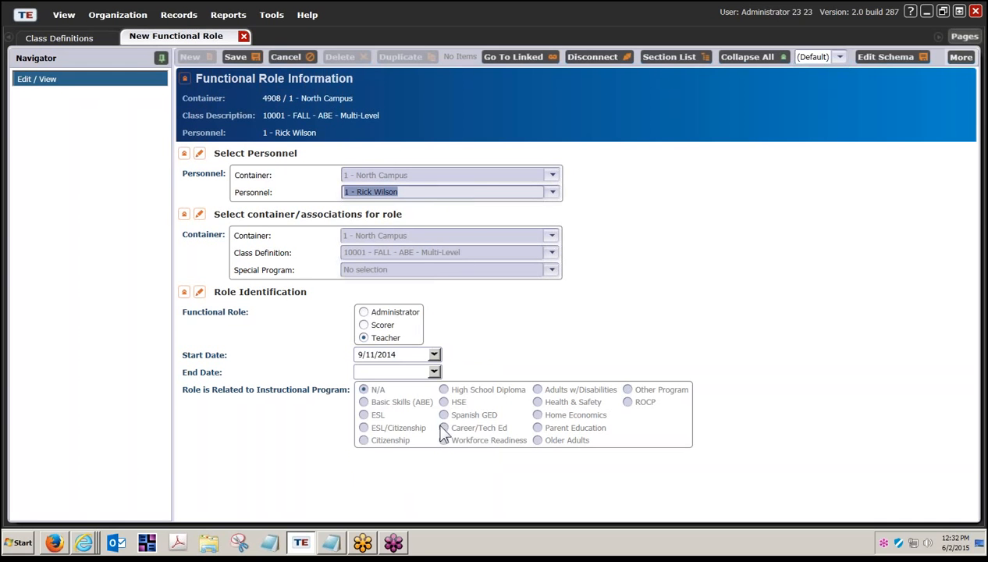
click(435, 355)
click(426, 379)
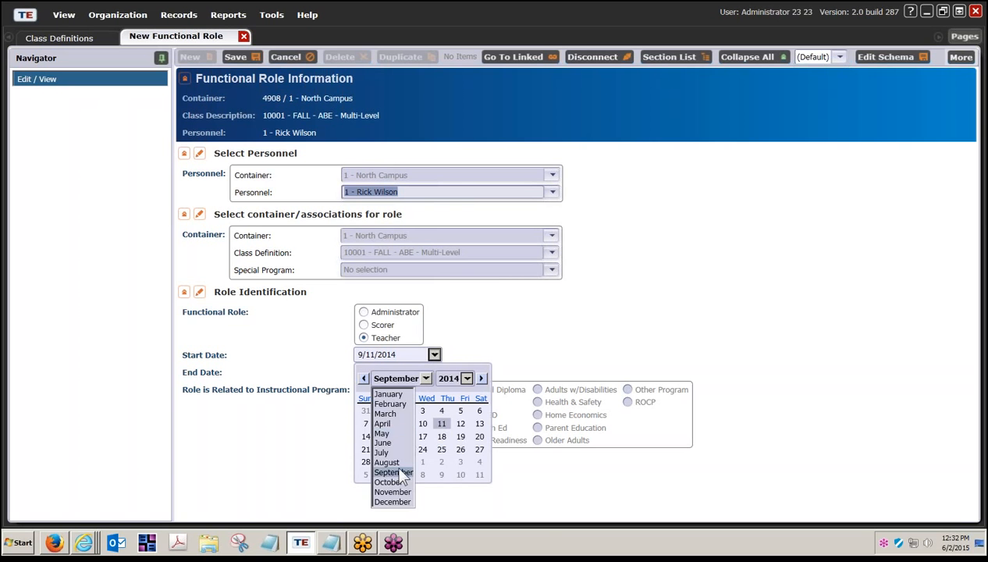
click(399, 461)
click(435, 355)
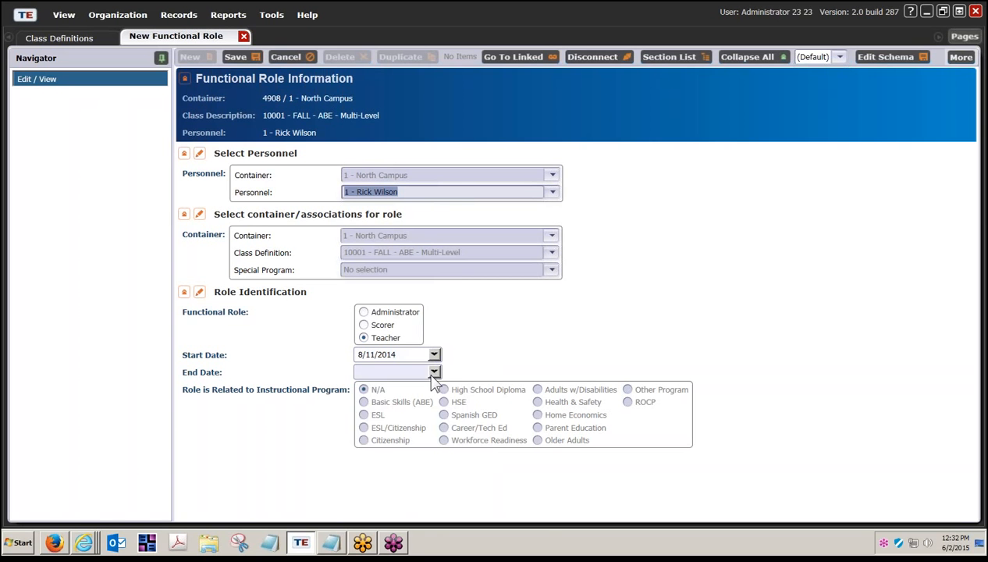
Set the teacher role's end date to 12/18/2014, then save the role and close its page.
click(435, 372)
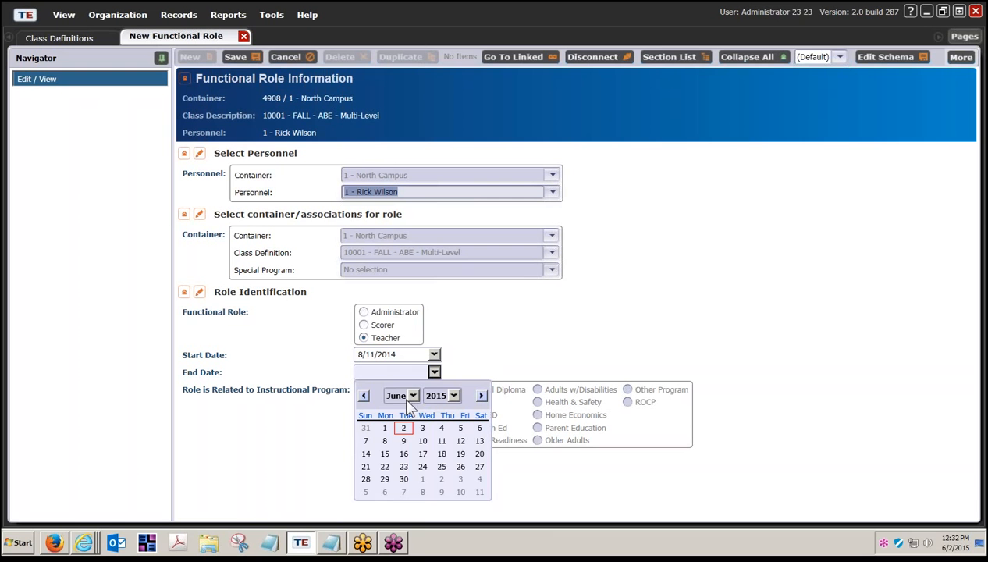
click(405, 396)
click(408, 518)
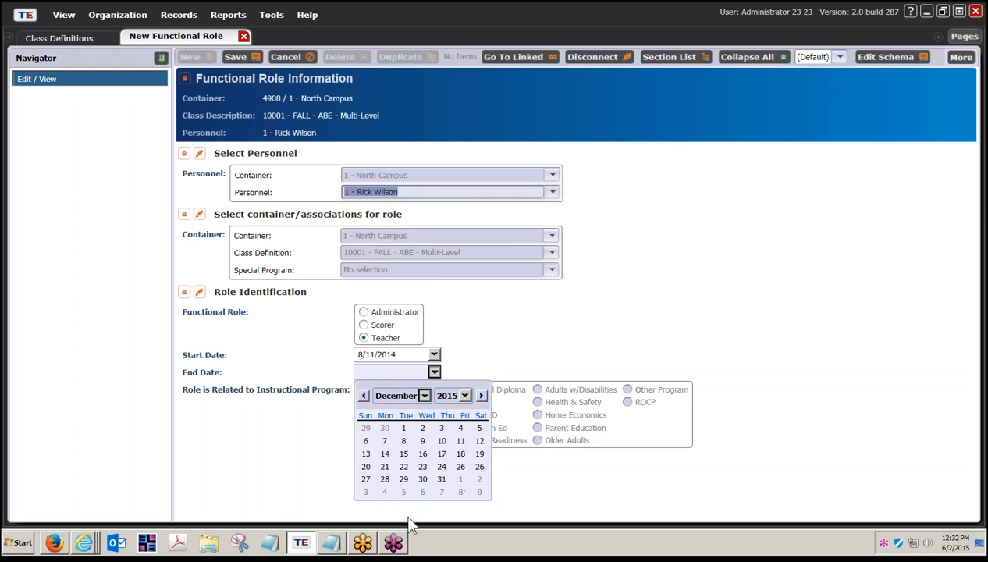
click(464, 397)
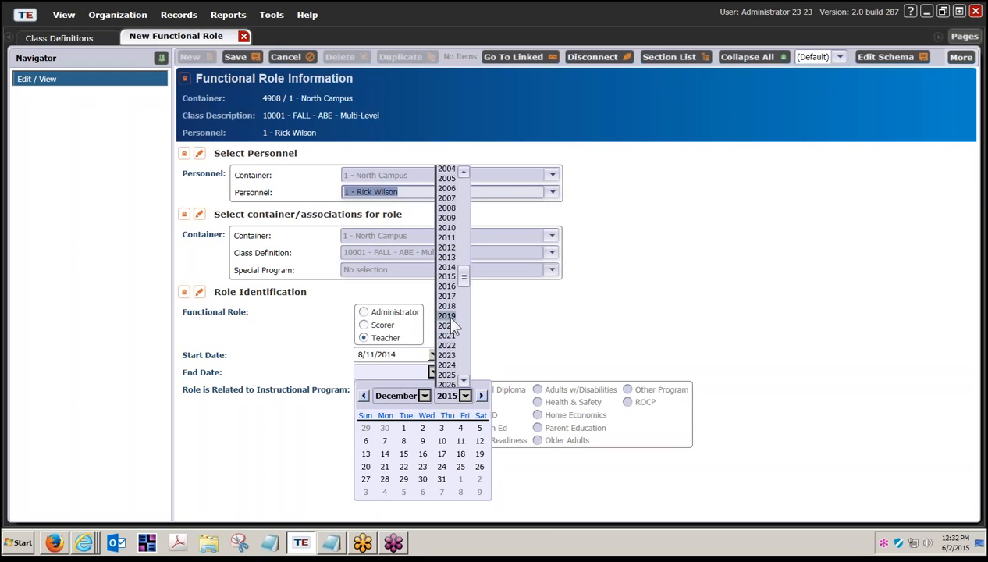
click(448, 275)
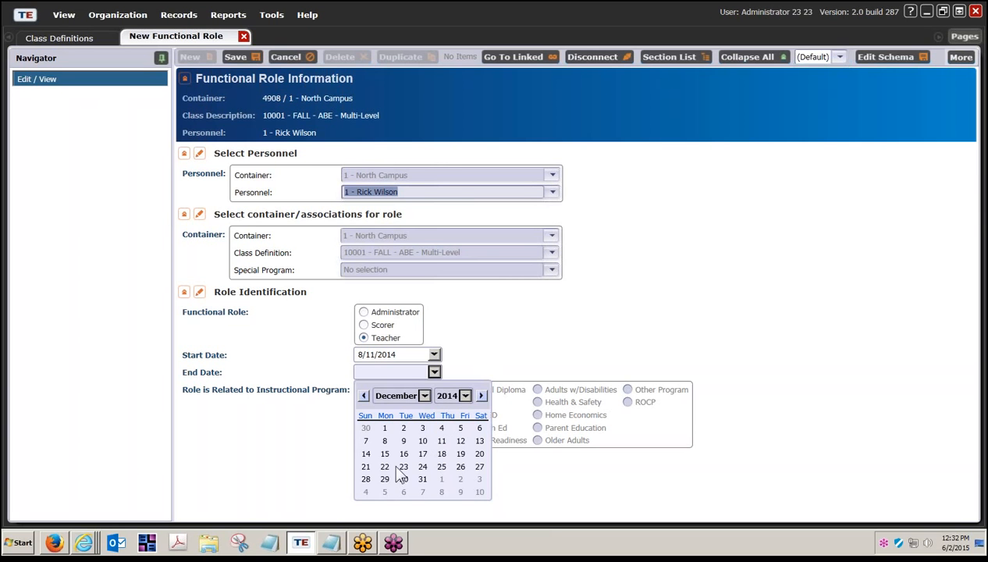
click(442, 455)
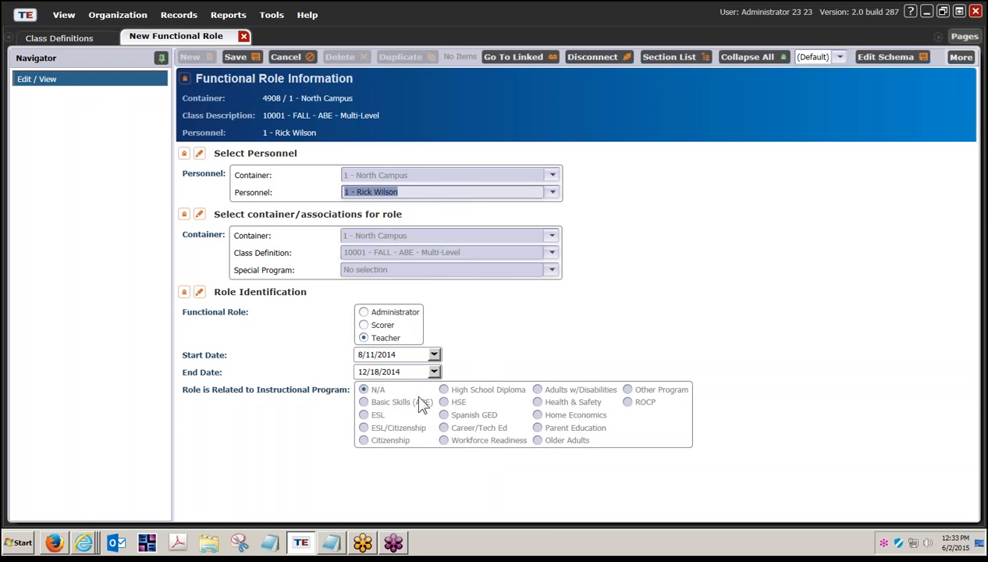
click(238, 56)
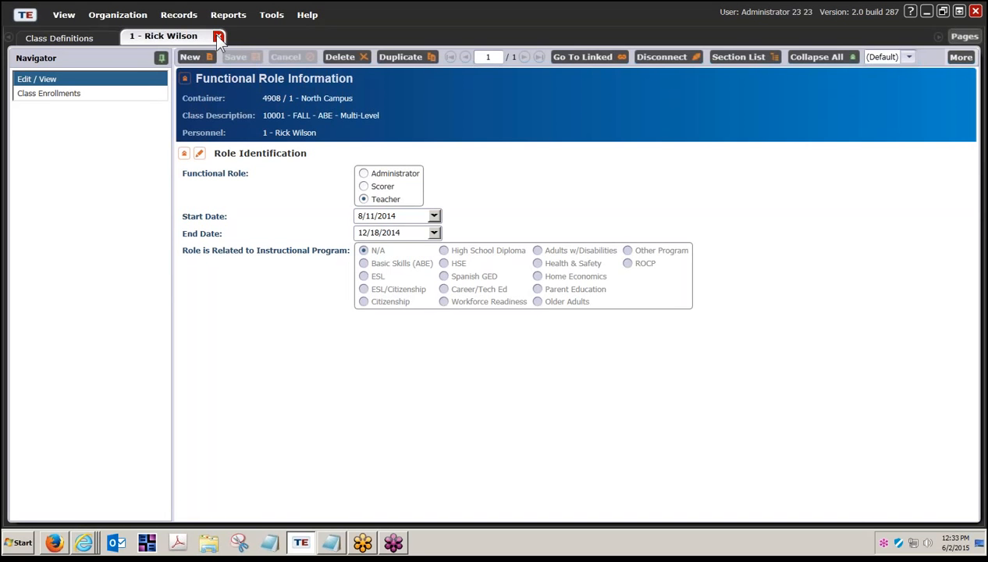
click(218, 37)
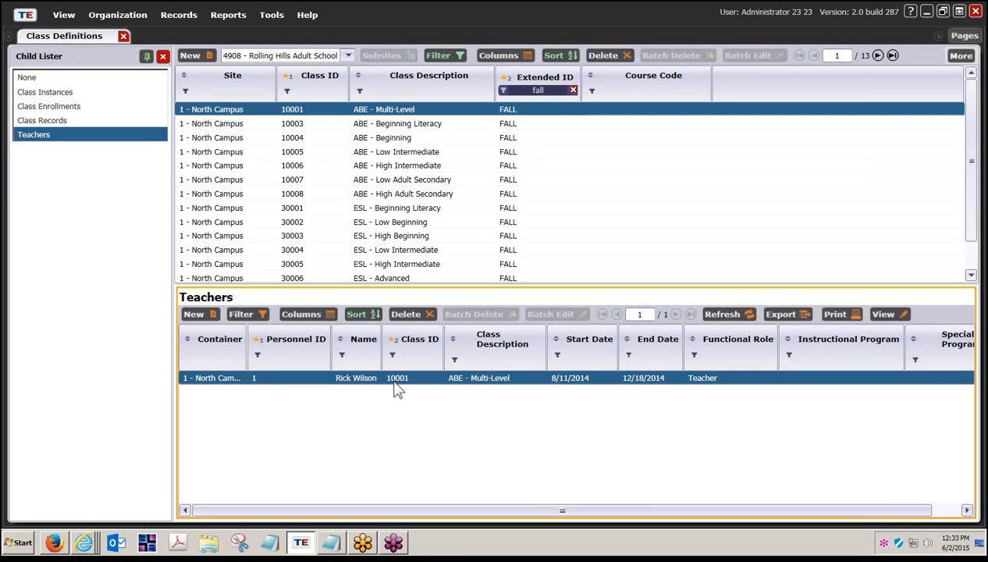
From the desktop's IMPORT FILES shortcut, open the Class records (4050) Import Template.xlsx workbook in the IIMPORT TEMPLATES folder.
click(977, 541)
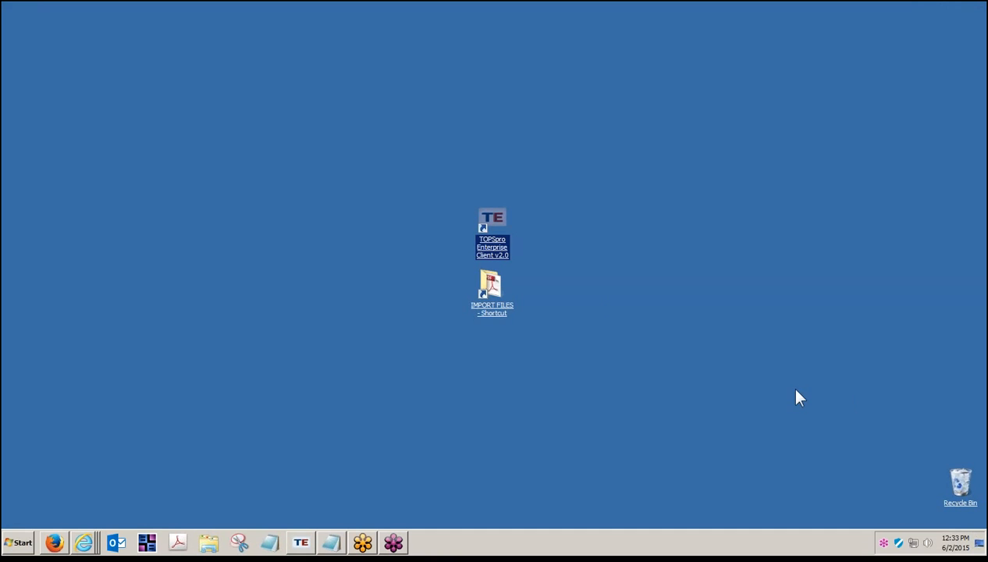
double_click(502, 307)
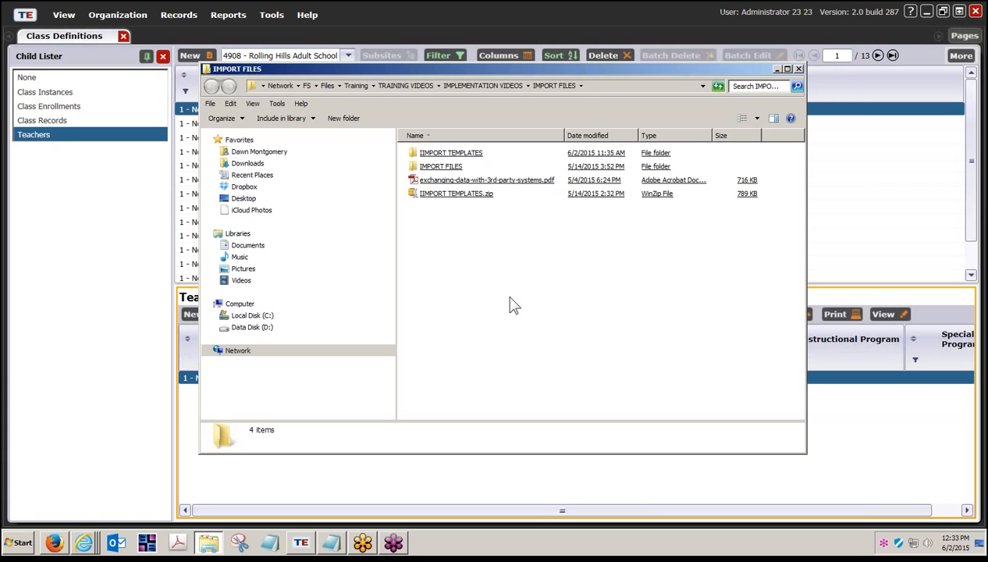
click(459, 156)
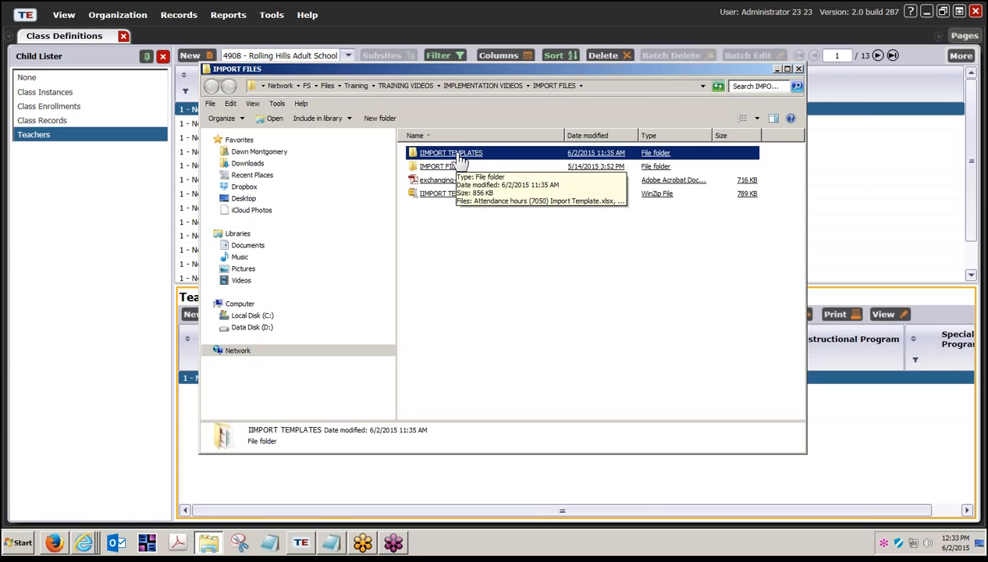
double_click(460, 159)
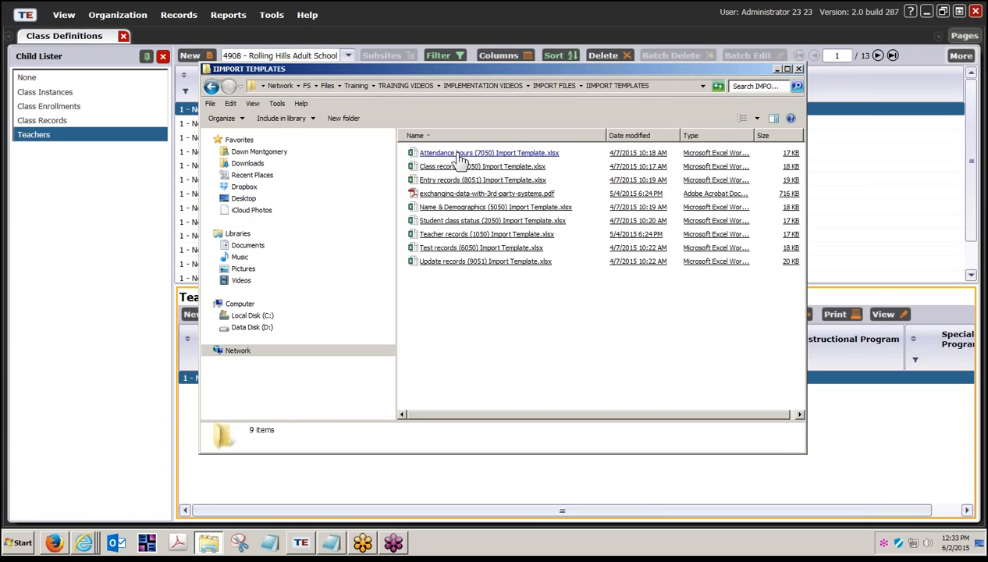
click(444, 223)
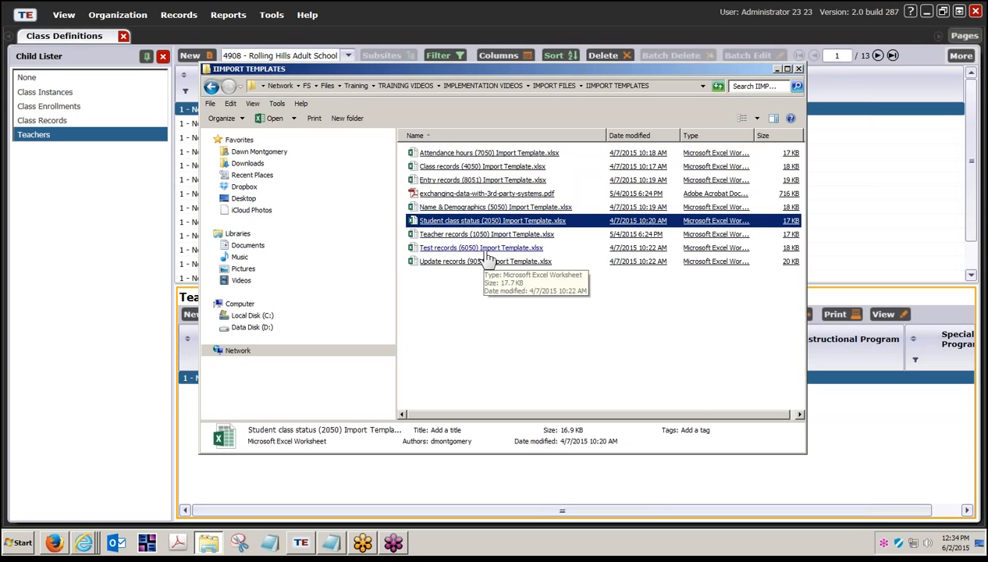
click(483, 249)
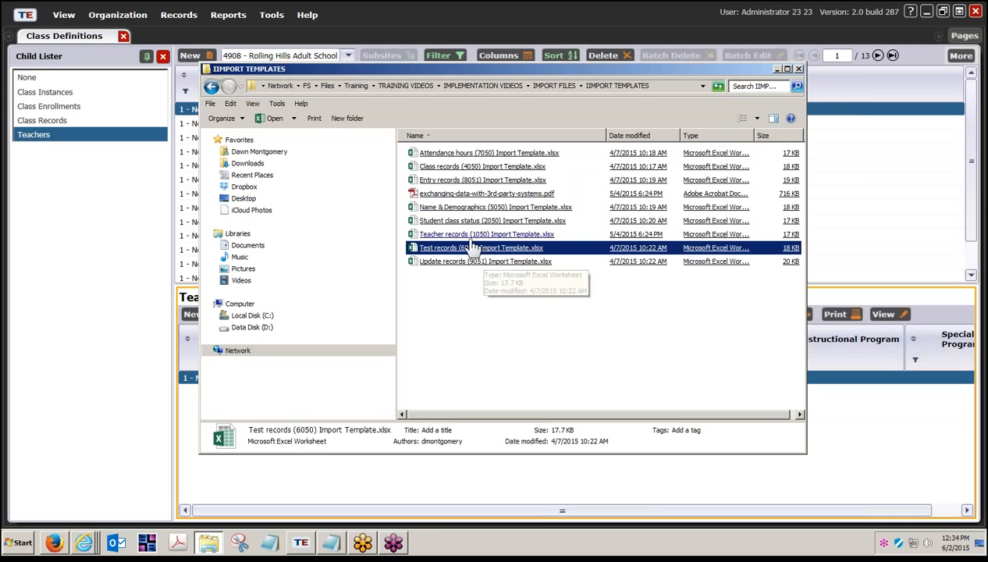
double_click(442, 167)
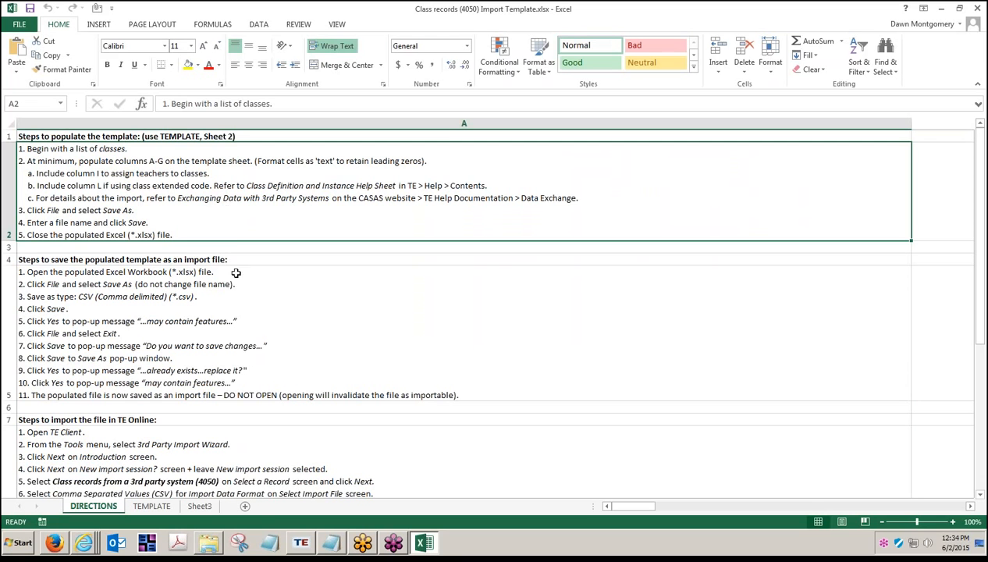
Read the template's directions for saving, importing and confirming class records, and examine the sample class rows on the TEMPLATE sheet.
click(254, 315)
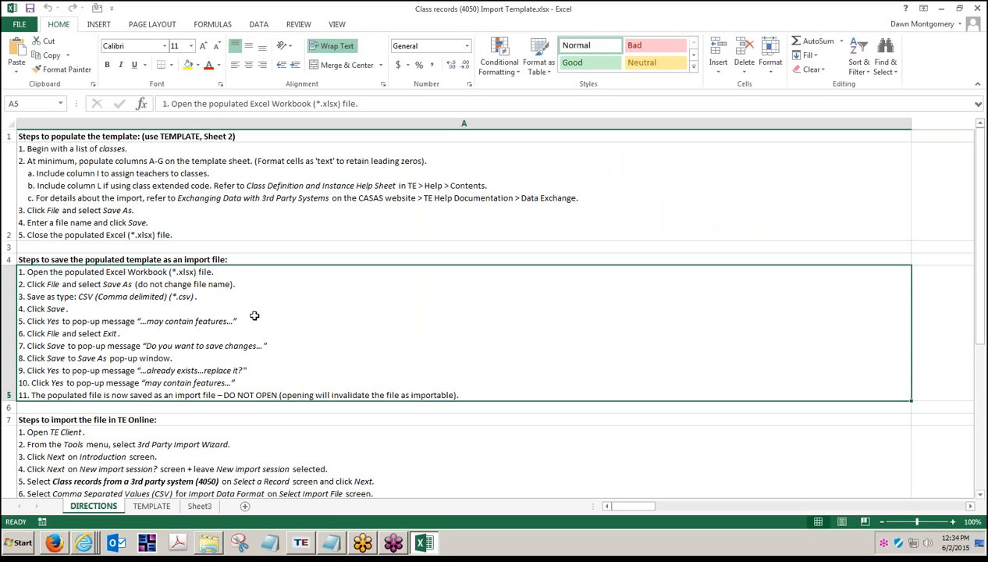
scroll(255, 315, down, 3)
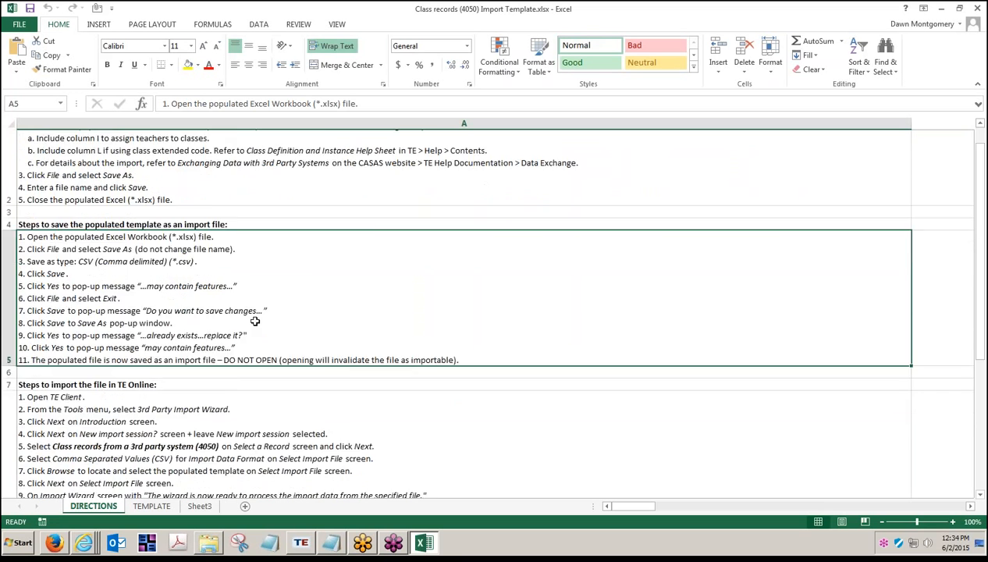
scroll(228, 262, up, 1)
click(156, 308)
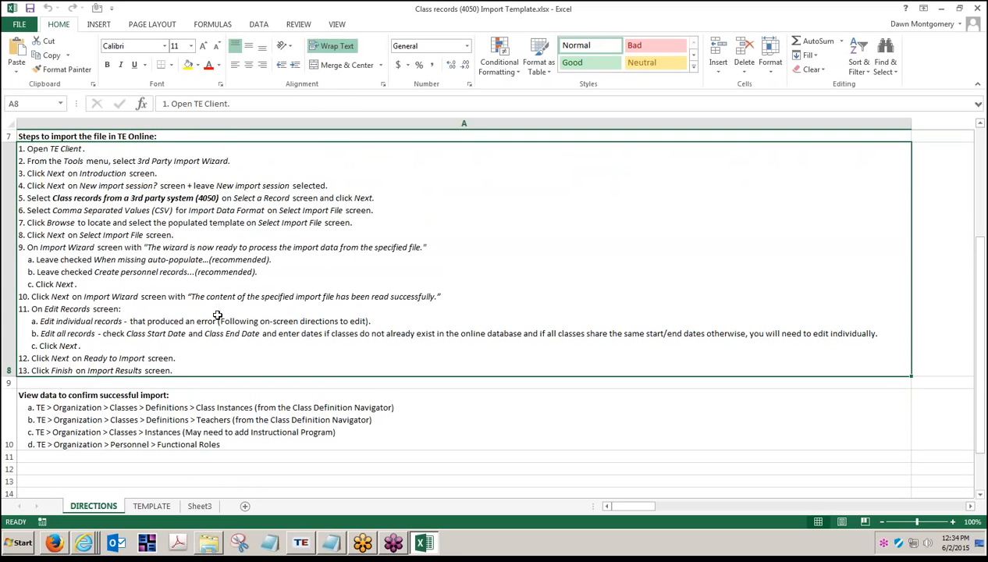
click(189, 417)
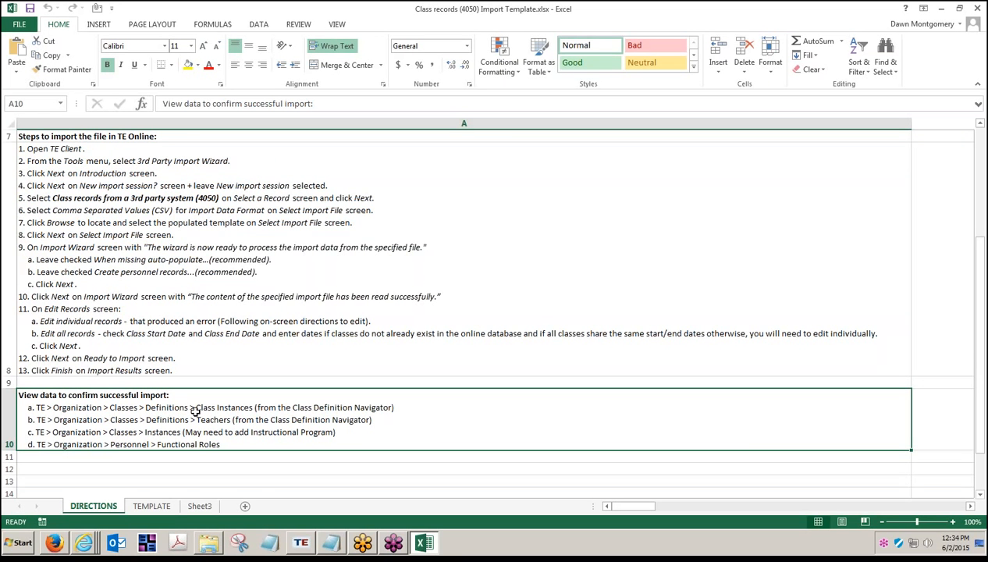
scroll(194, 407, down, 1)
scroll(194, 407, up, 3)
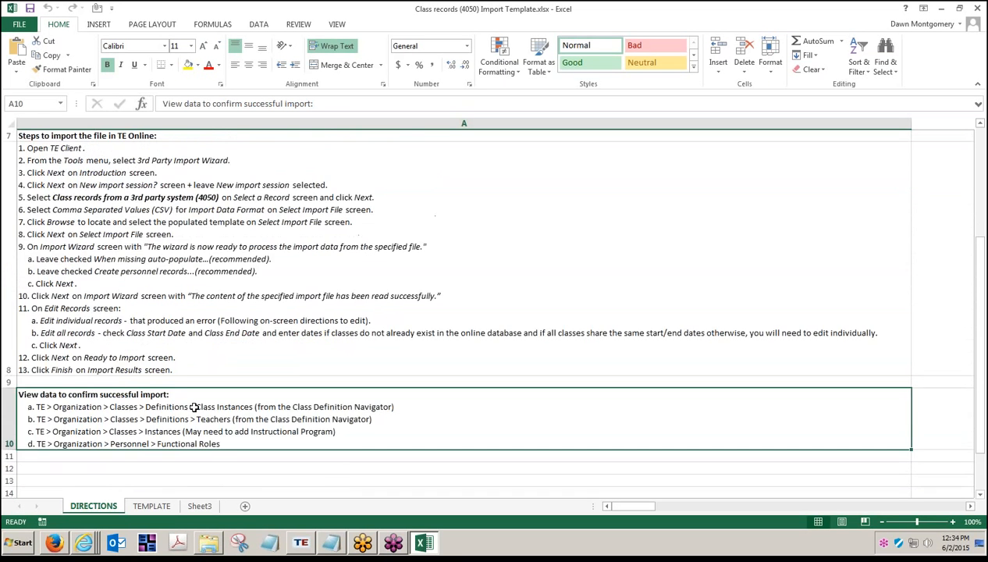
click(152, 506)
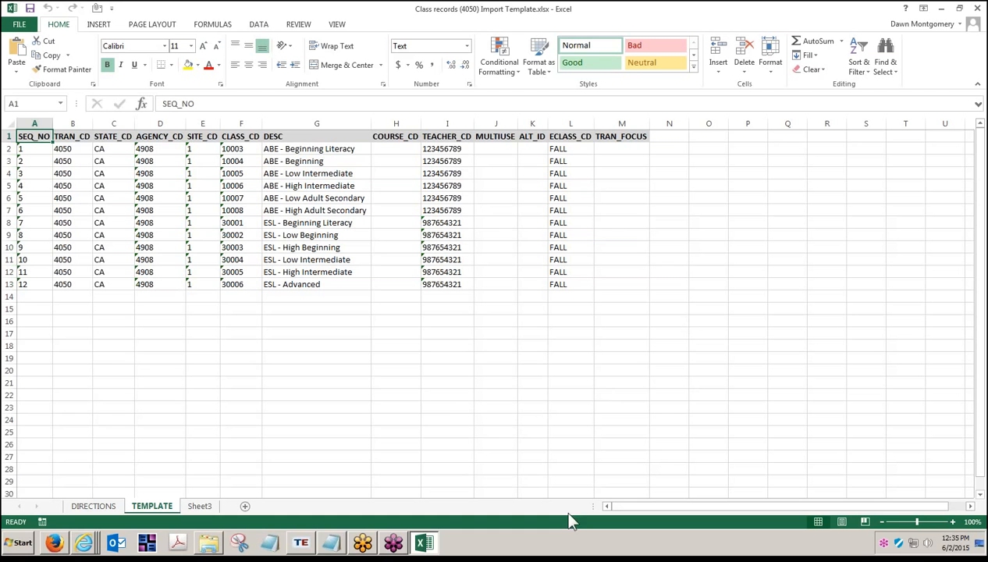
Switch back to TOPSpro Enterprise and close all open pages.
click(333, 544)
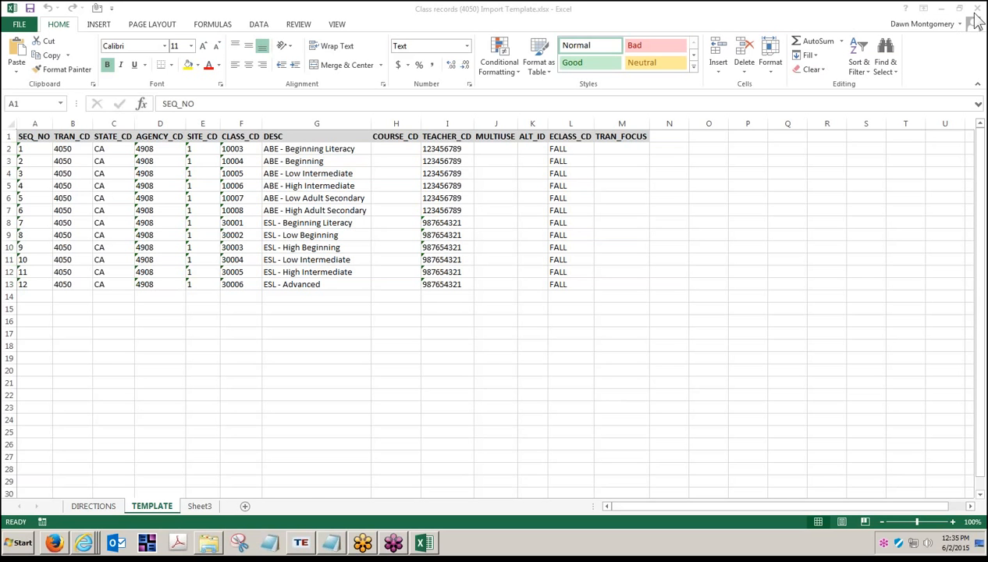
click(301, 542)
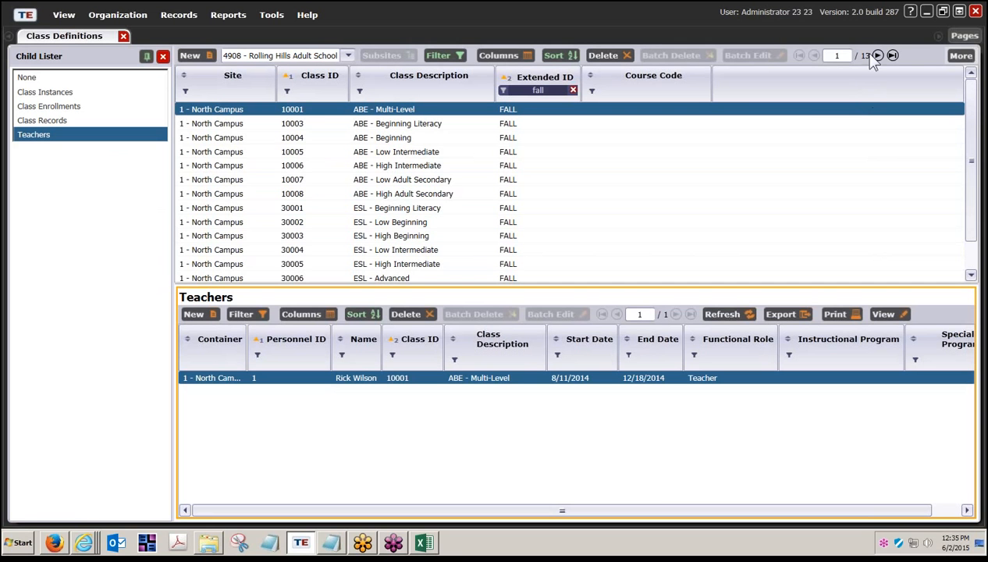
click(964, 36)
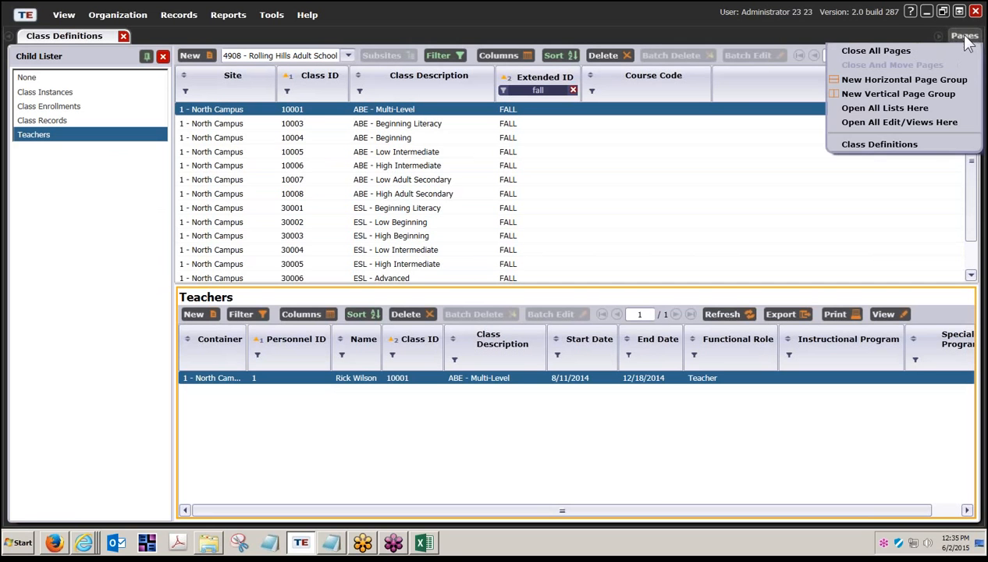
click(856, 51)
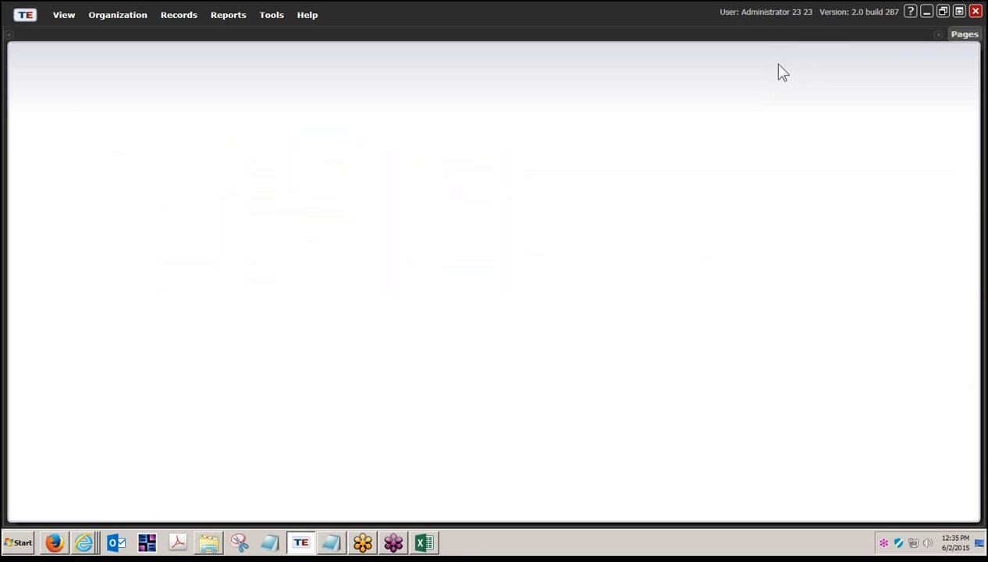
Disconnect from the TOPSpro Enterprise server and exit the program.
click(28, 16)
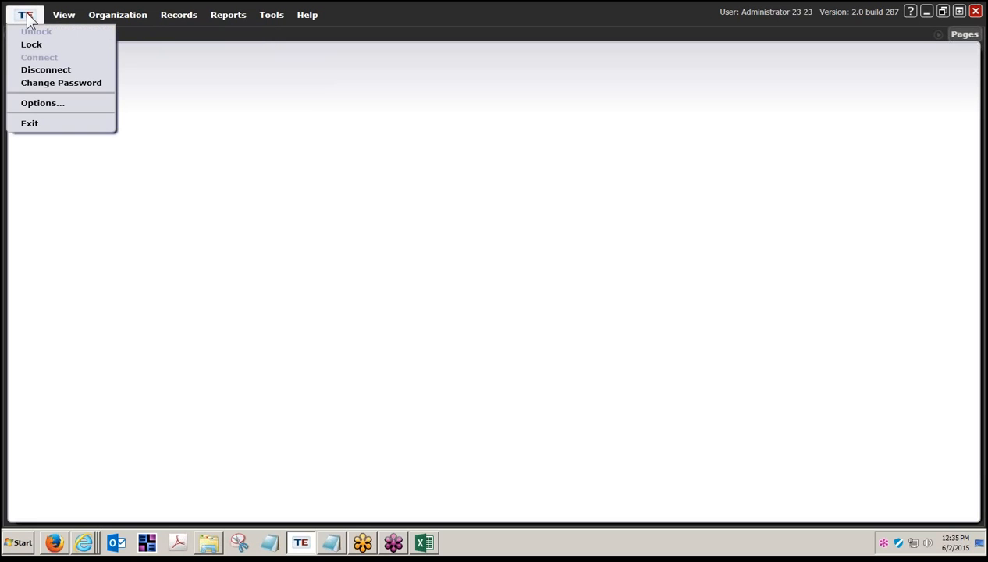
click(47, 71)
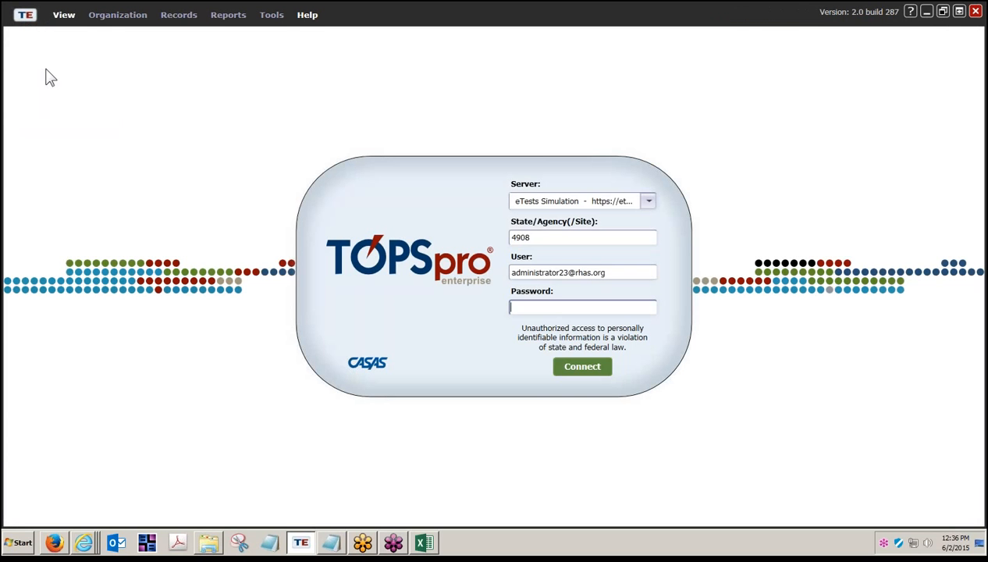
click(28, 18)
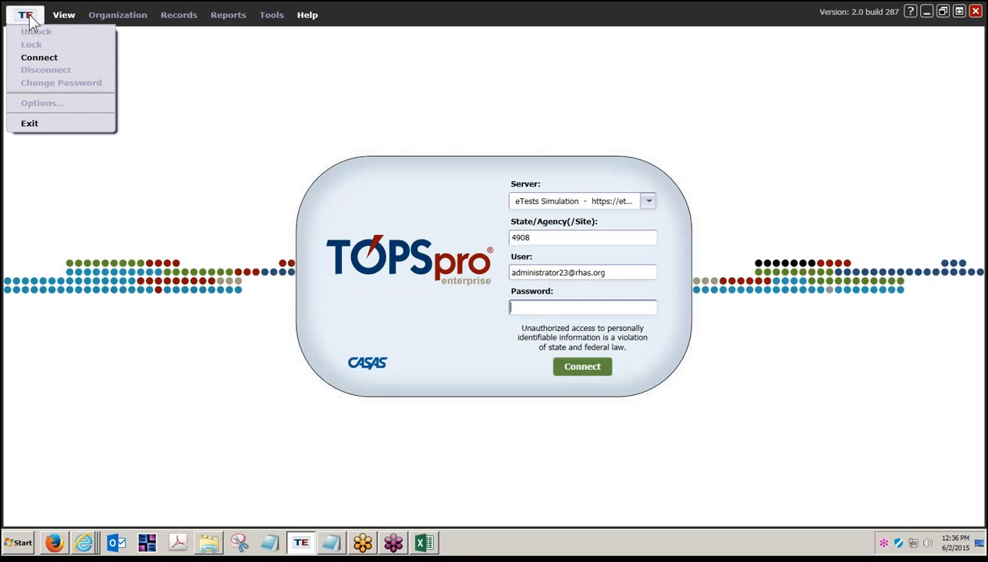
click(35, 123)
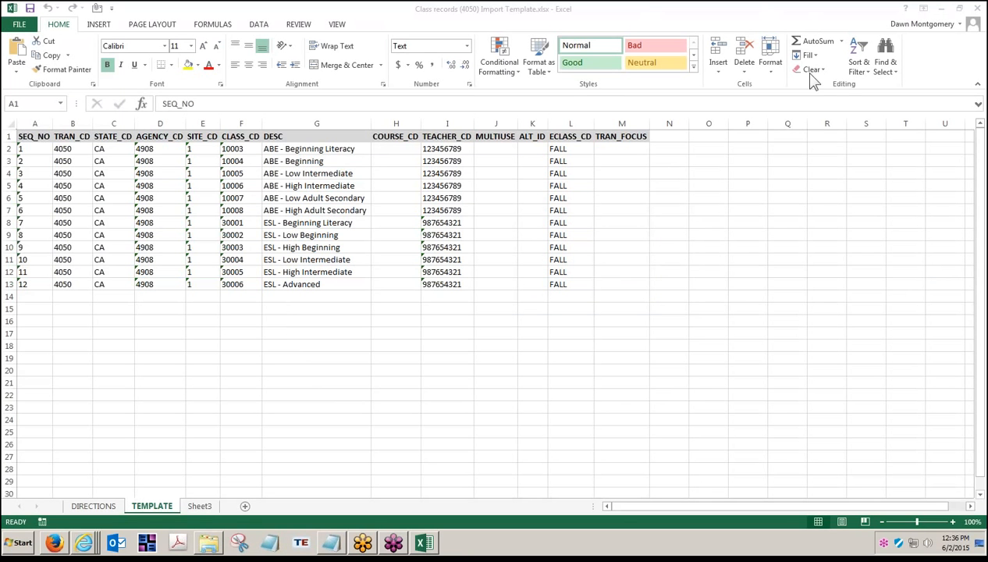
Switch to Internet Explorer and bring up the eTests (ET) Online Help page on the CASAS website.
mouse_move(84, 543)
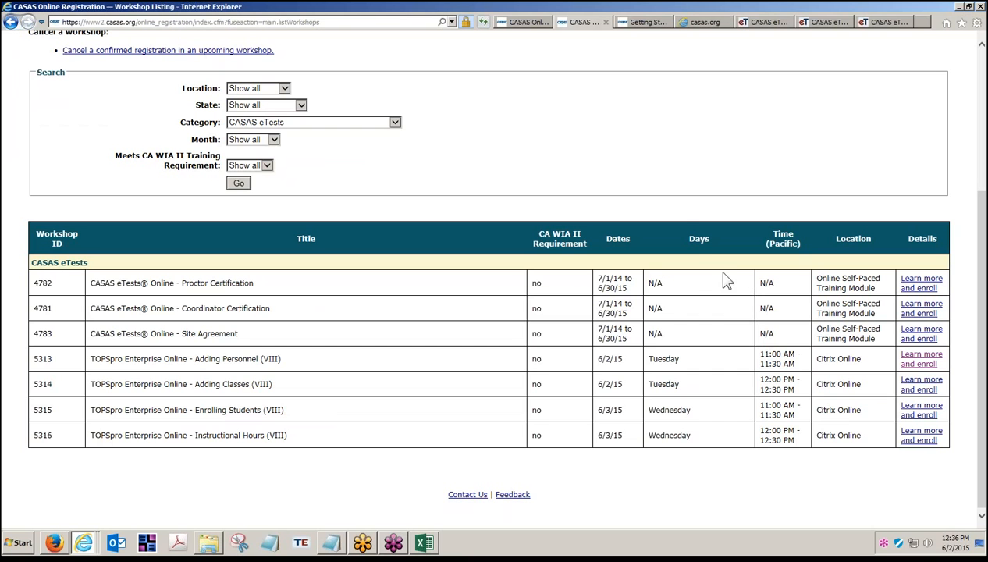
click(636, 22)
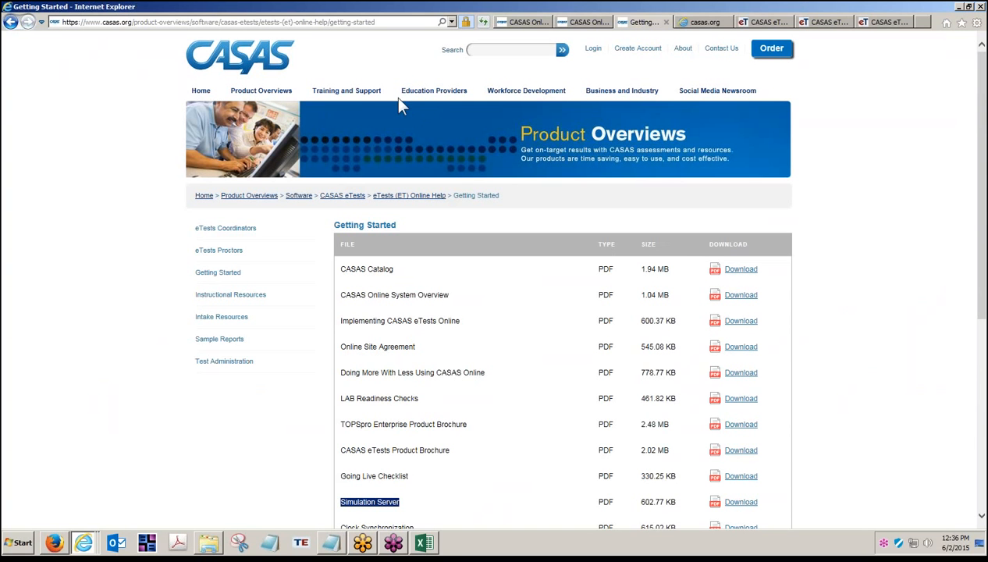
click(357, 97)
click(245, 336)
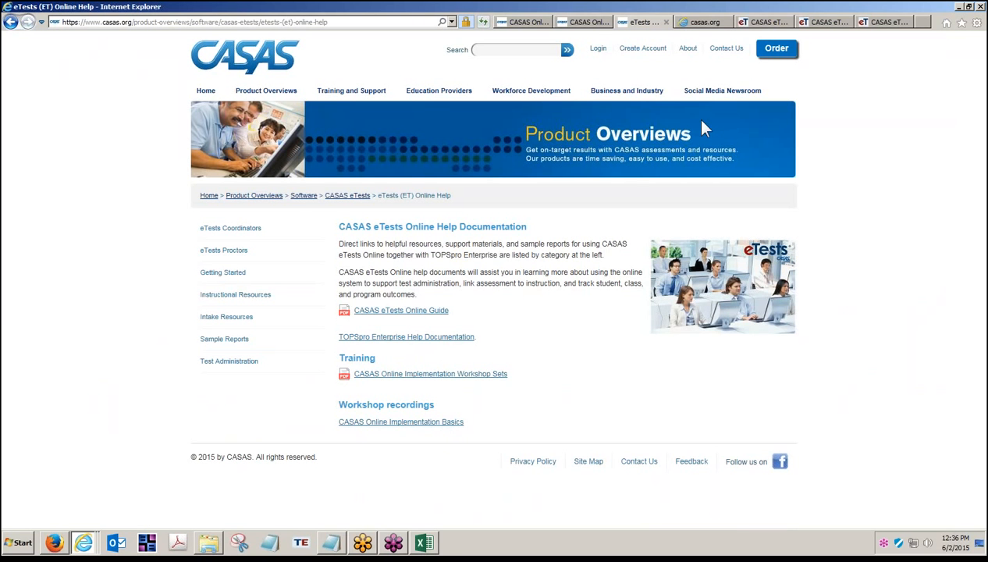
View the CASAS Social Media Newsroom for its YouTube Channel link, then return to the CASAS eTests workshop listing.
click(708, 94)
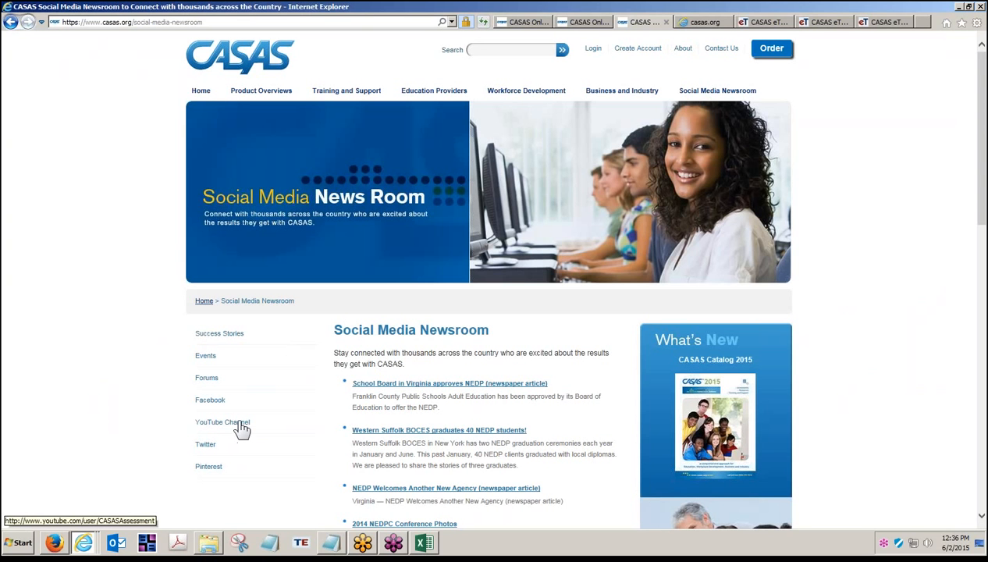
click(901, 526)
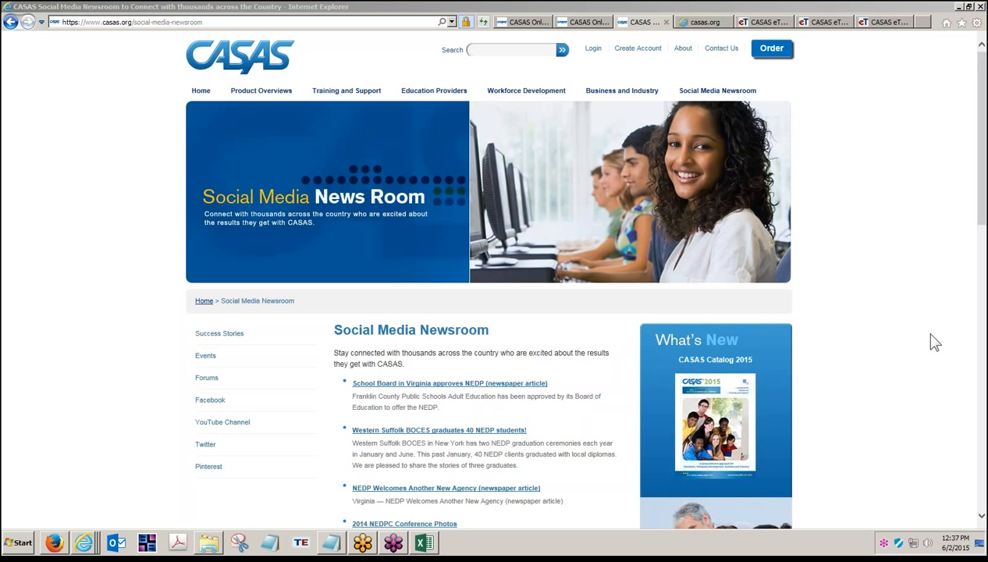
click(585, 22)
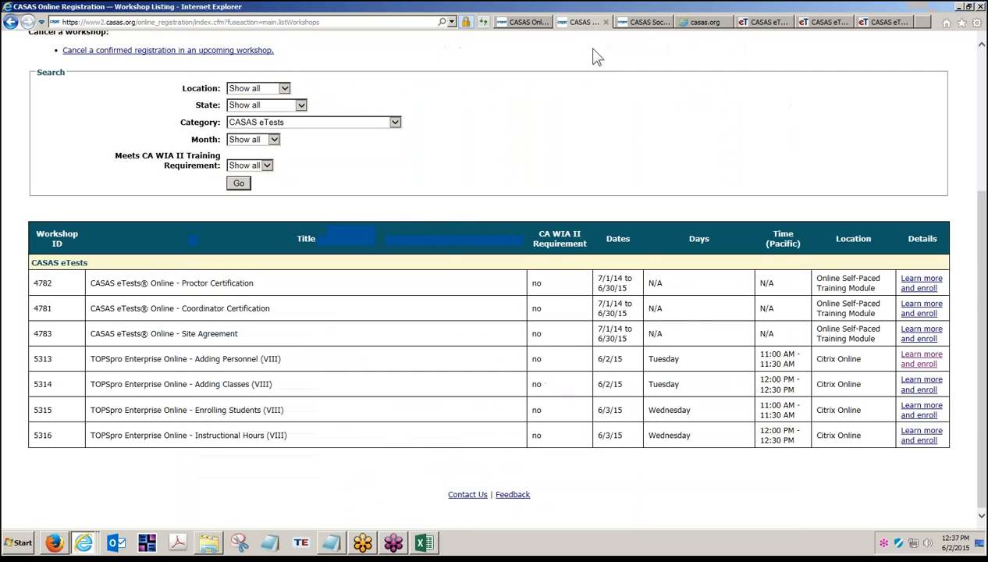